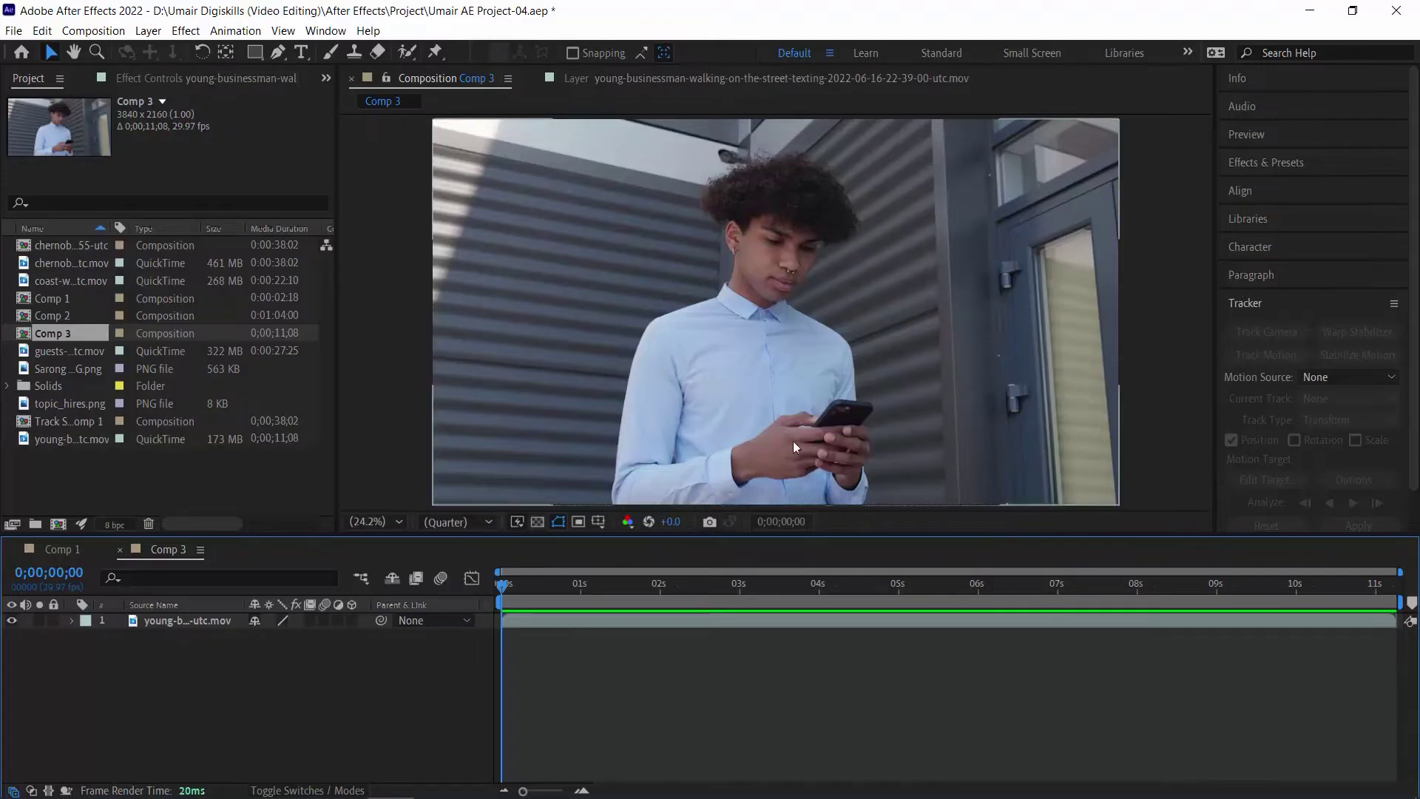
click(1269, 302)
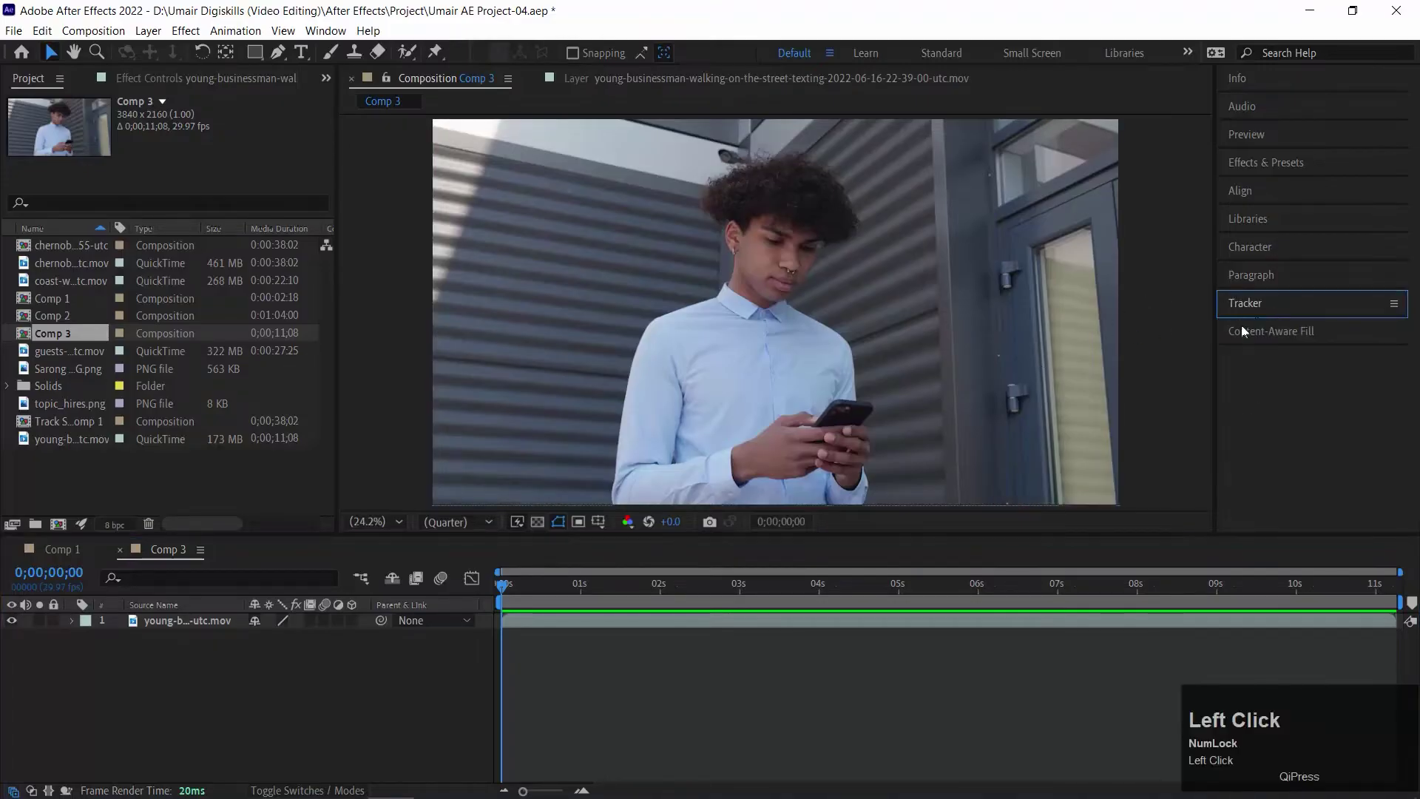
click(326, 30)
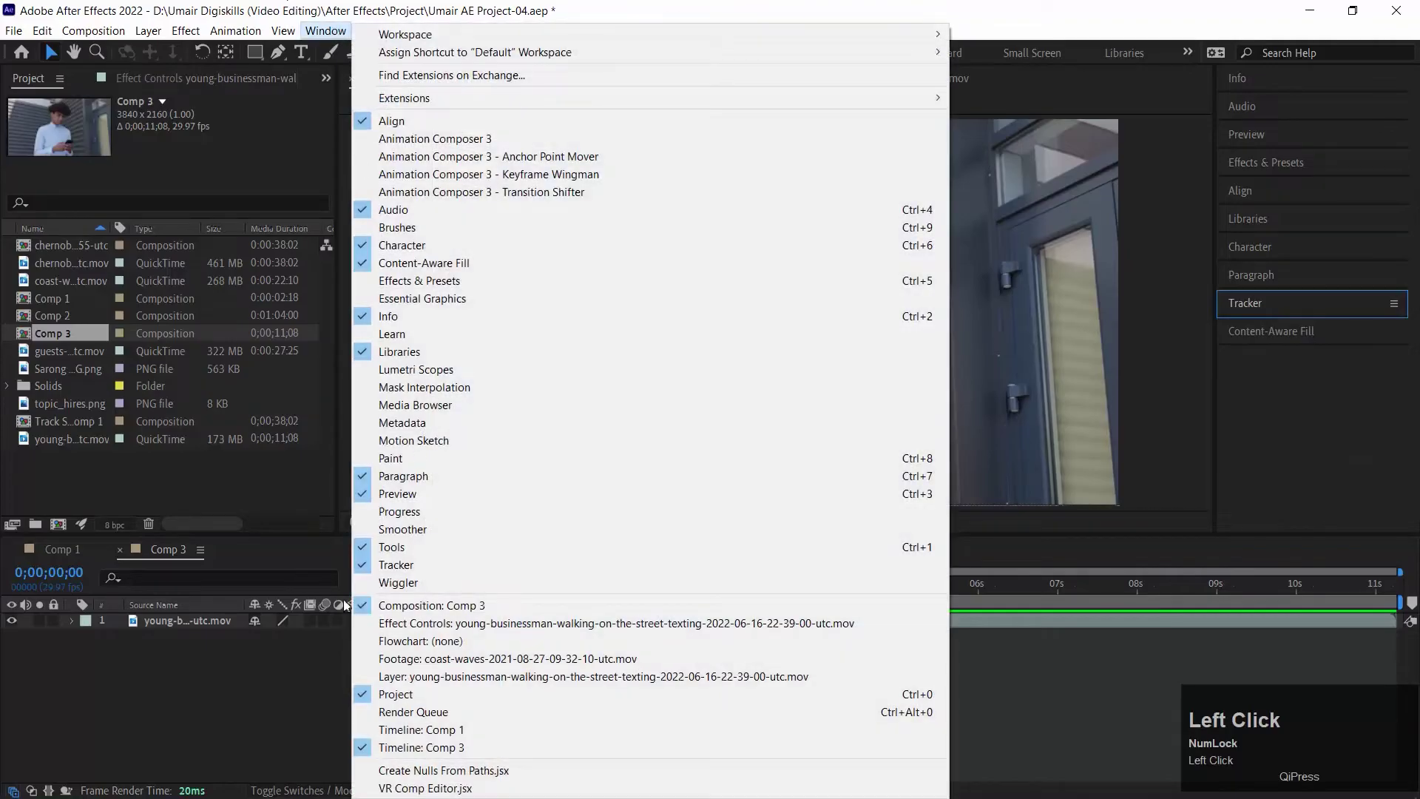
click(1352, 383)
click(1286, 309)
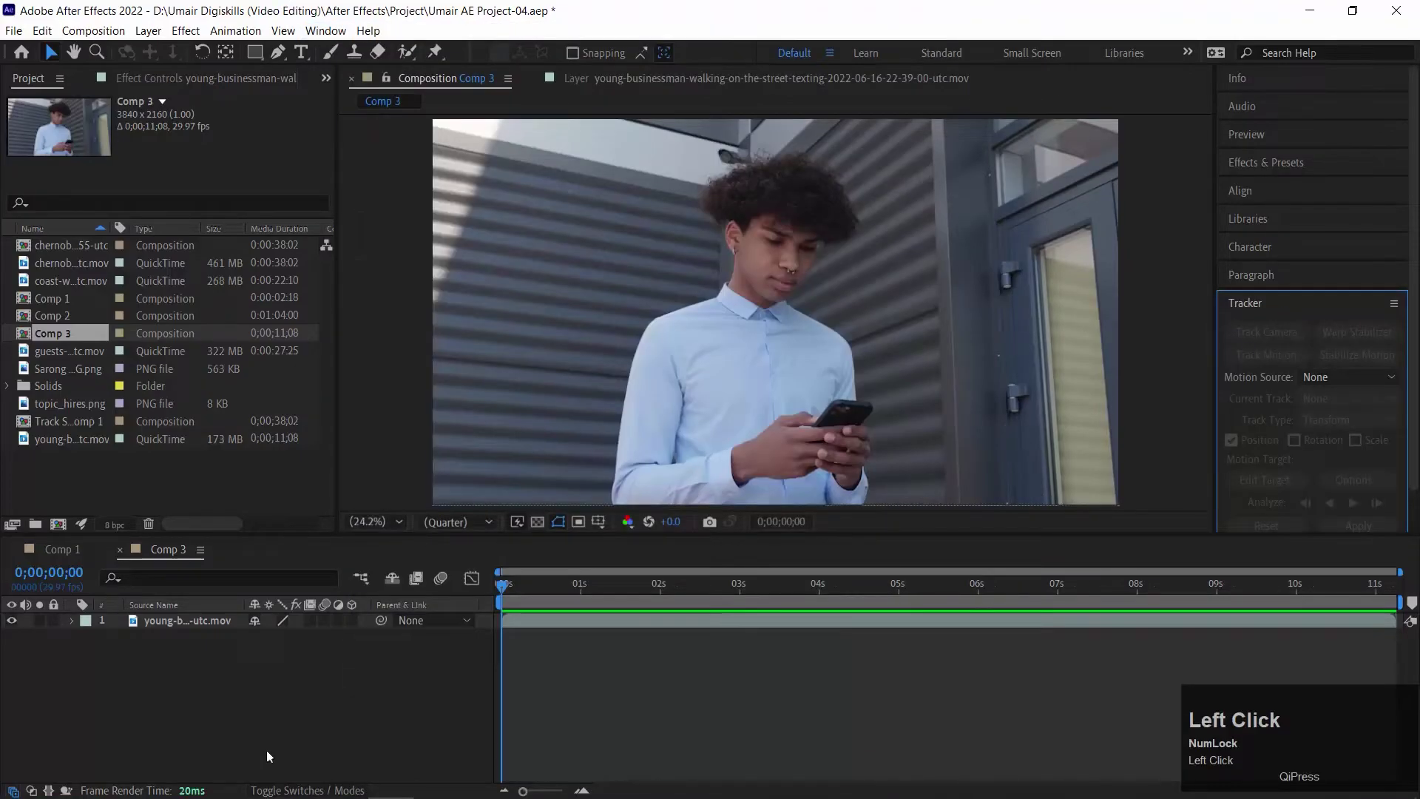
- Start Track Motion on the young businessman footage layer in Comp 3
click(163, 621)
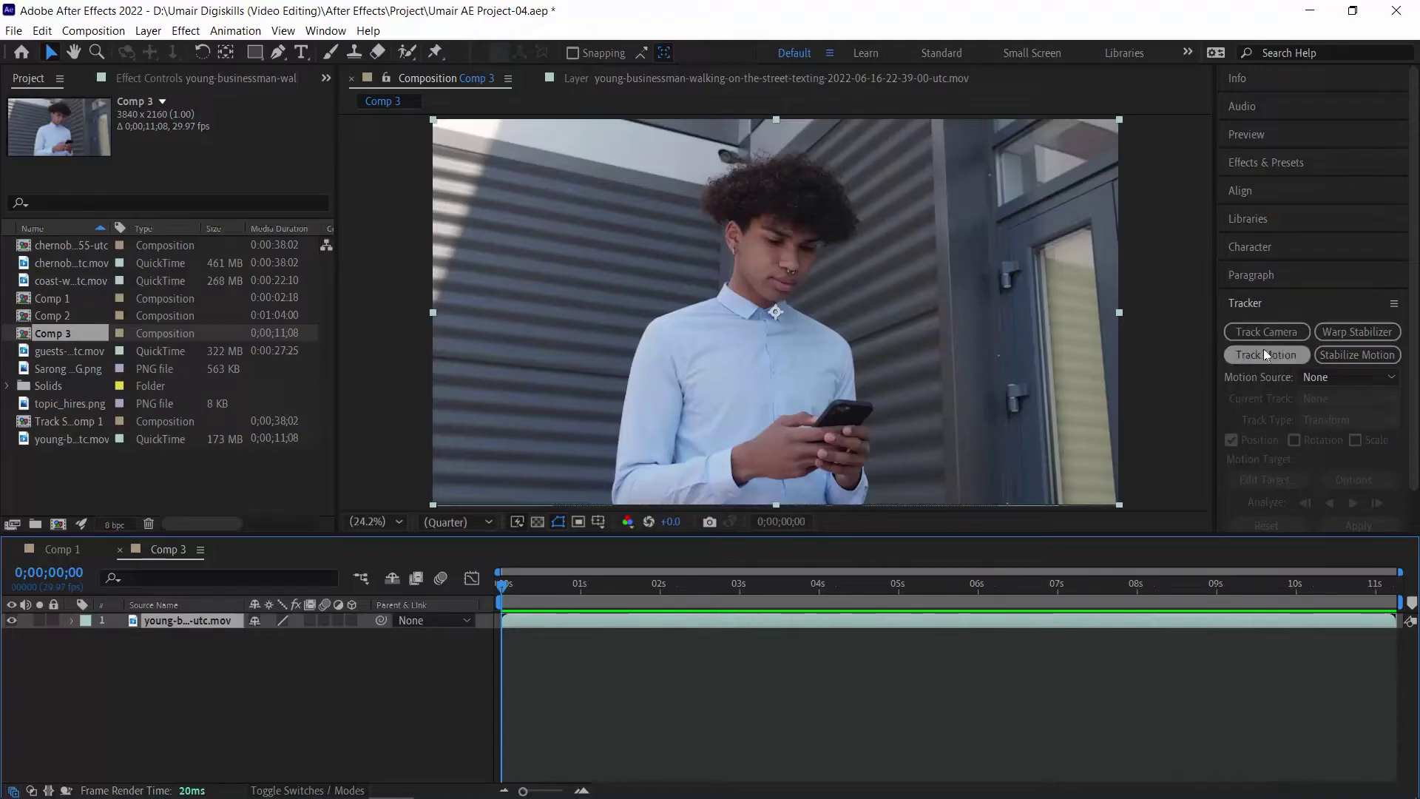
click(1268, 352)
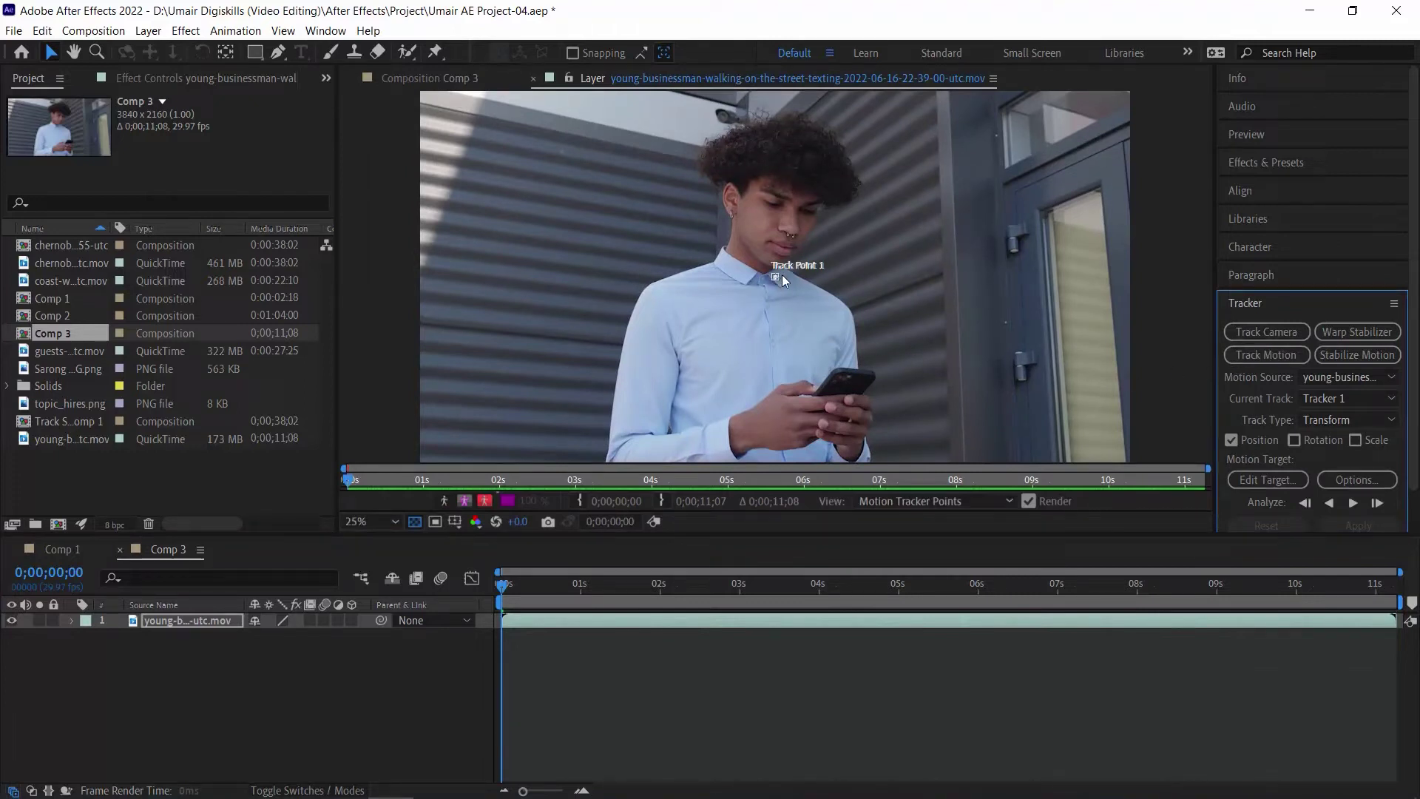
drag(783, 274, 826, 238)
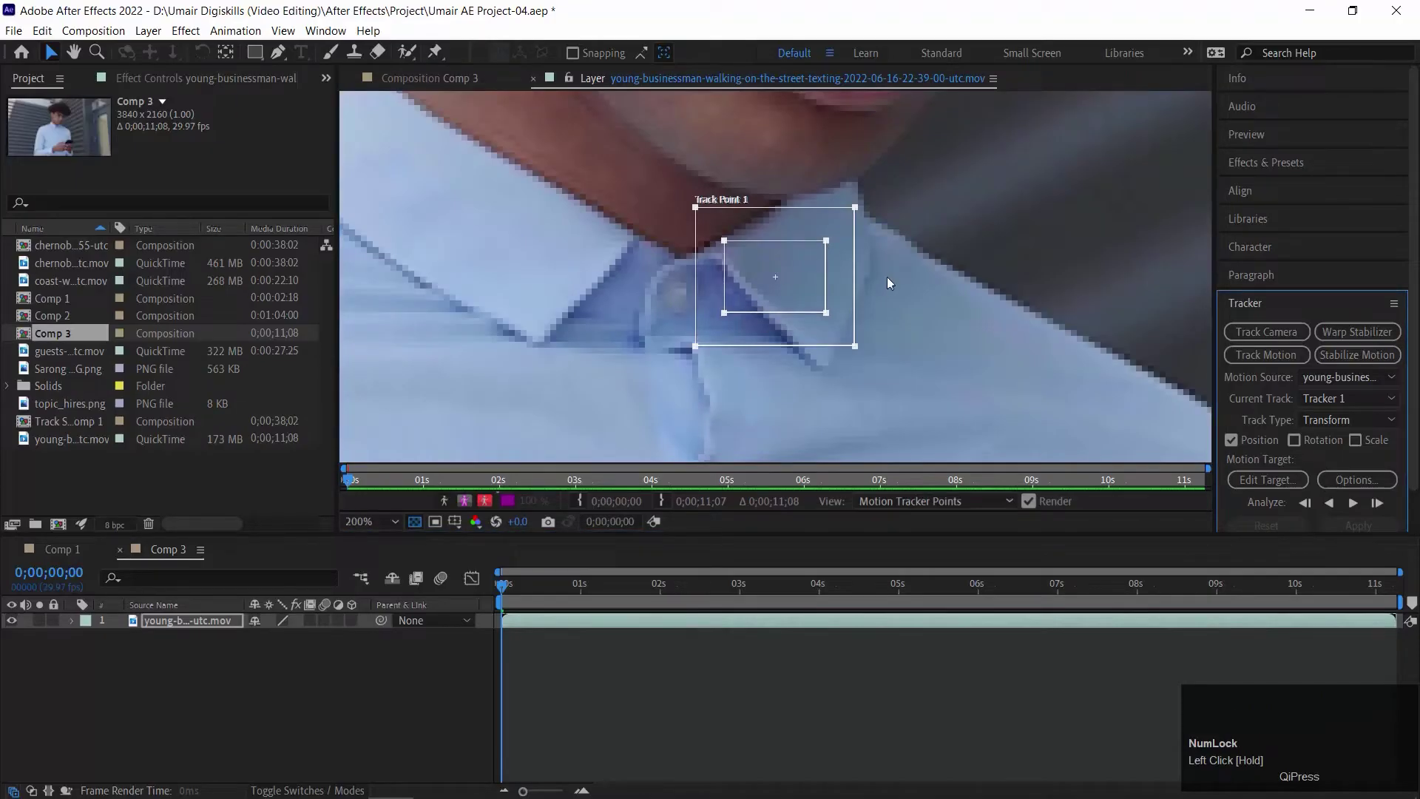
key(ctrl+minus)
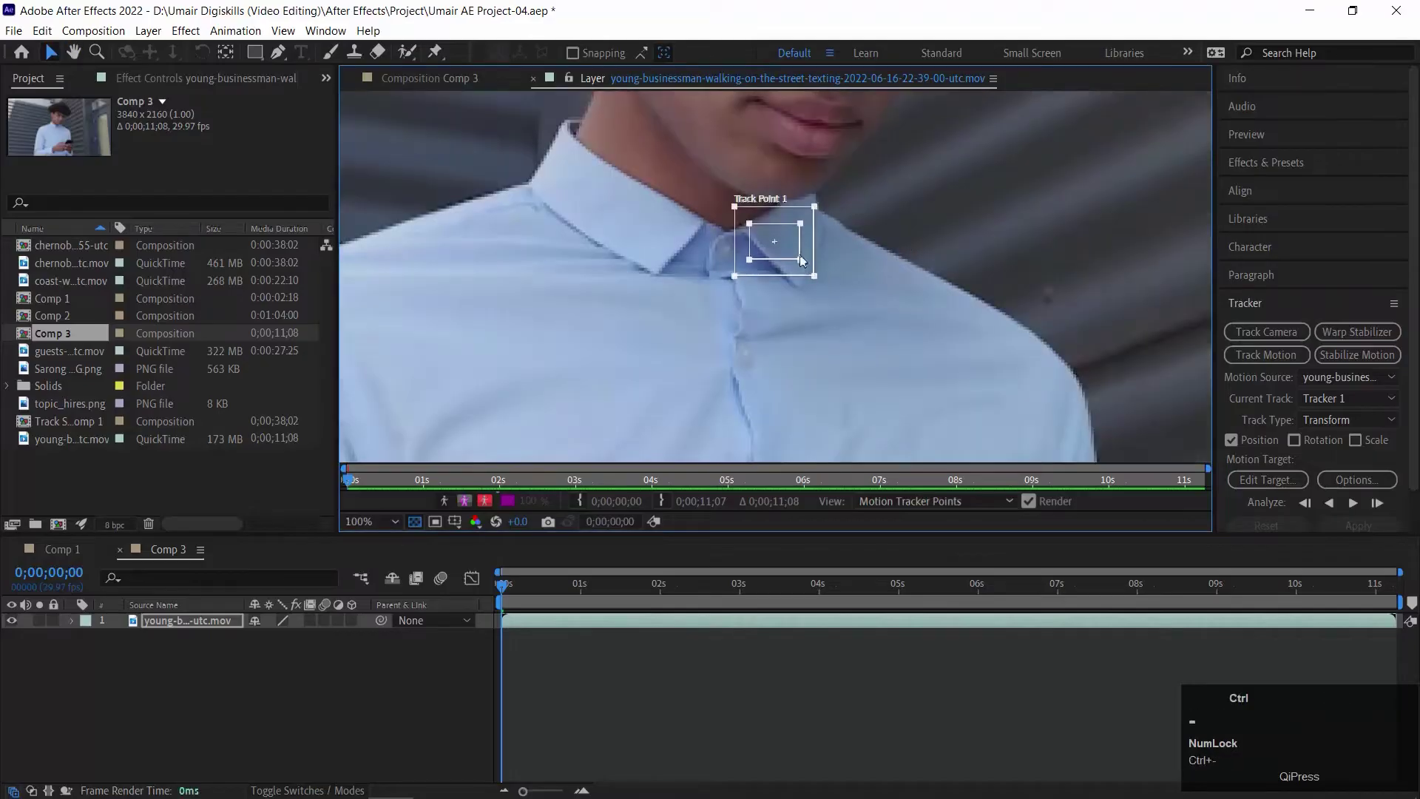
click(799, 307)
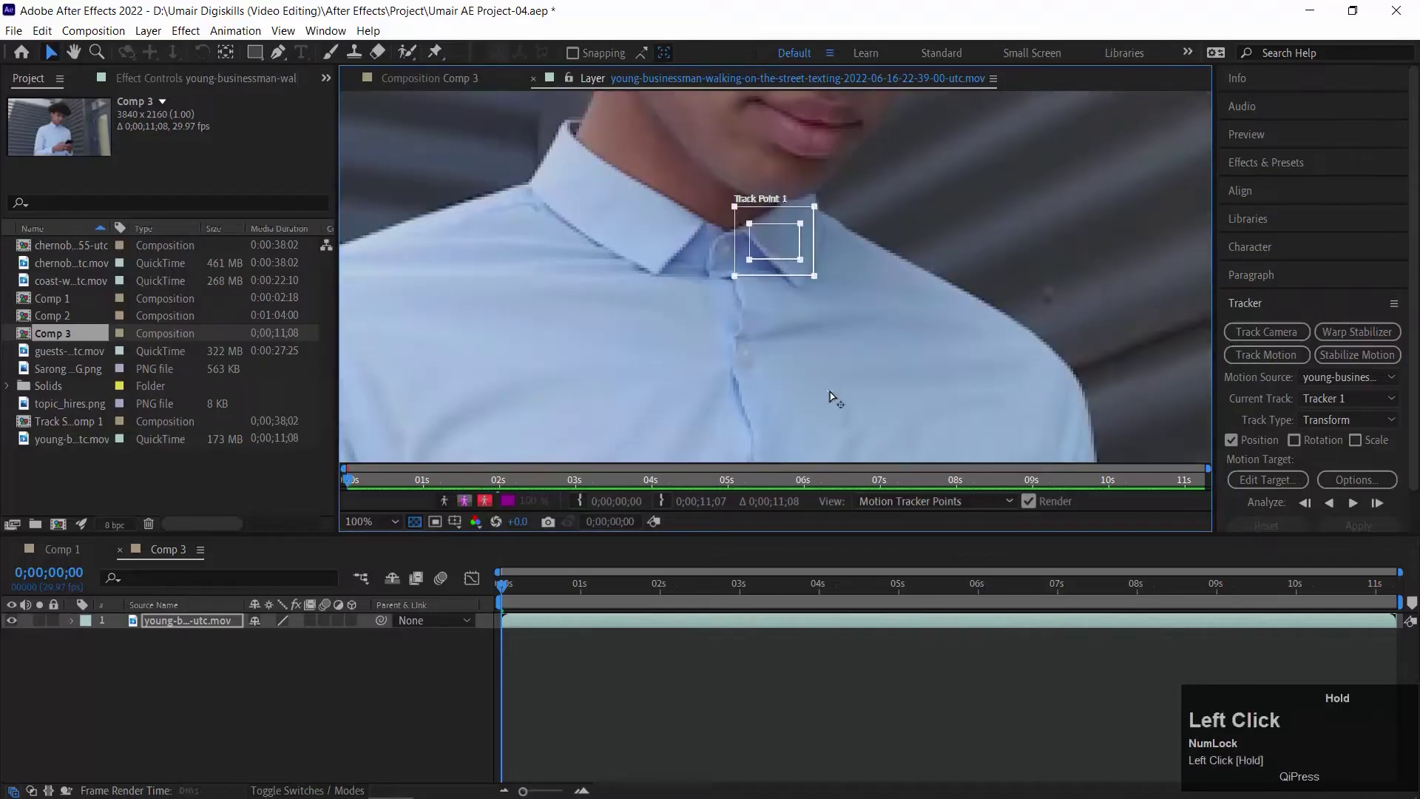
drag(790, 238, 781, 217)
key(ctrl+z)
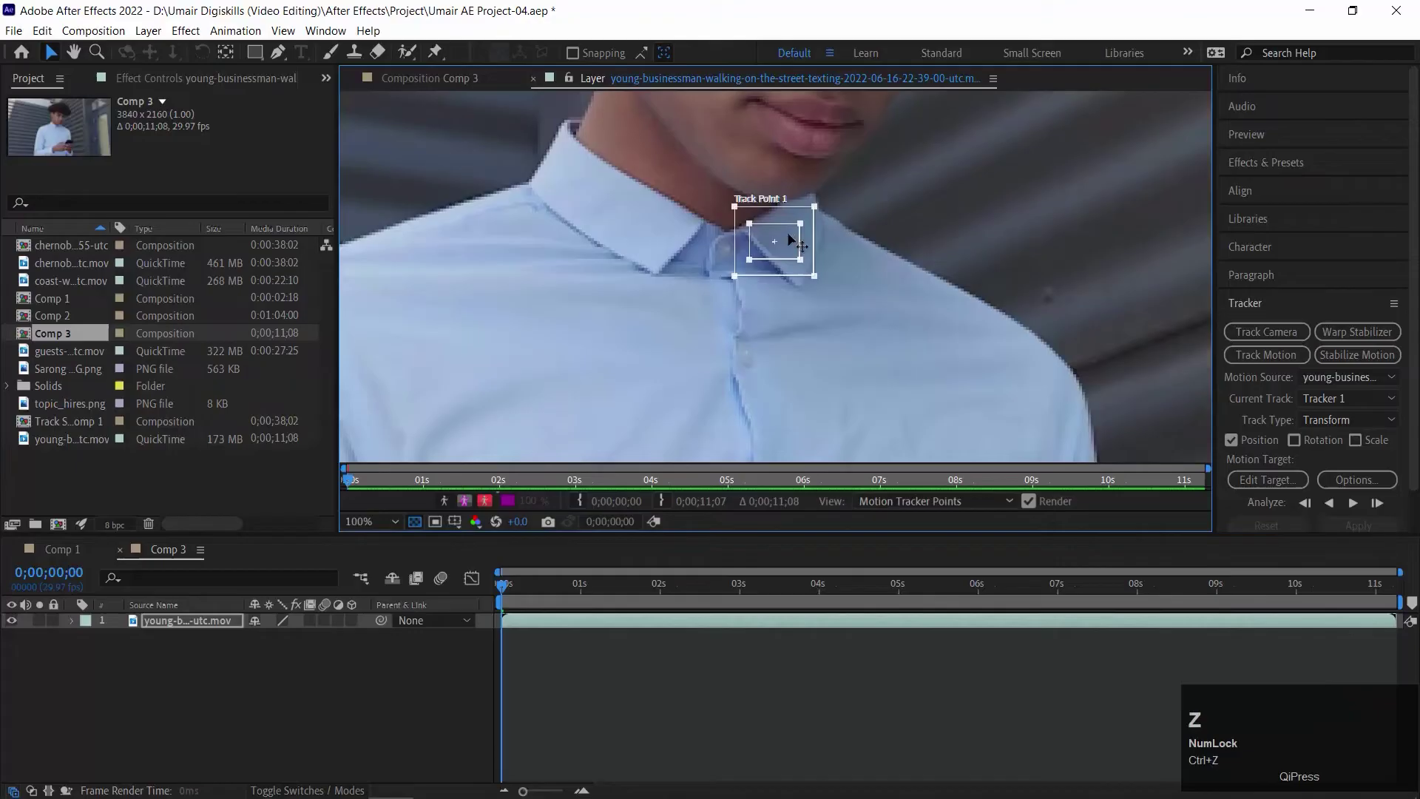
- Move Track Point 1 from the shirt collar onto the back of the phone in the man's hands
click(873, 363)
drag(873, 362, 783, 242)
drag(878, 373, 1054, 247)
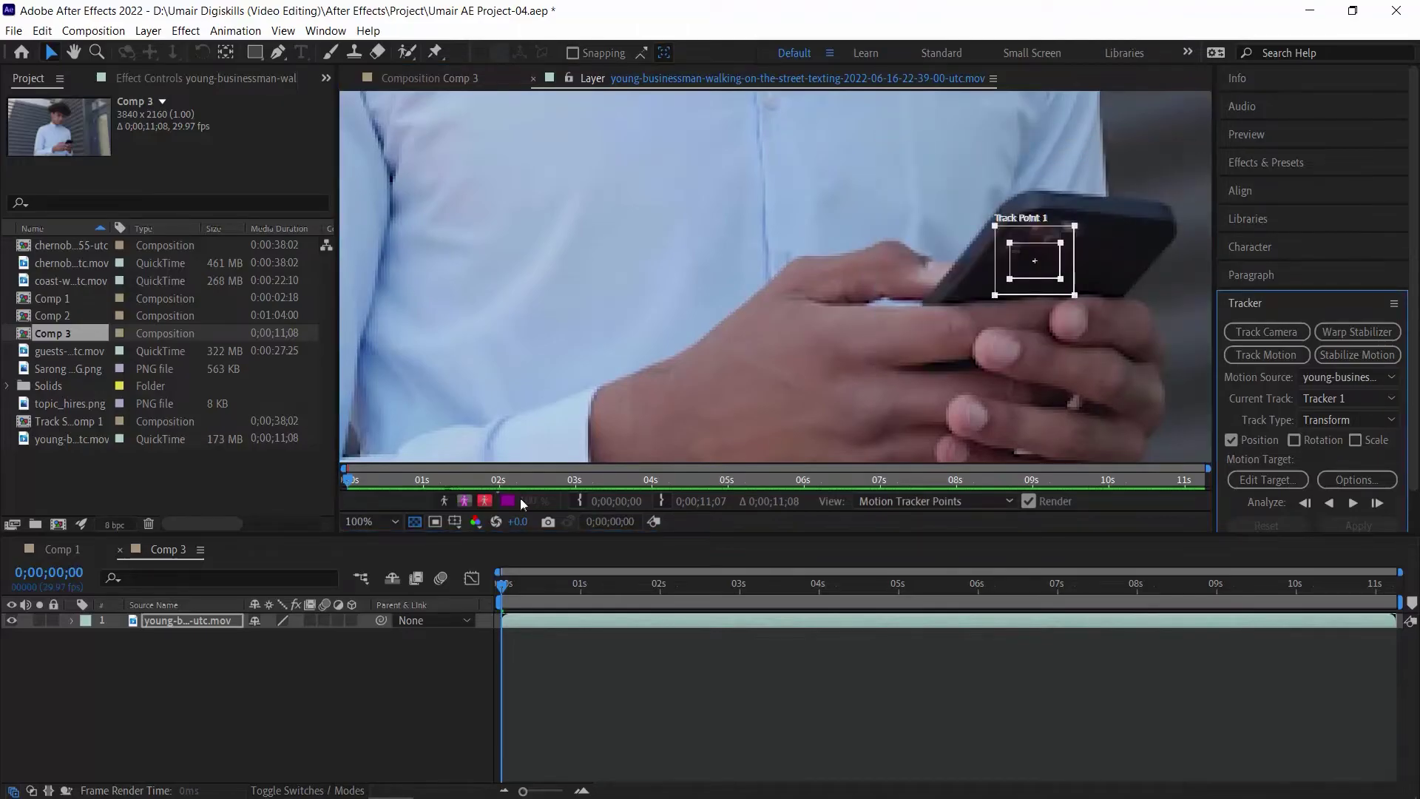
click(380, 522)
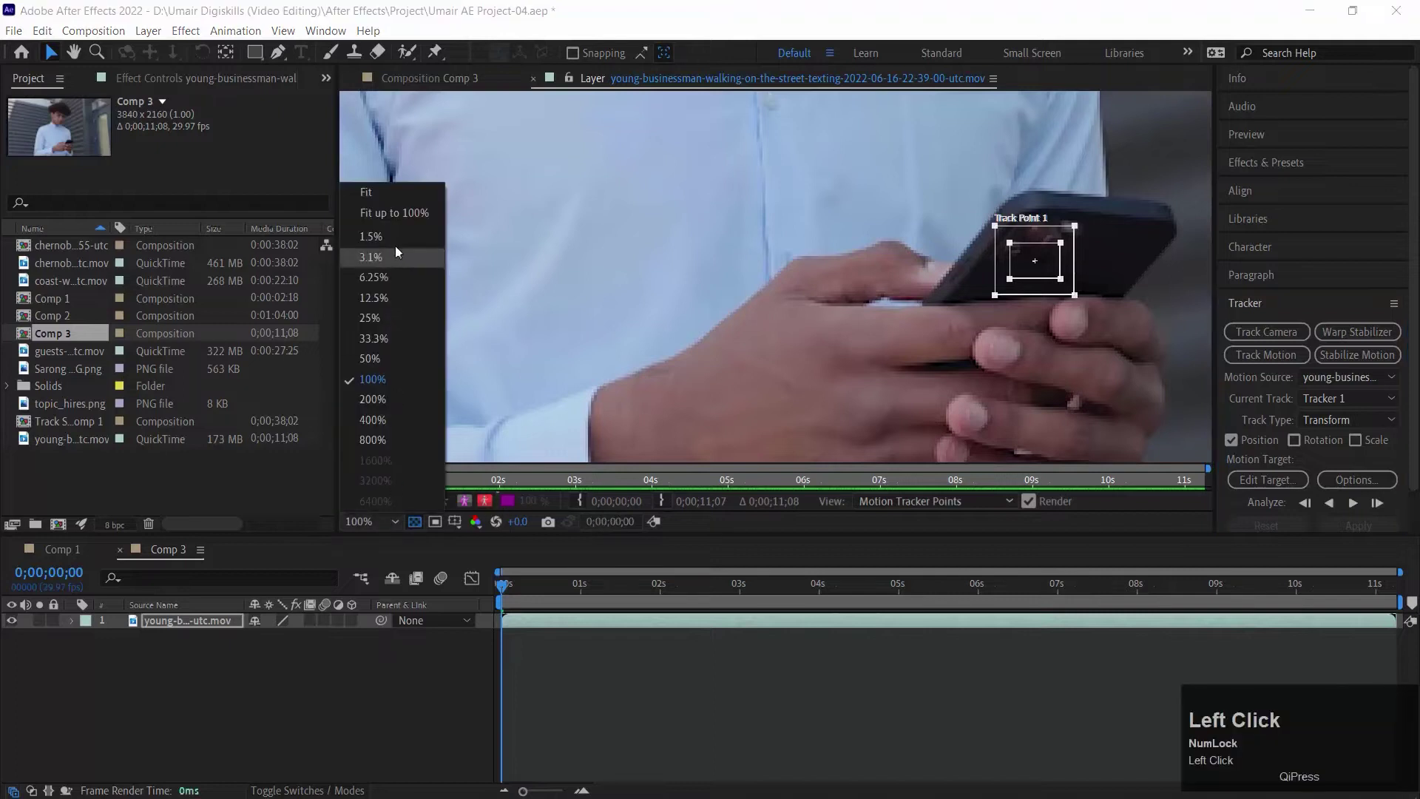
click(393, 194)
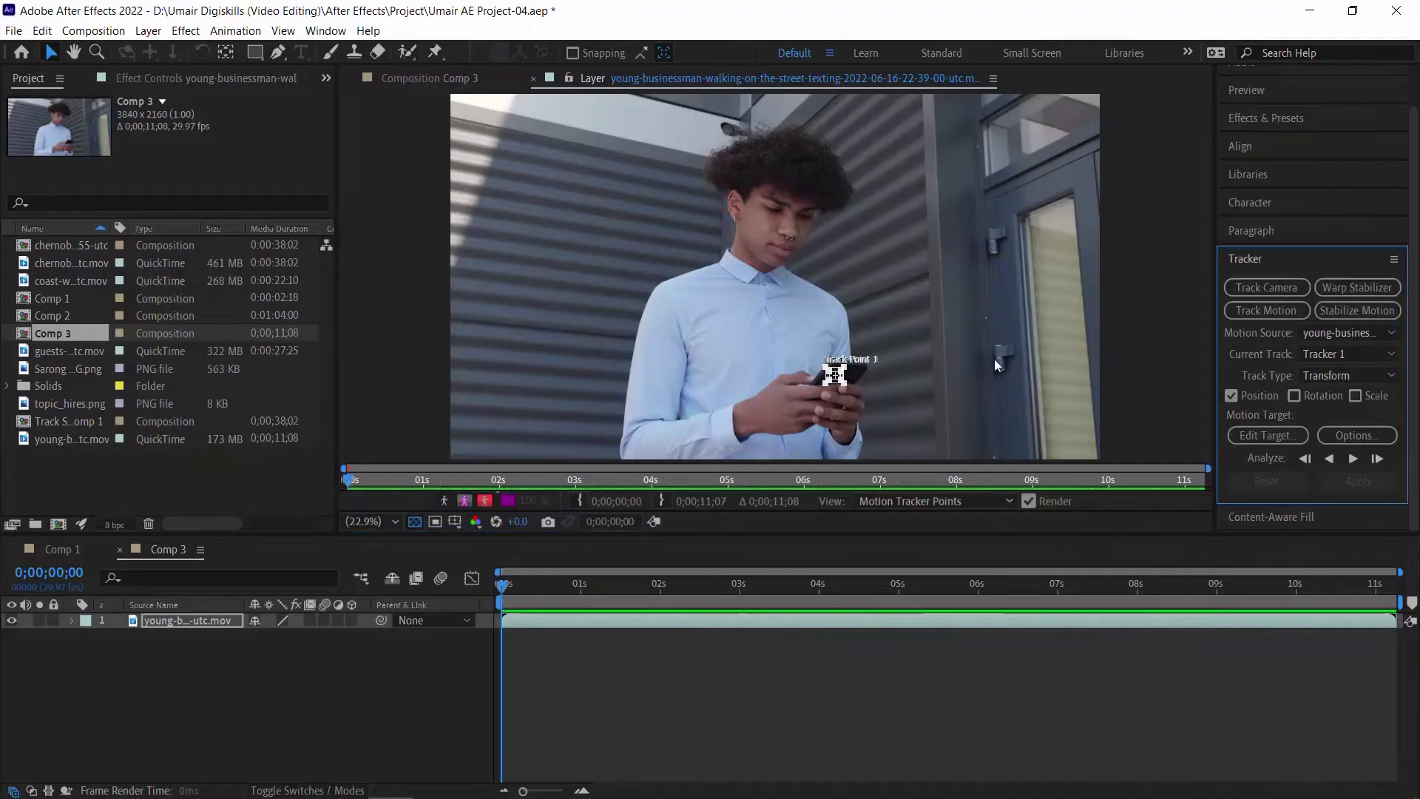
- Enlarge Track Point 1's search region to cover most of the phone's back, keeping the feature region near the phone's camera
key(ctrl+equal)
key(ctrl+equal)
key(ctrl+equal)
key(ctrl+equal)
key(ctrl+equal)
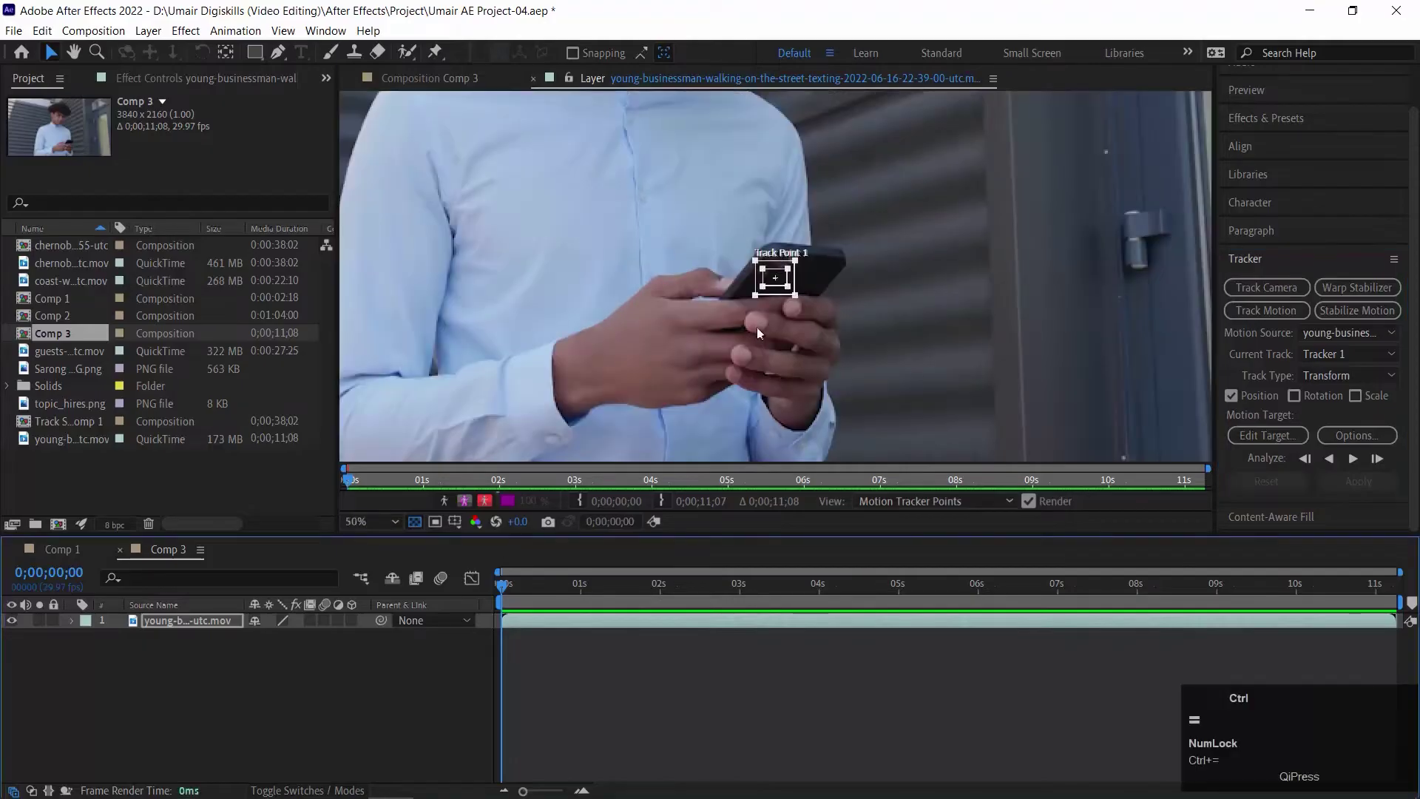
drag(815, 237, 907, 204)
key(space)
drag(640, 348, 681, 375)
key(v)
drag(826, 243, 828, 267)
drag(766, 326, 761, 335)
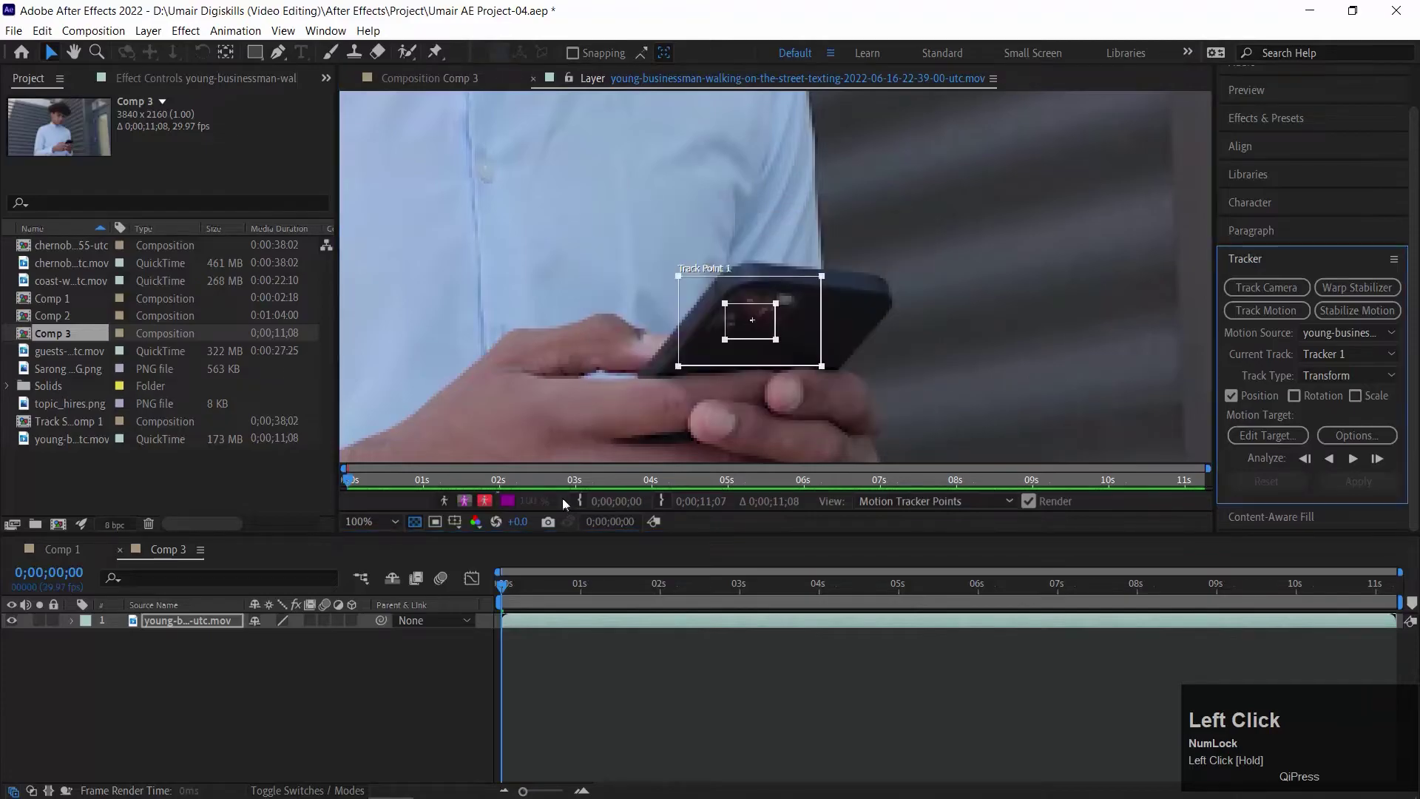
click(385, 522)
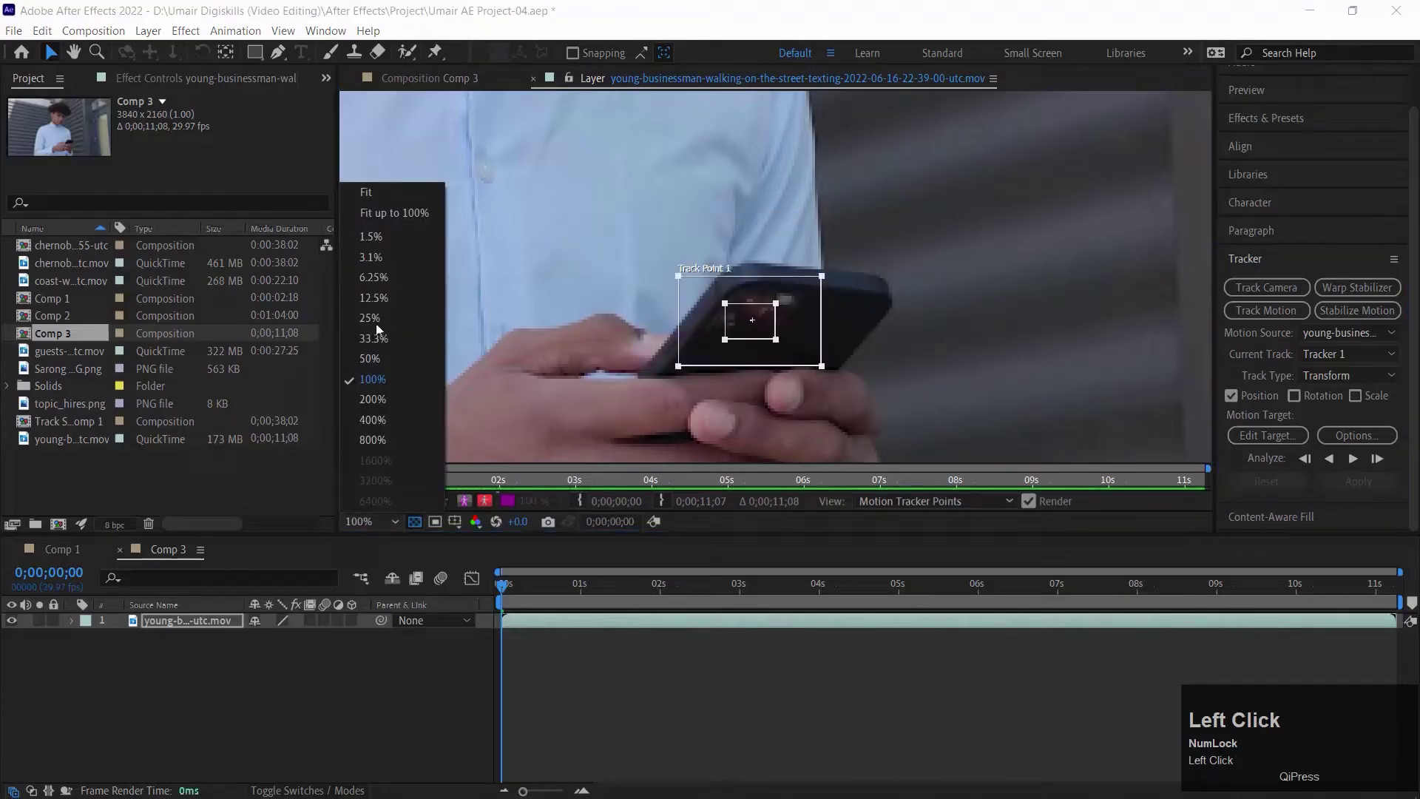
click(392, 195)
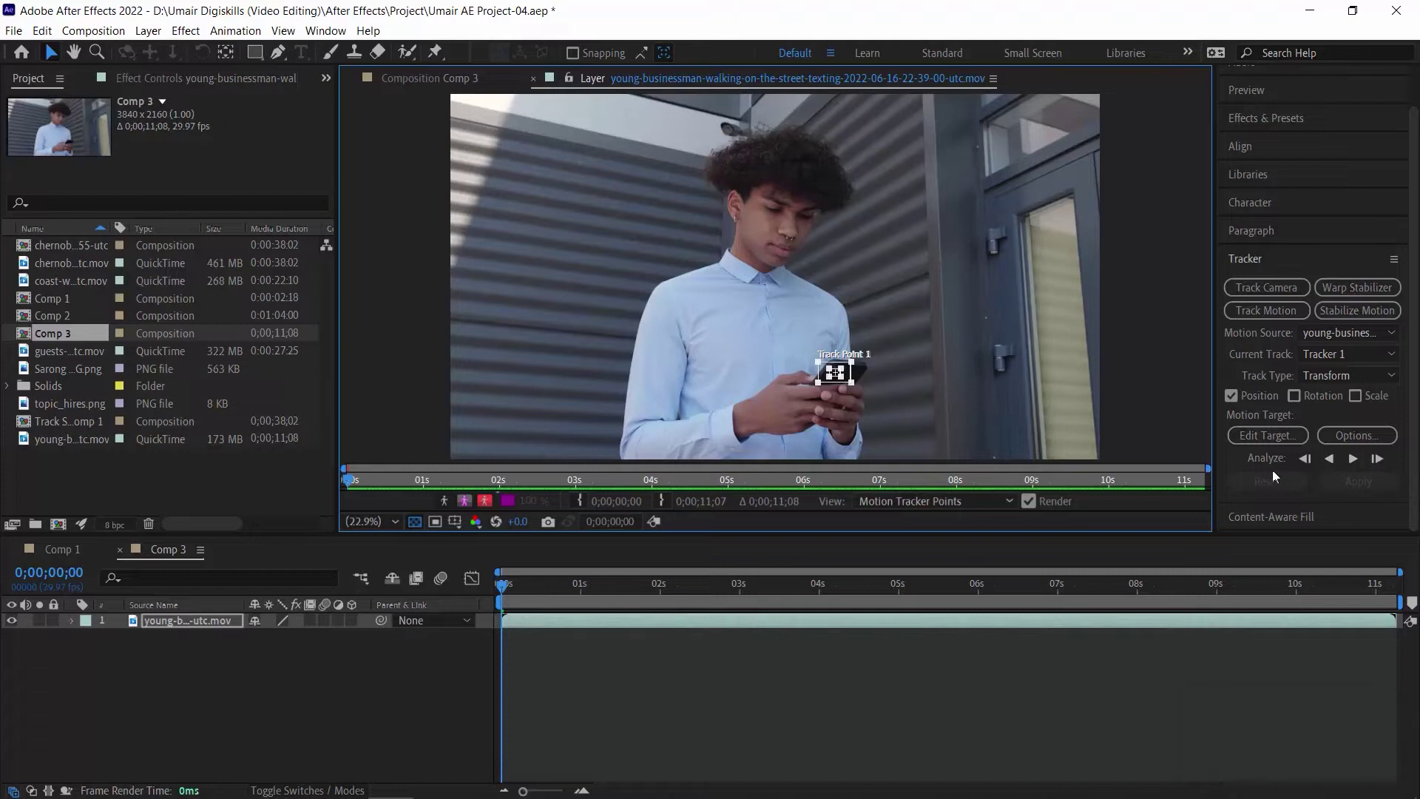
- Analyze the track forward to the end of the clip and review the tracked motion, returning to the first frame
click(1351, 458)
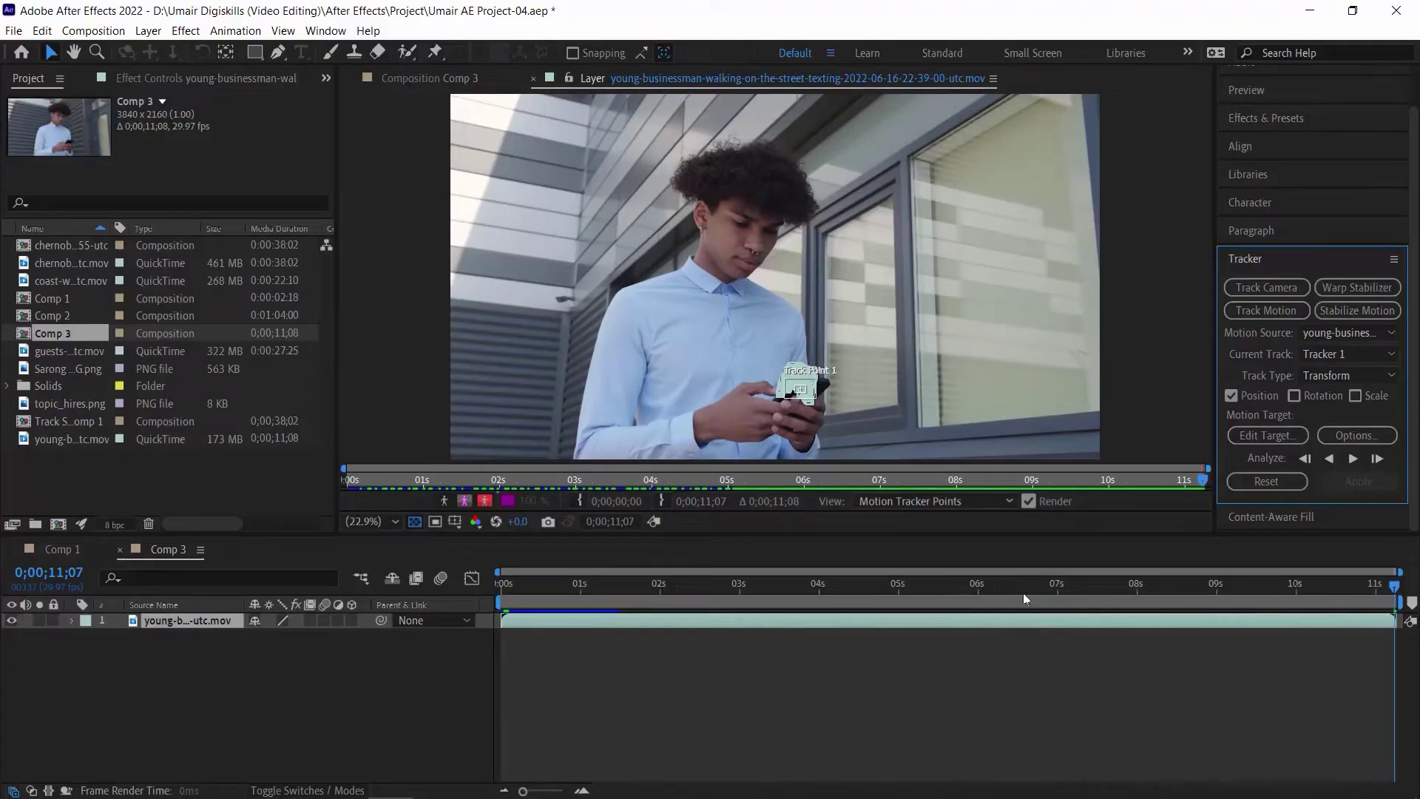
drag(508, 583, 647, 586)
key(space)
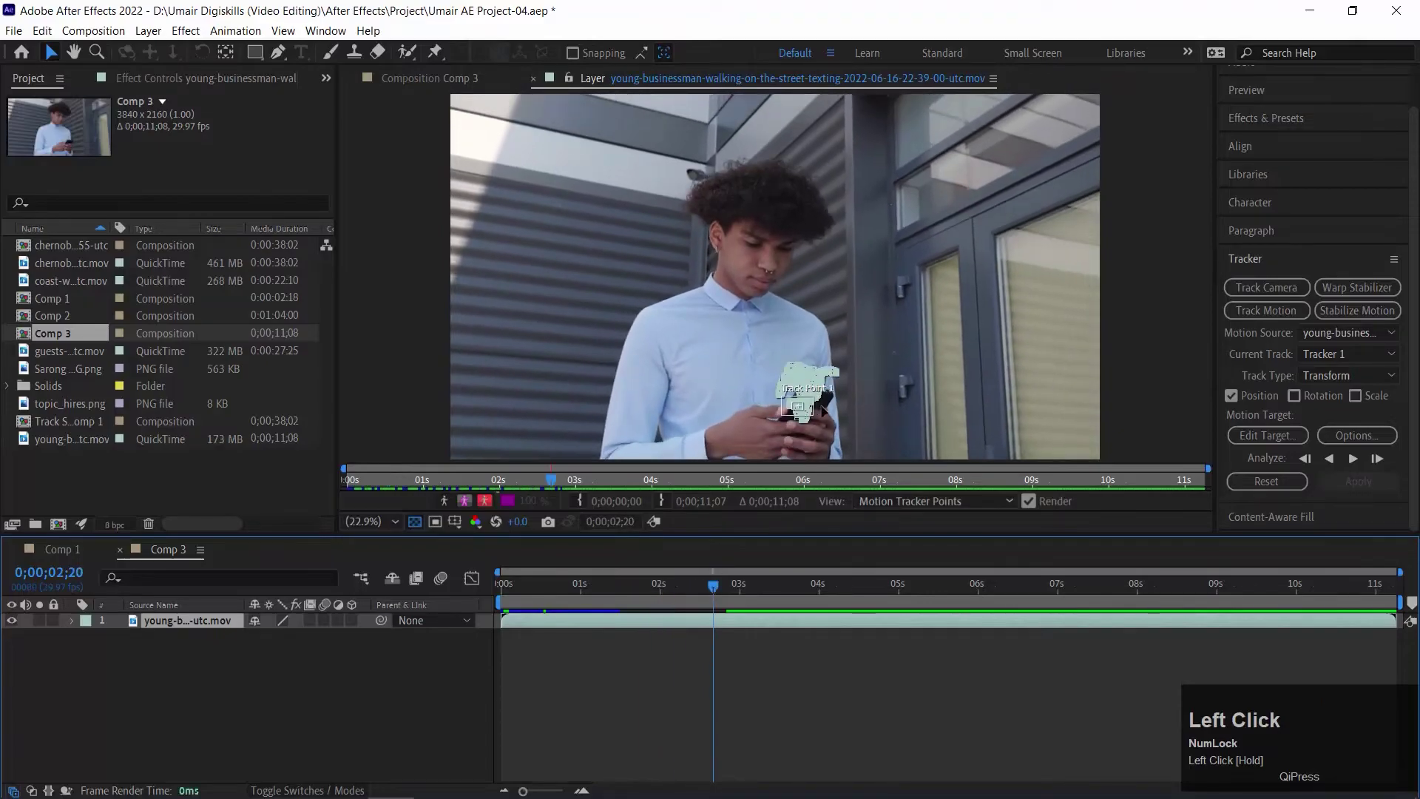
drag(739, 585, 392, 561)
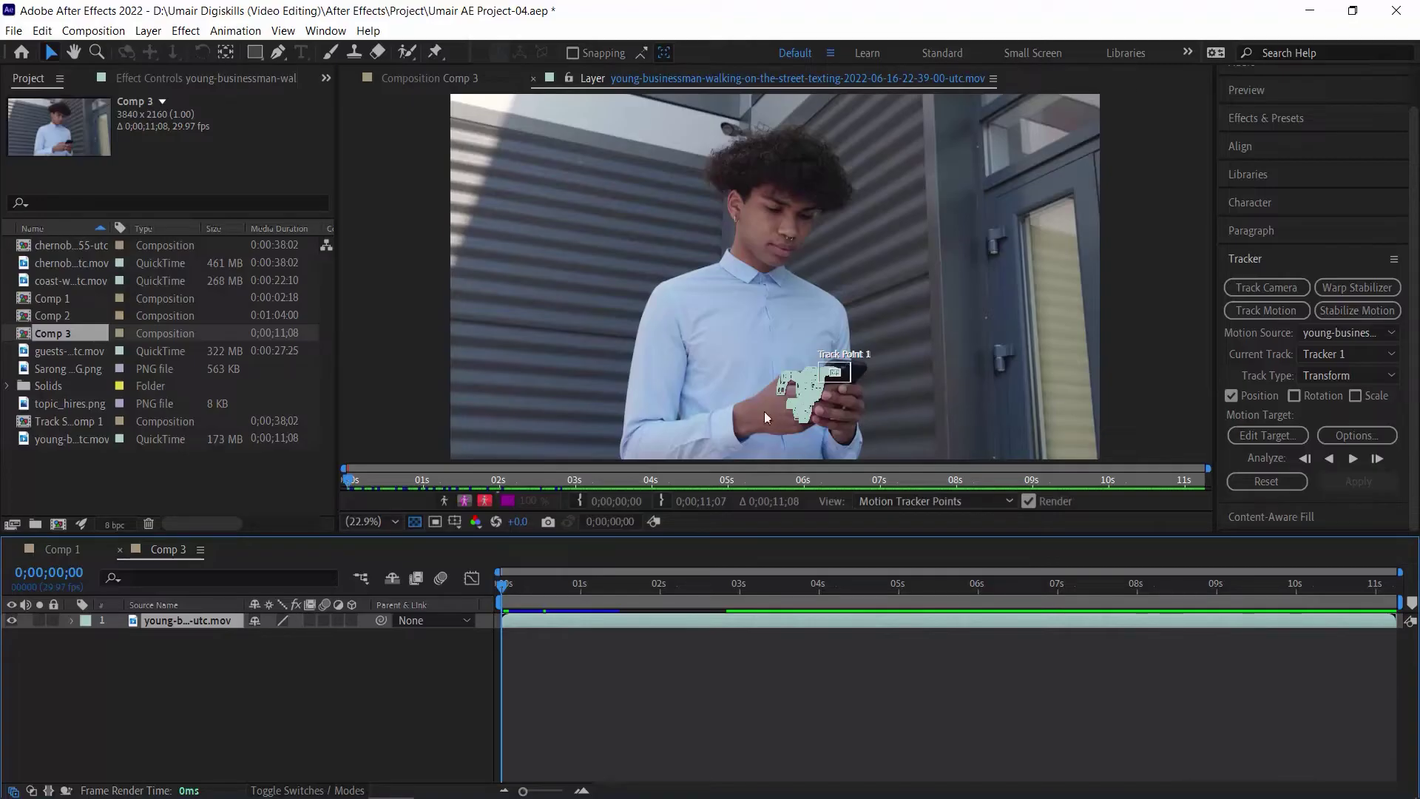
mouse_move(523, 586)
mouse_down()
mouse_move(1356, 589)
mouse_move(547, 588)
mouse_up()
drag(441, 543, 426, 469)
- Preview the topic_hires.png speech bubble and add it to Comp 3 beneath the footage layer
click(77, 370)
click(65, 404)
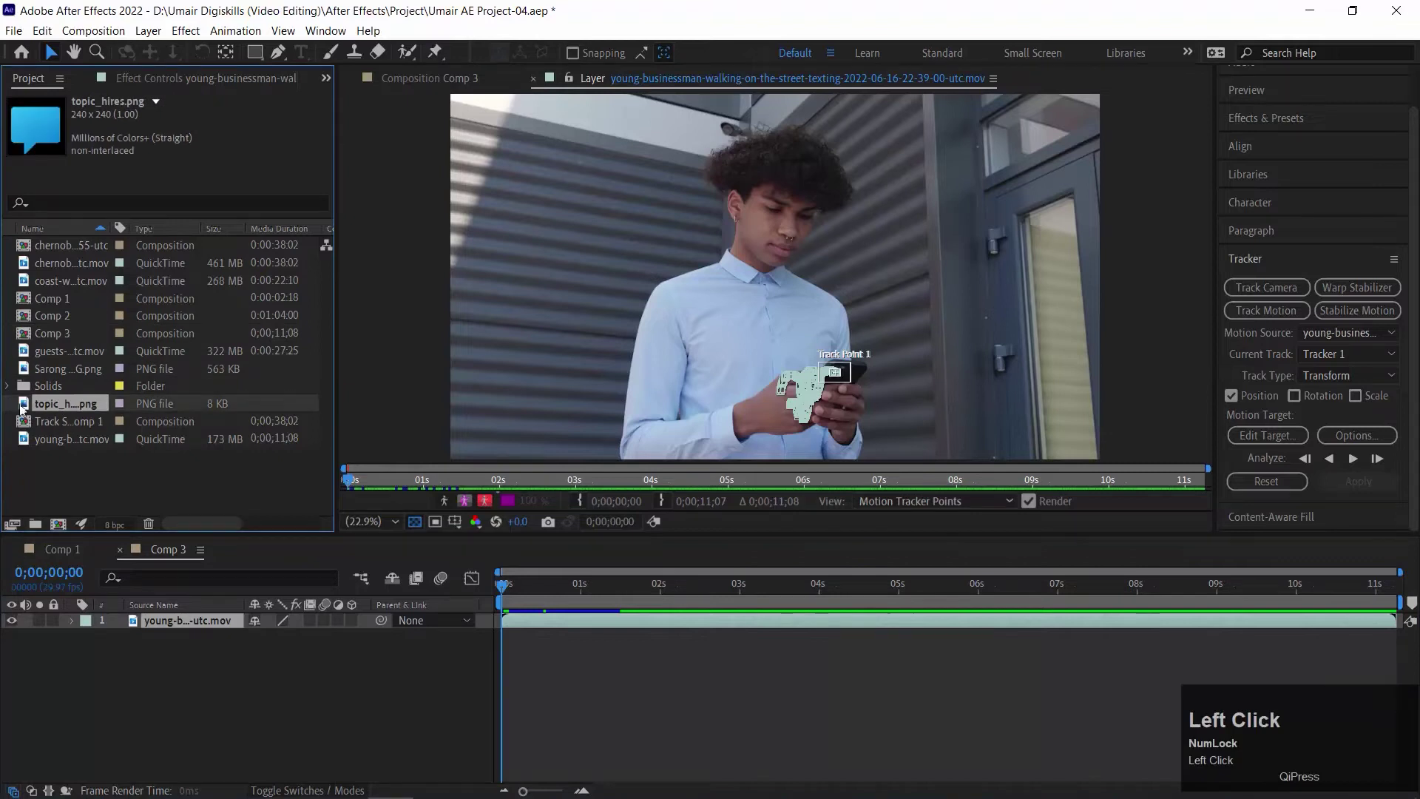
double_click(66, 403)
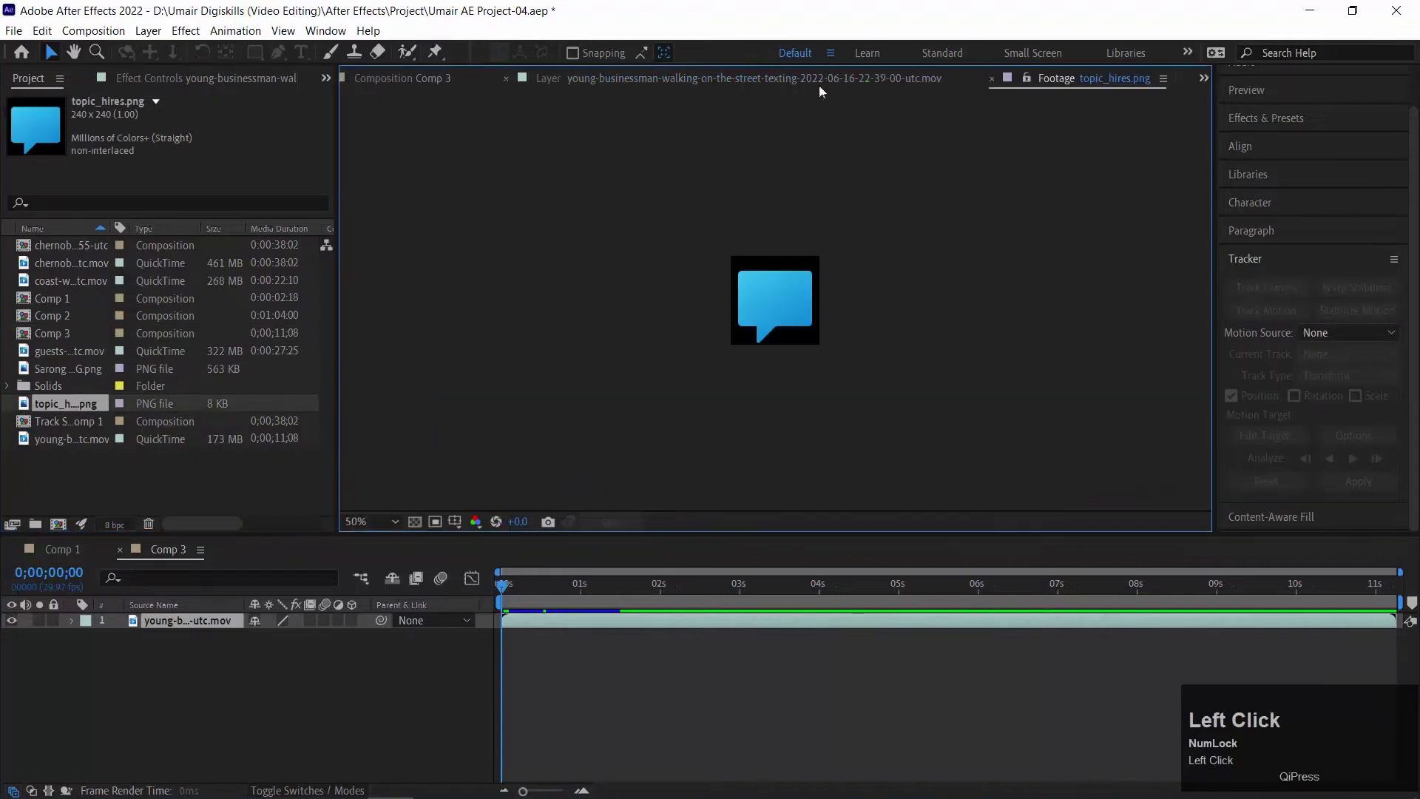
click(993, 78)
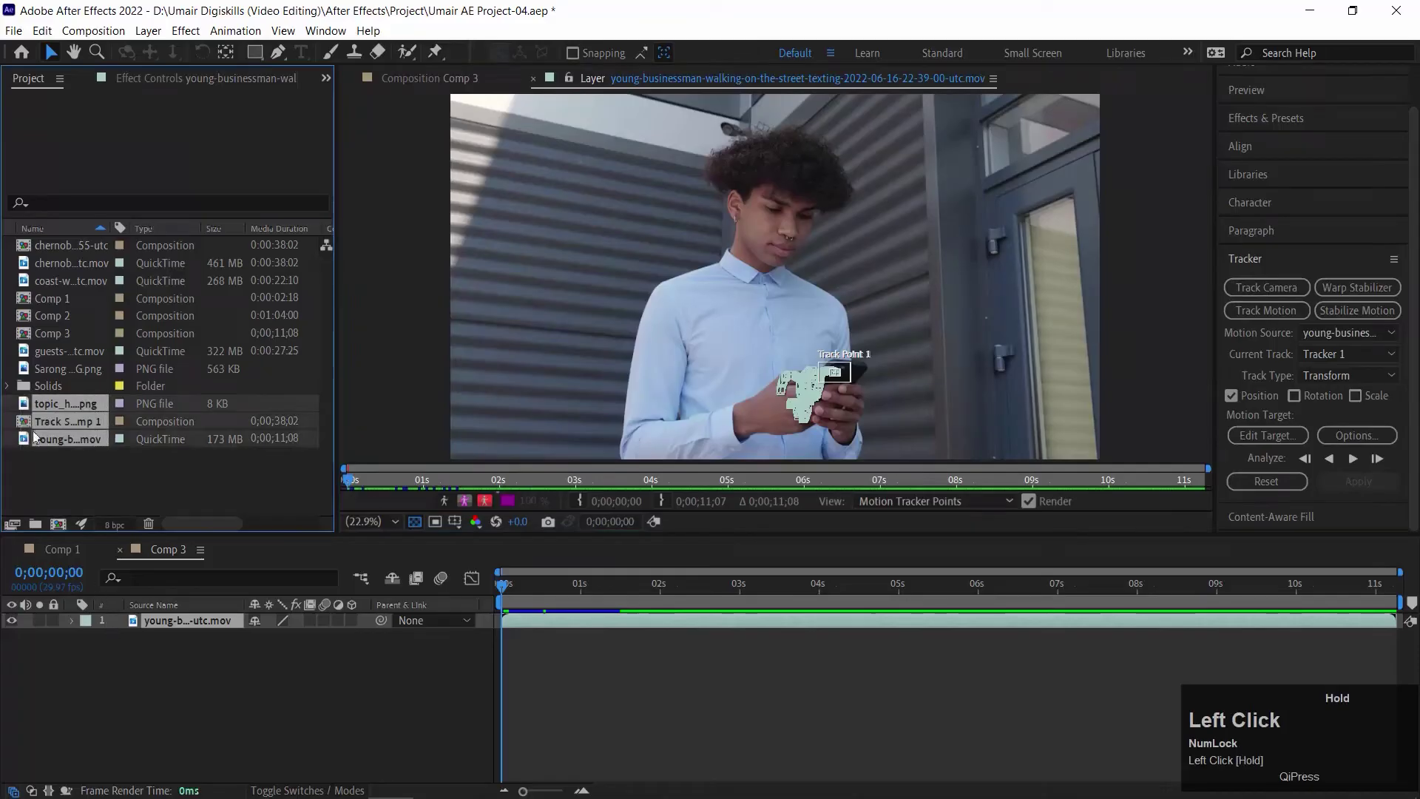
click(52, 462)
drag(25, 410, 148, 636)
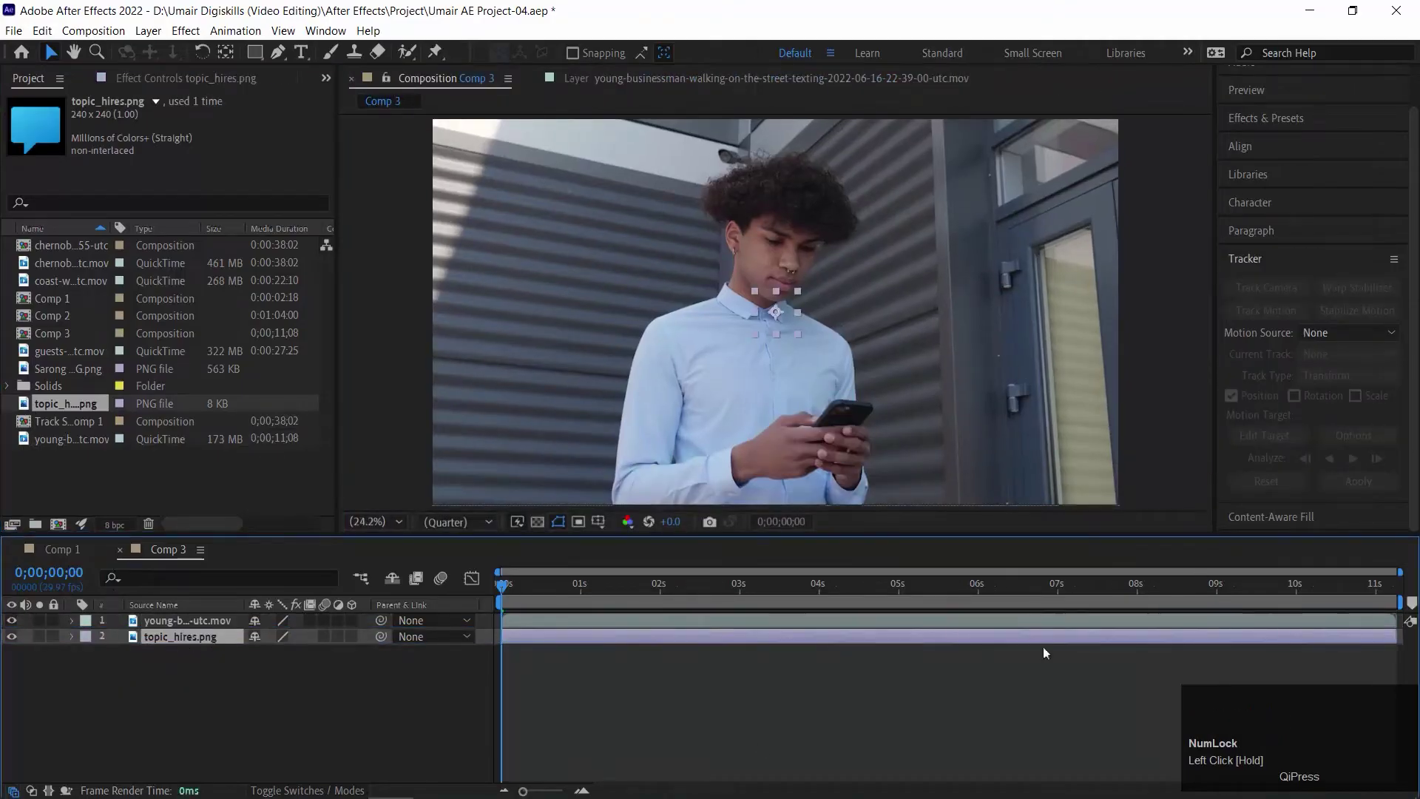
- Return to the first frame and move the topic_hires.png layer above the footage layer
click(525, 585)
drag(577, 586, 111, 650)
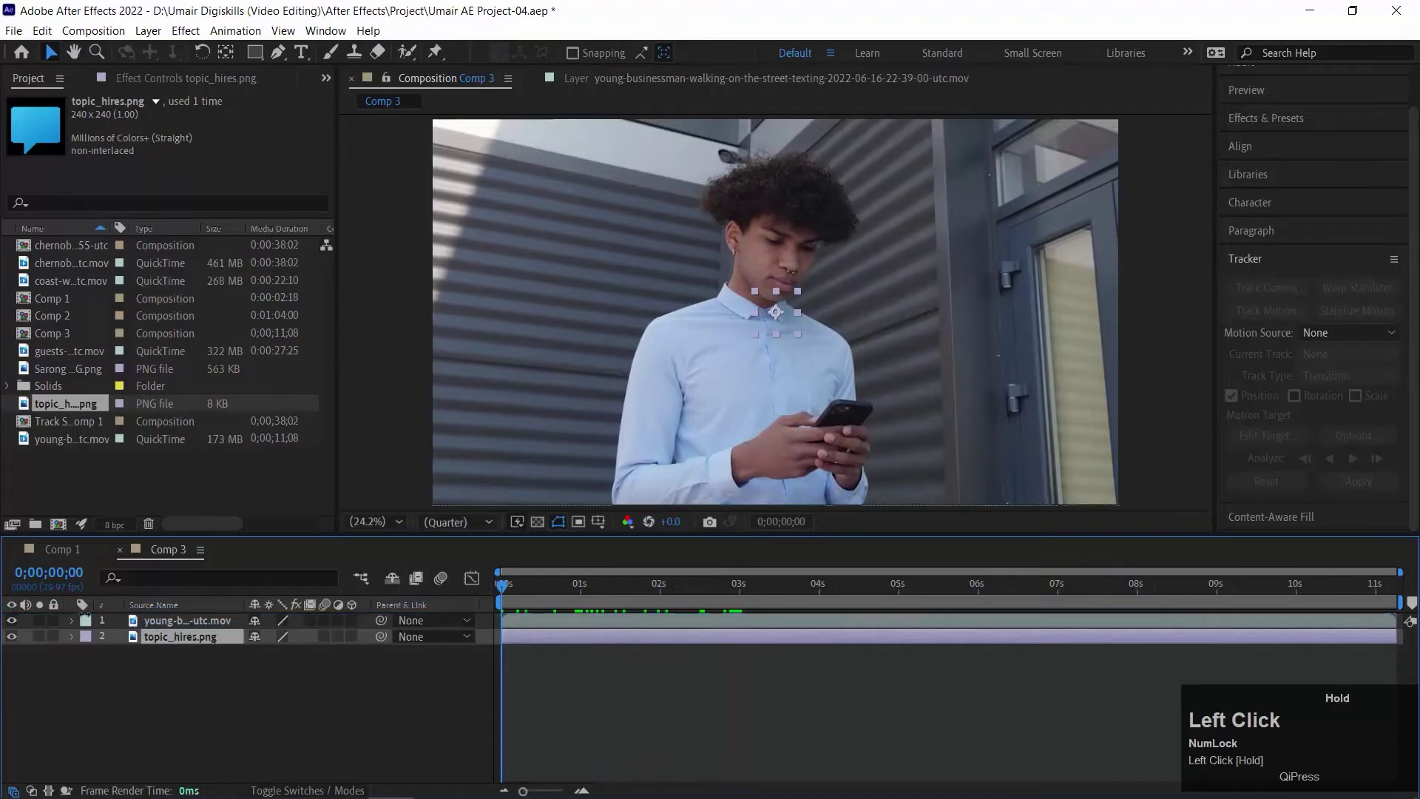
drag(148, 637, 198, 584)
- Scale the topic_hires.png layer to 315% and position the speech bubble just above the phone
key(s)
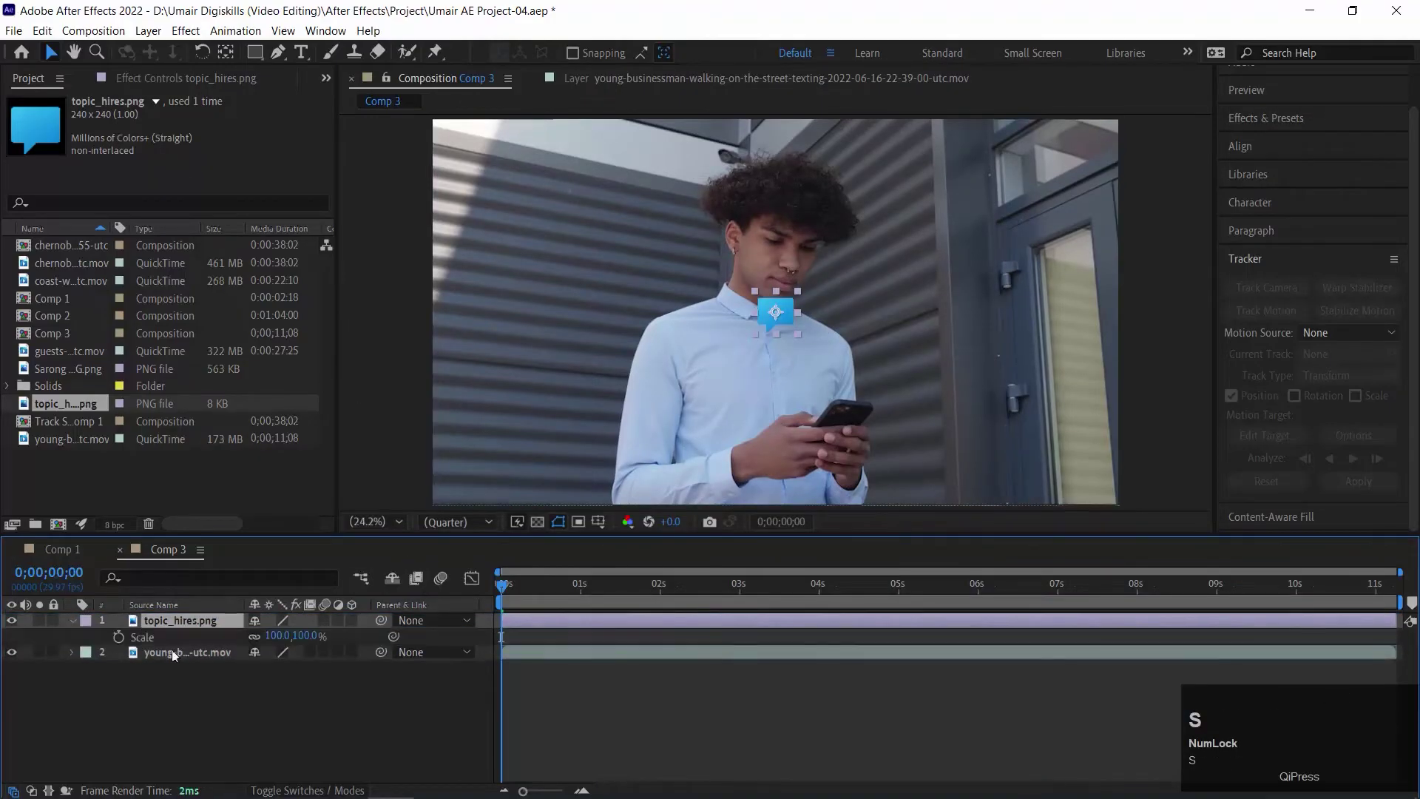
drag(302, 636, 385, 552)
drag(280, 636, 351, 623)
drag(796, 350, 923, 334)
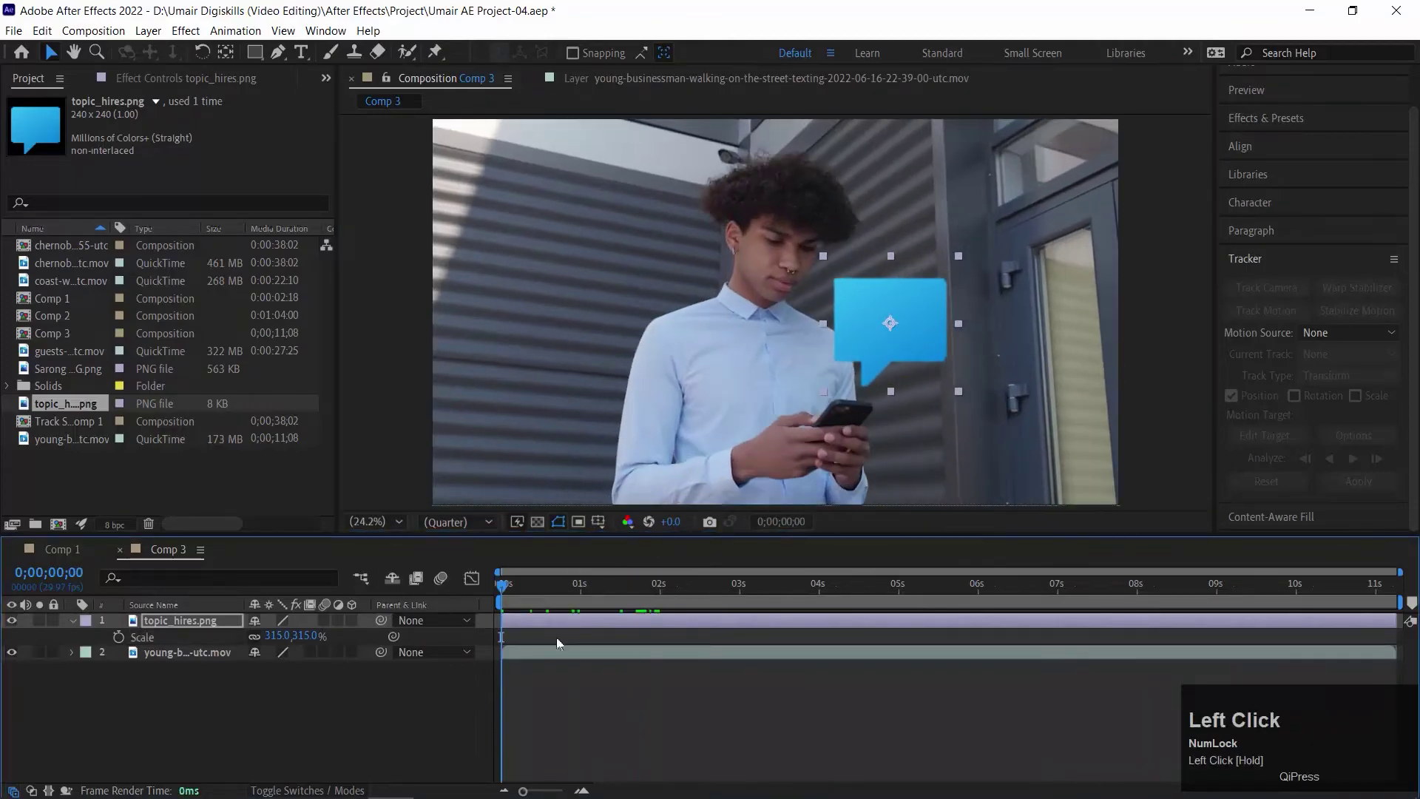
- Reopen Tracker 1 on the footage layer and set topic_hires.png as its motion target
click(570, 653)
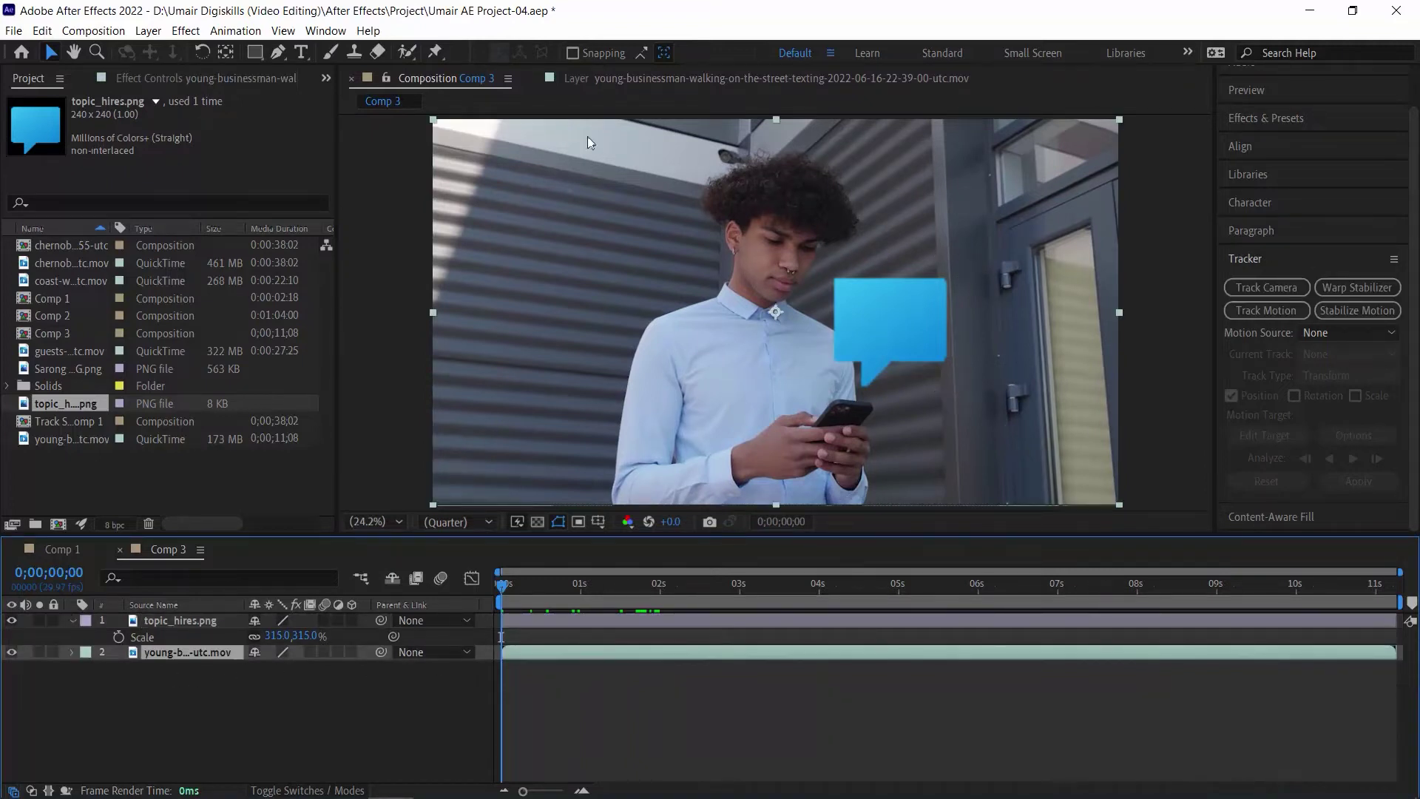
click(1267, 310)
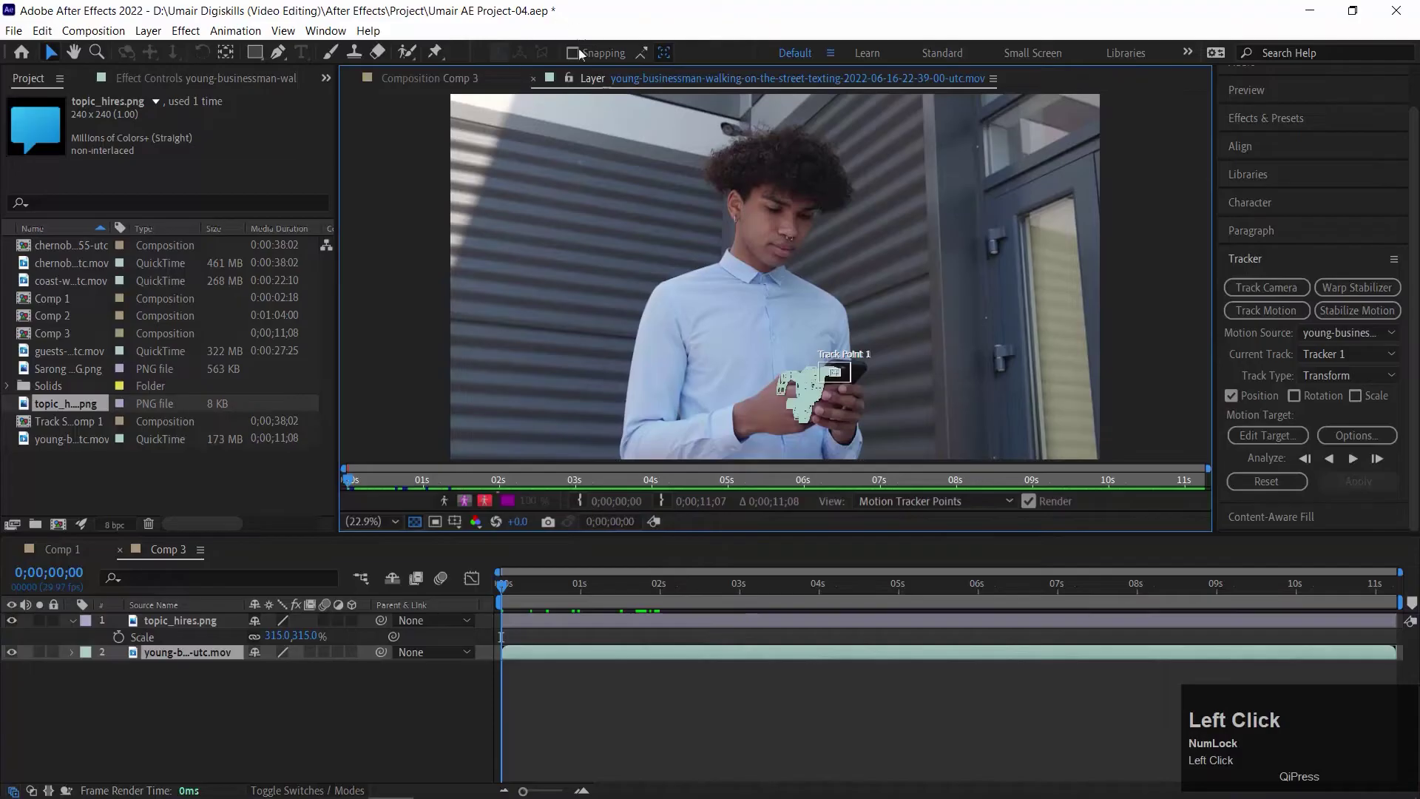
drag(525, 588, 287, 545)
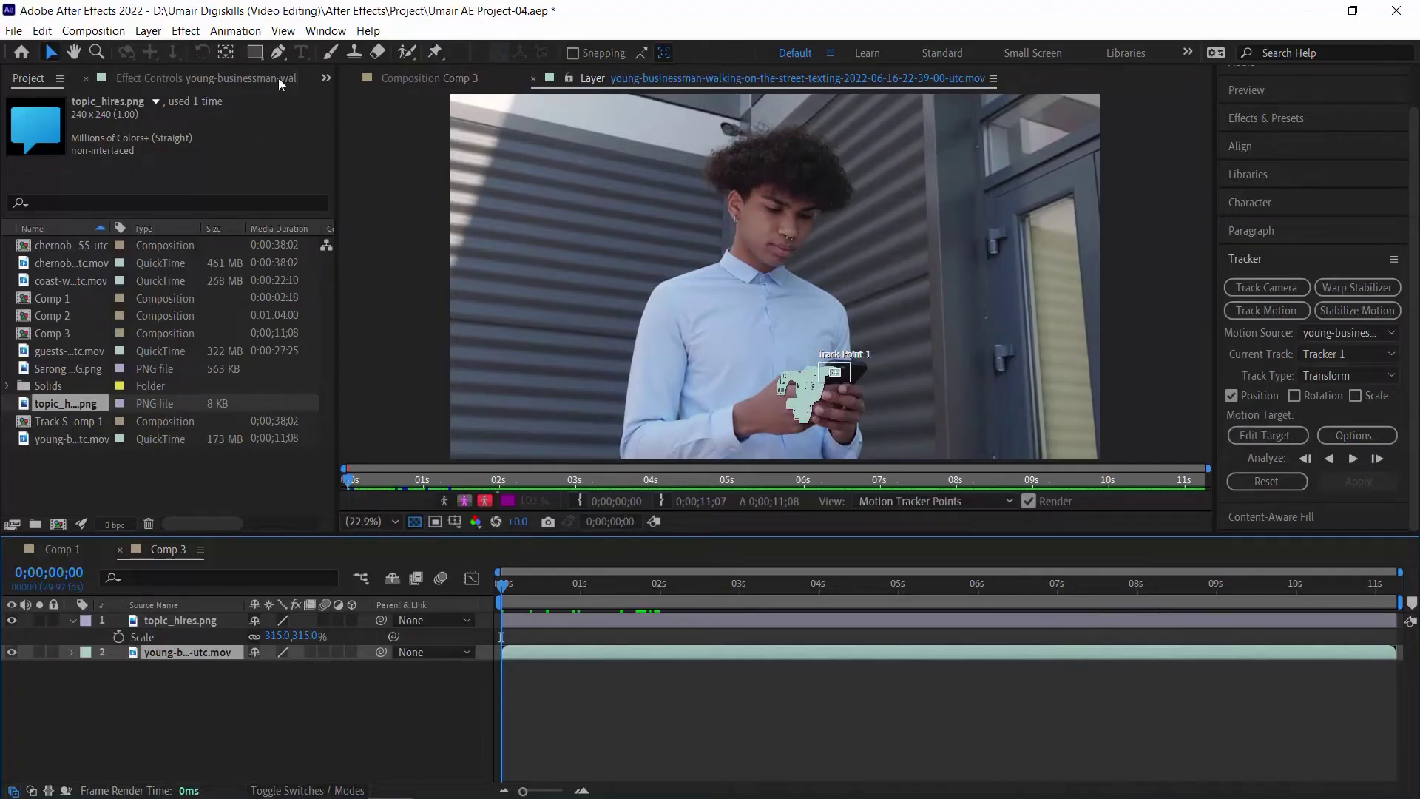
click(429, 81)
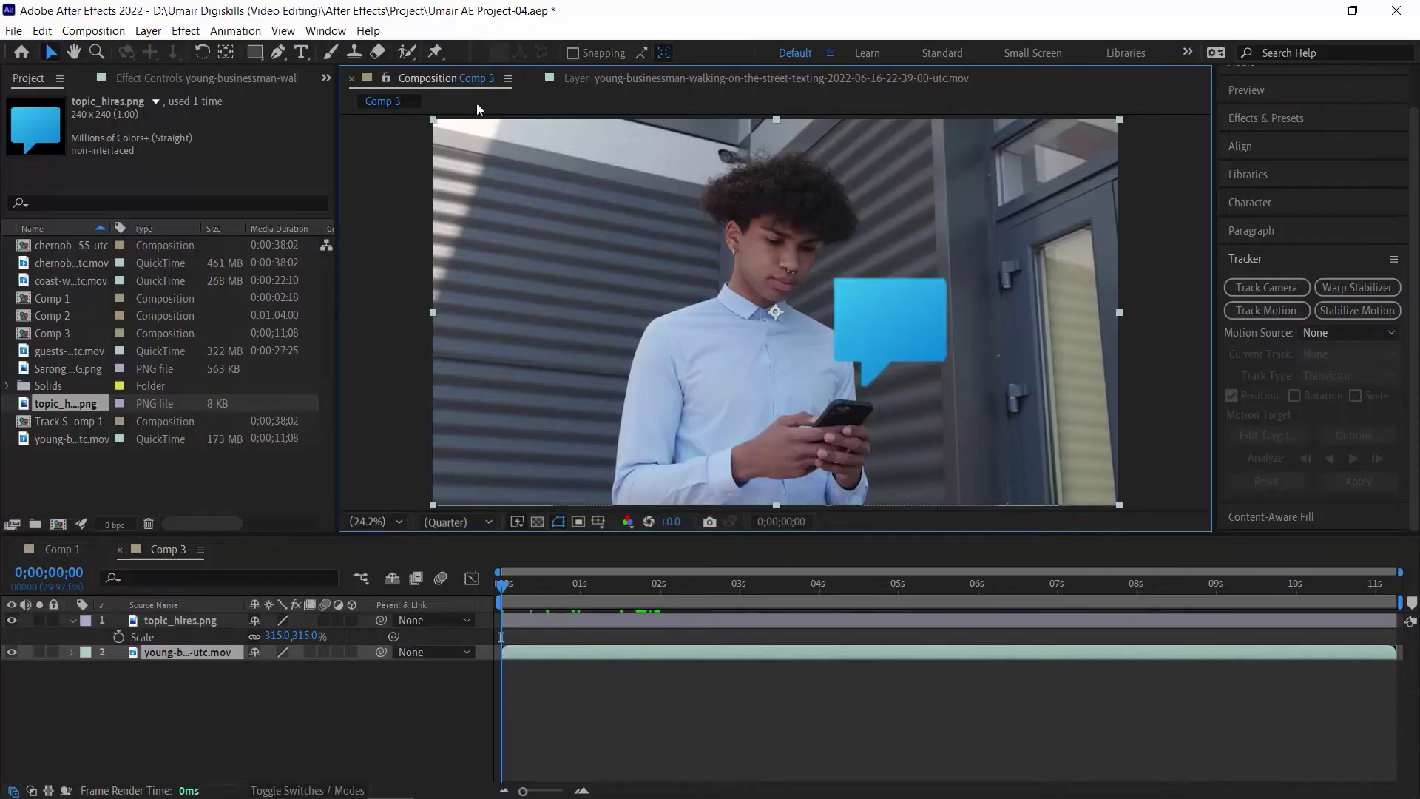
click(637, 83)
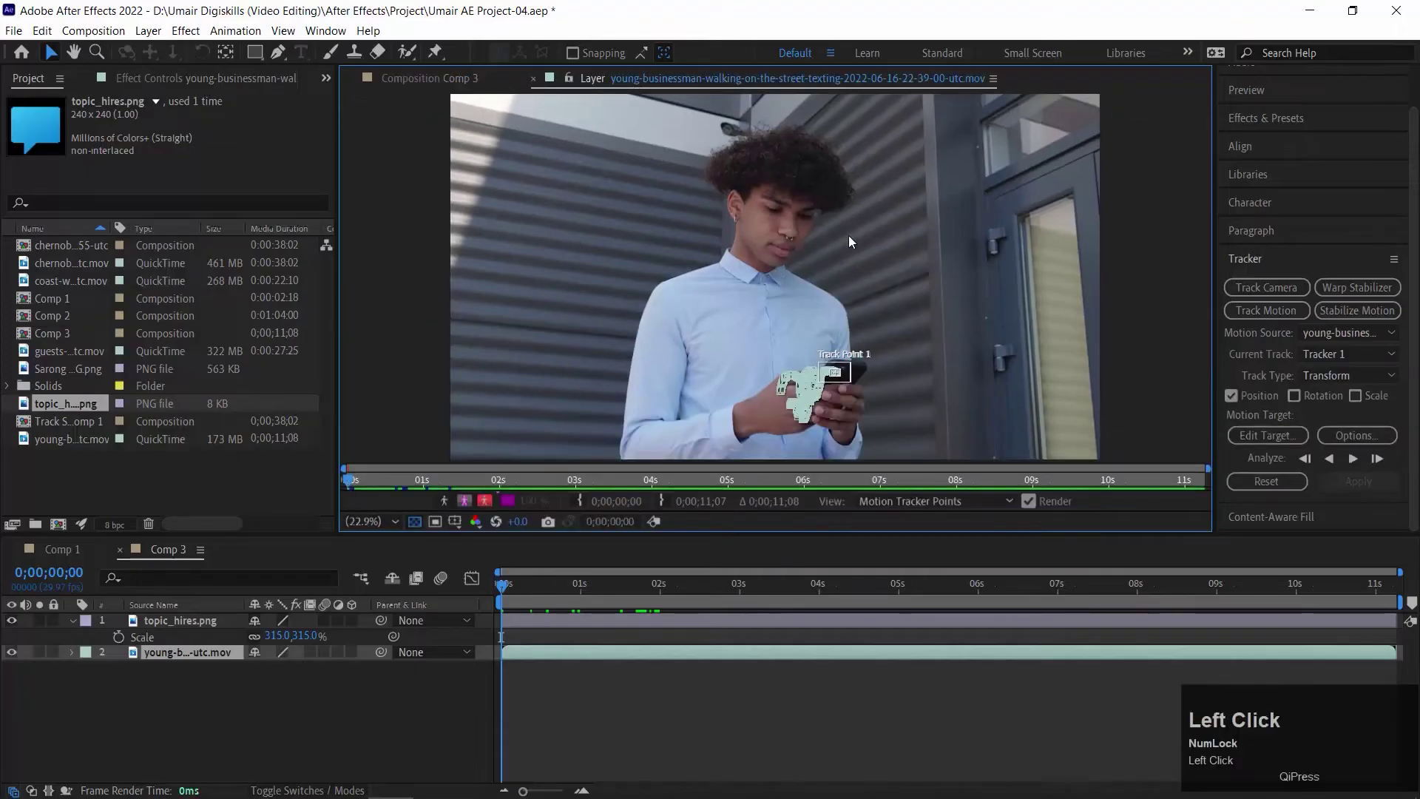
click(405, 82)
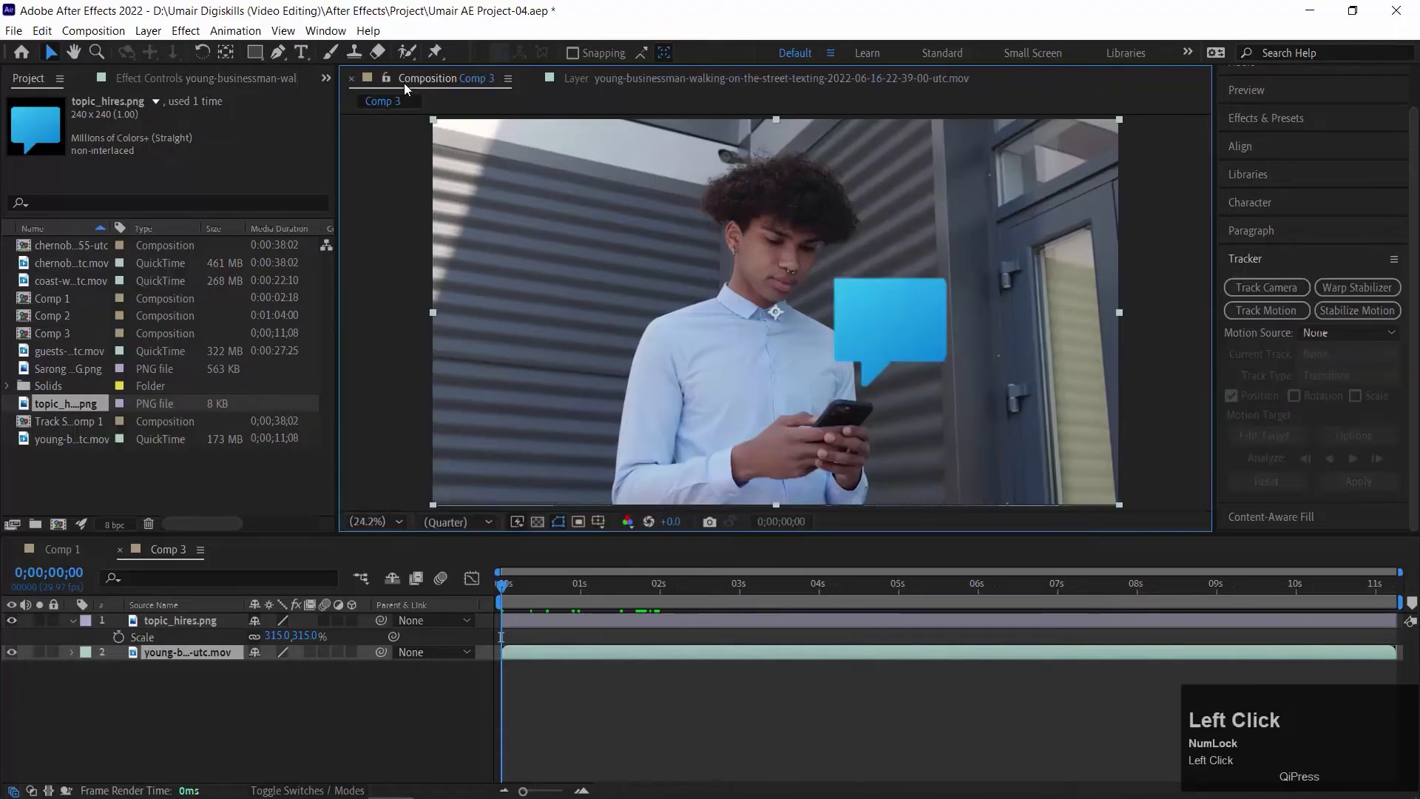
click(681, 83)
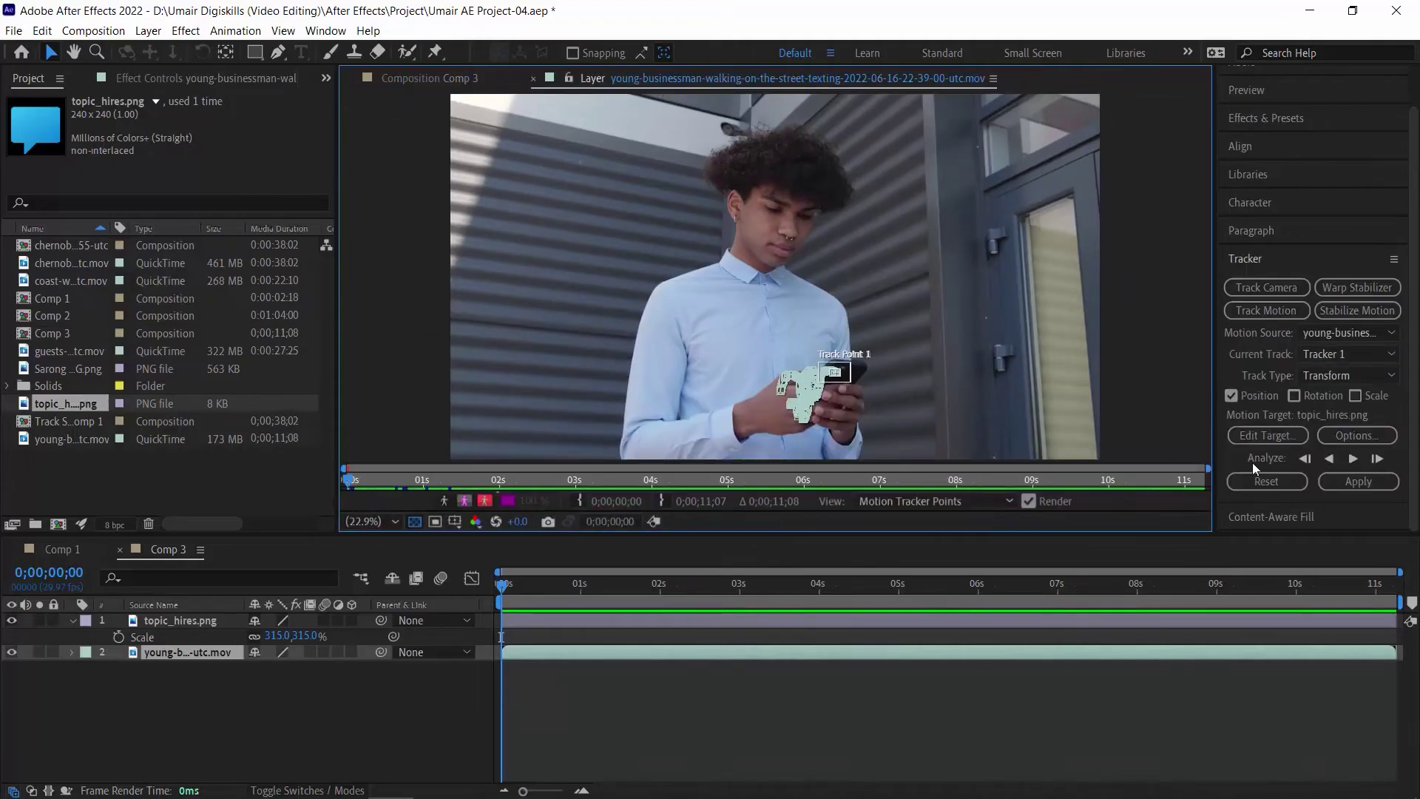
click(1283, 435)
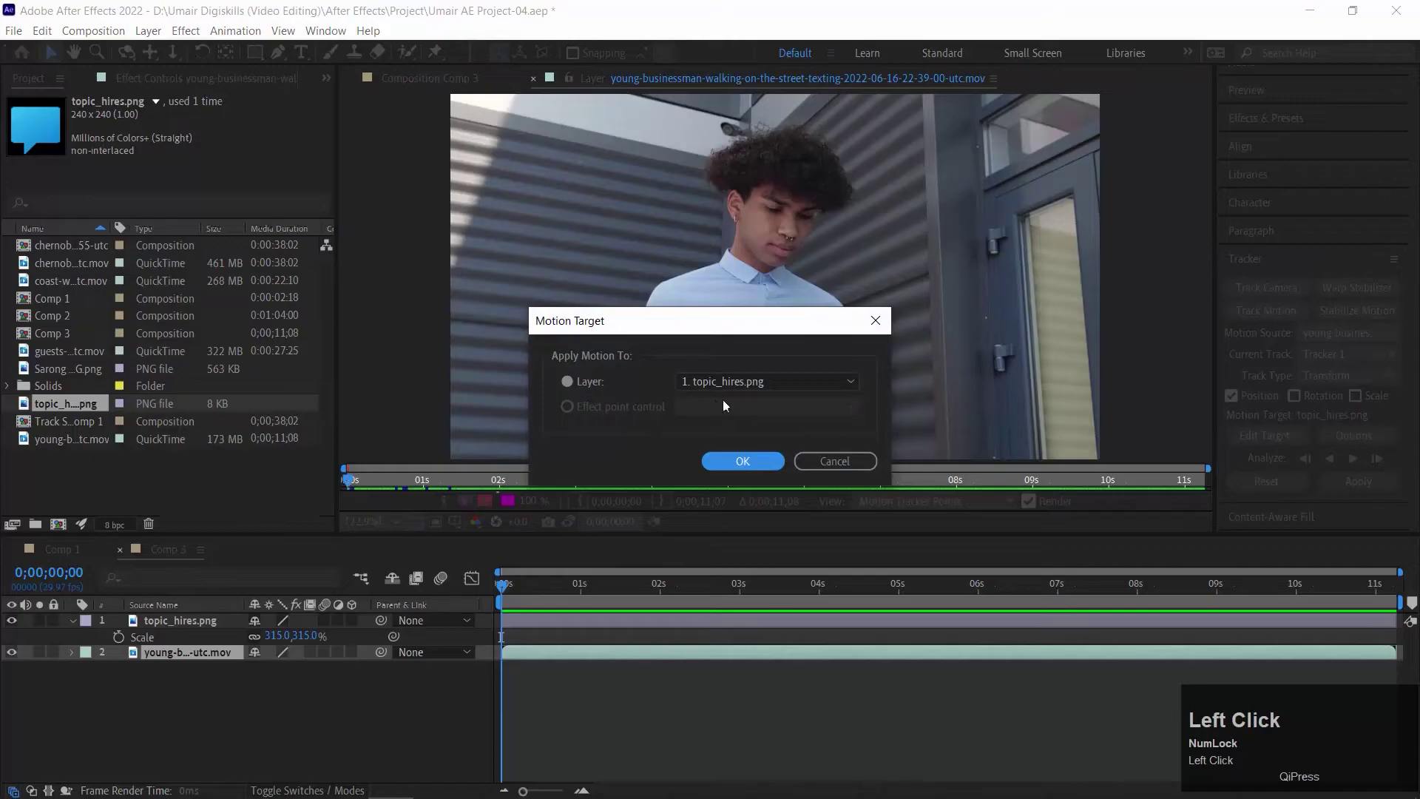
click(741, 460)
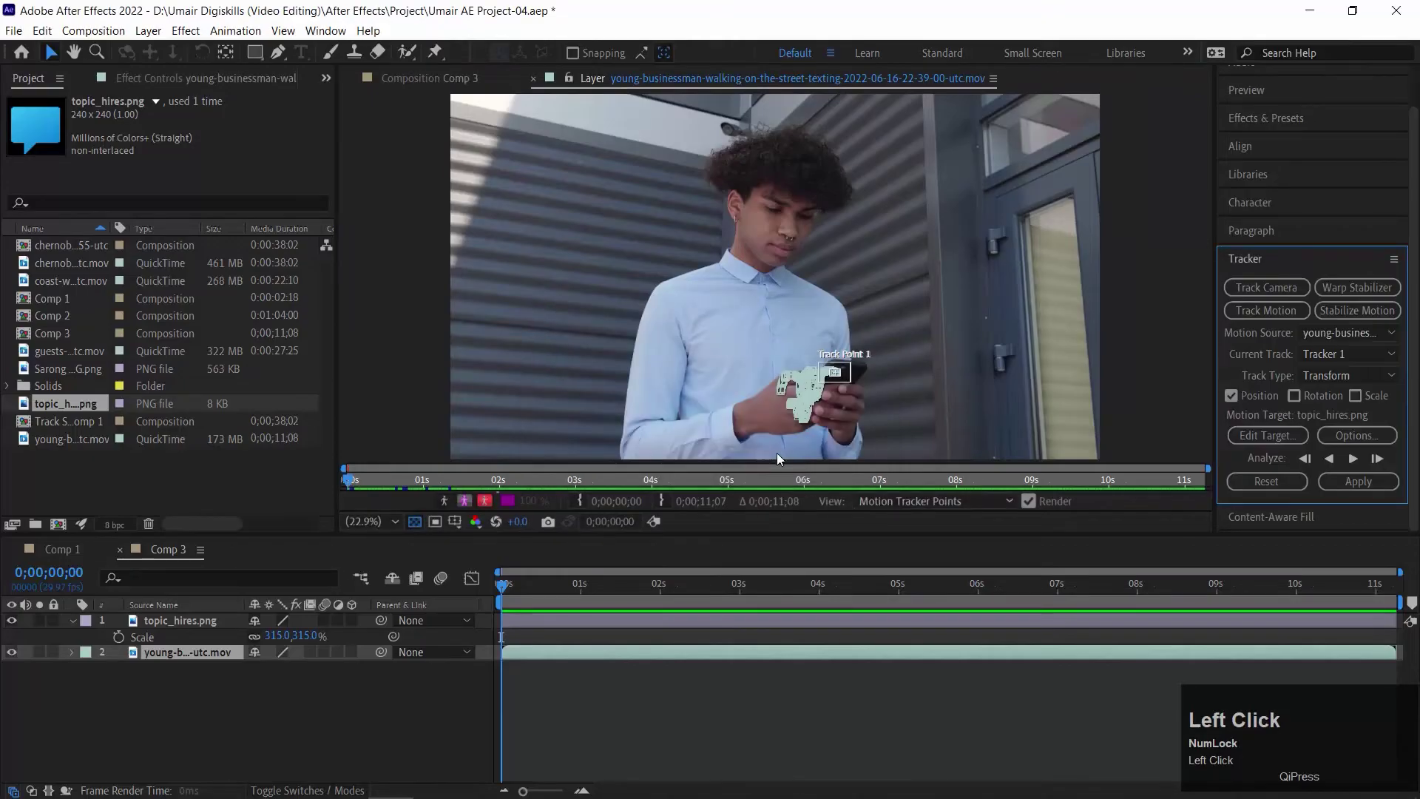
- Apply the tracked motion to topic_hires.png in the X and Y dimensions and preview Comp 3
click(1361, 481)
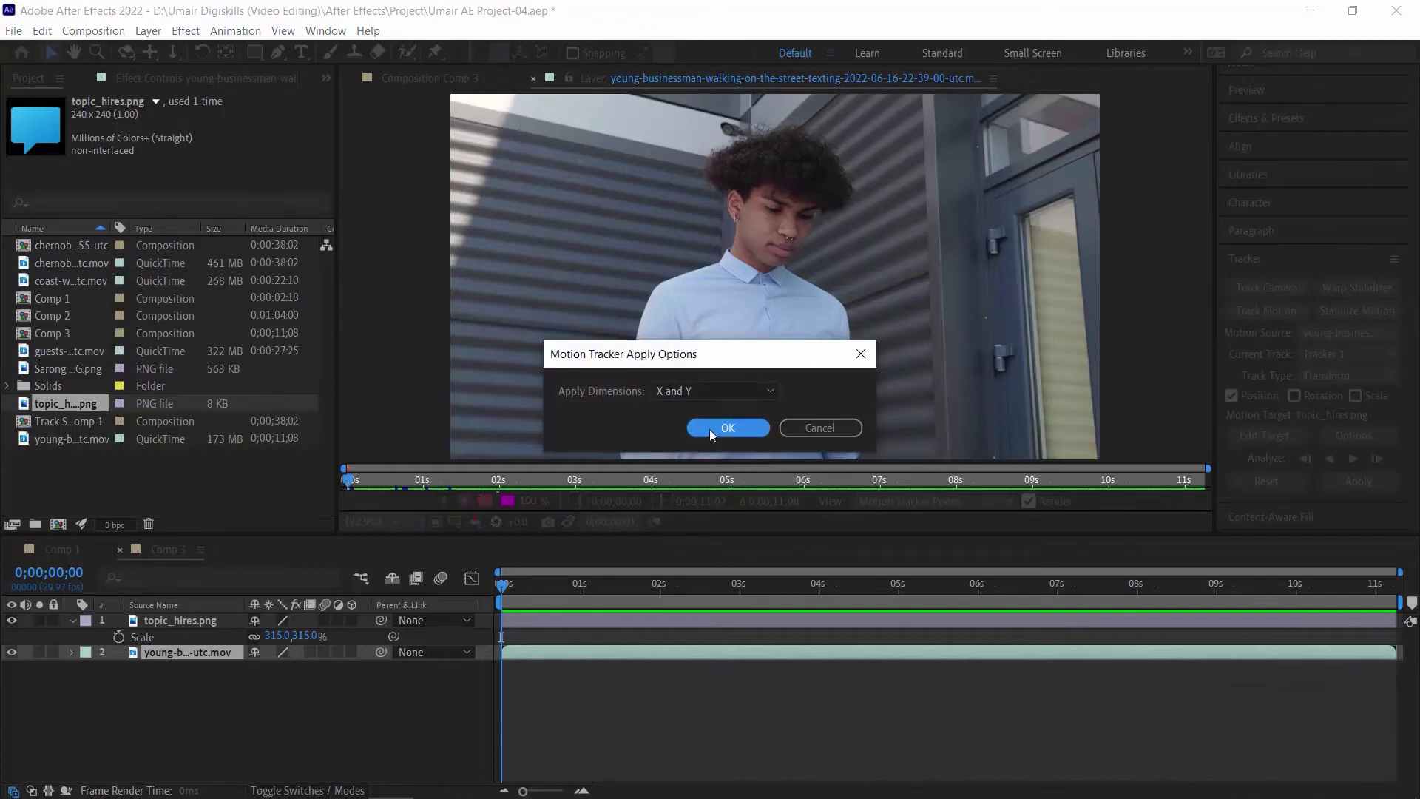
click(742, 428)
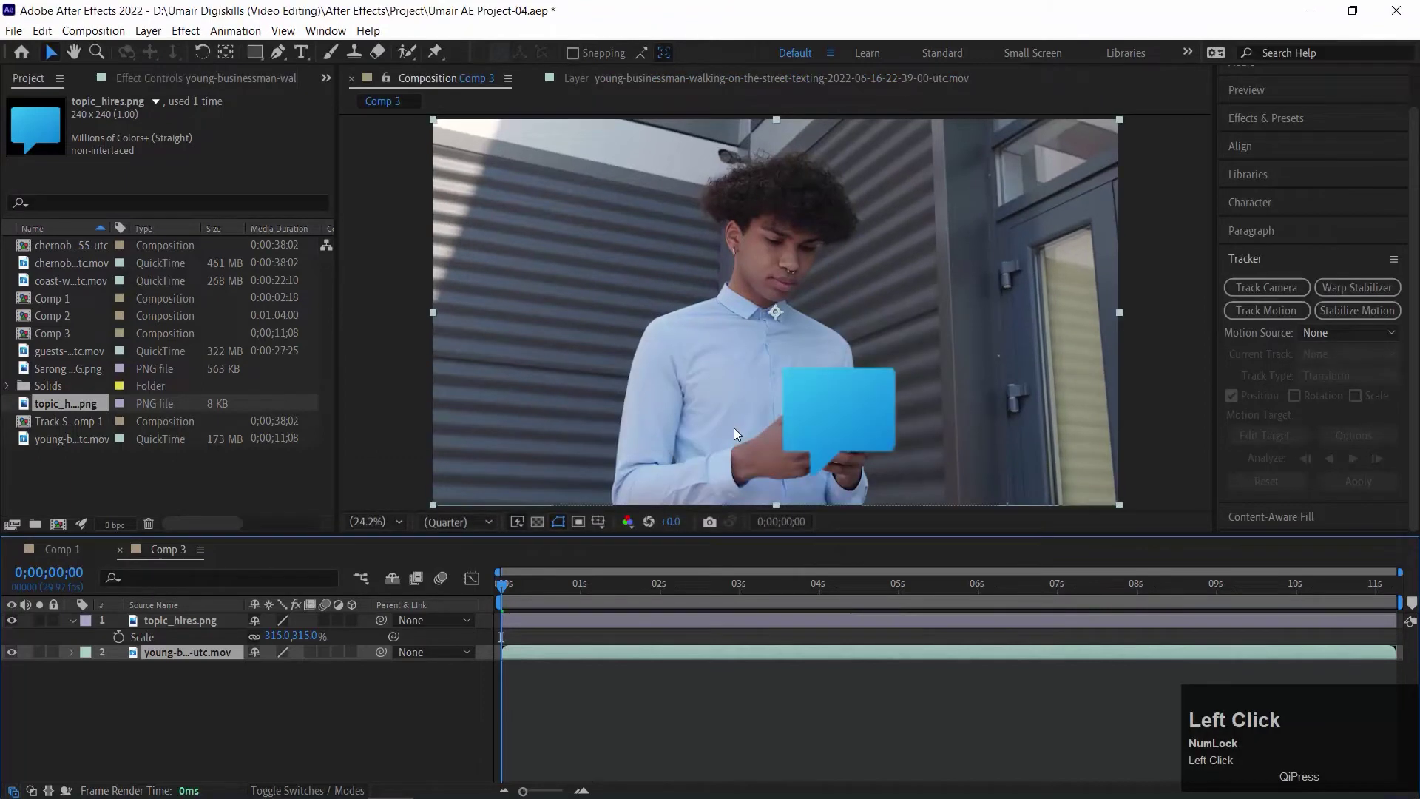
key(space)
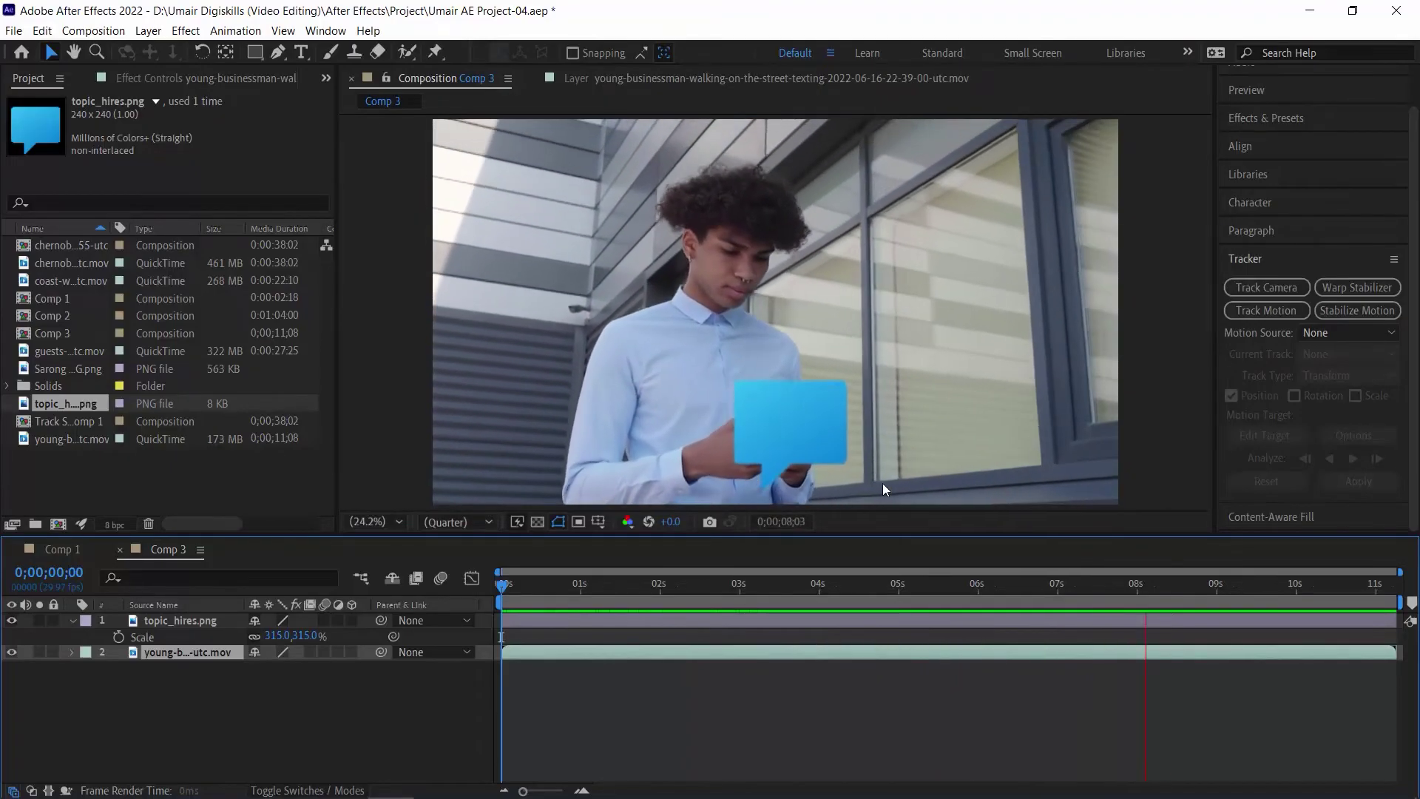
key(space)
- Reveal the Position keyframes of the topic_hires.png layer and play back the tracked motion
key(ctrl+Up)
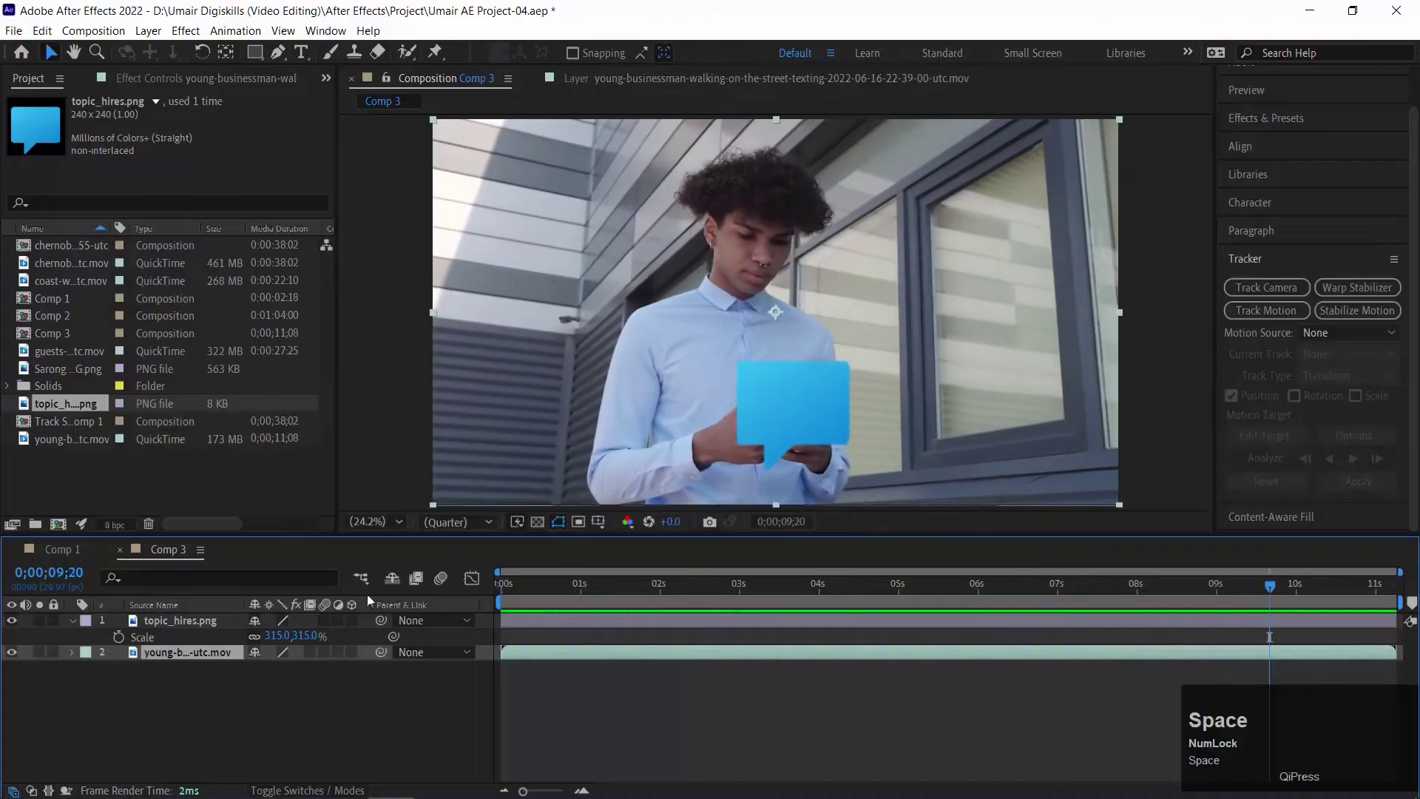
key(p)
key(space)
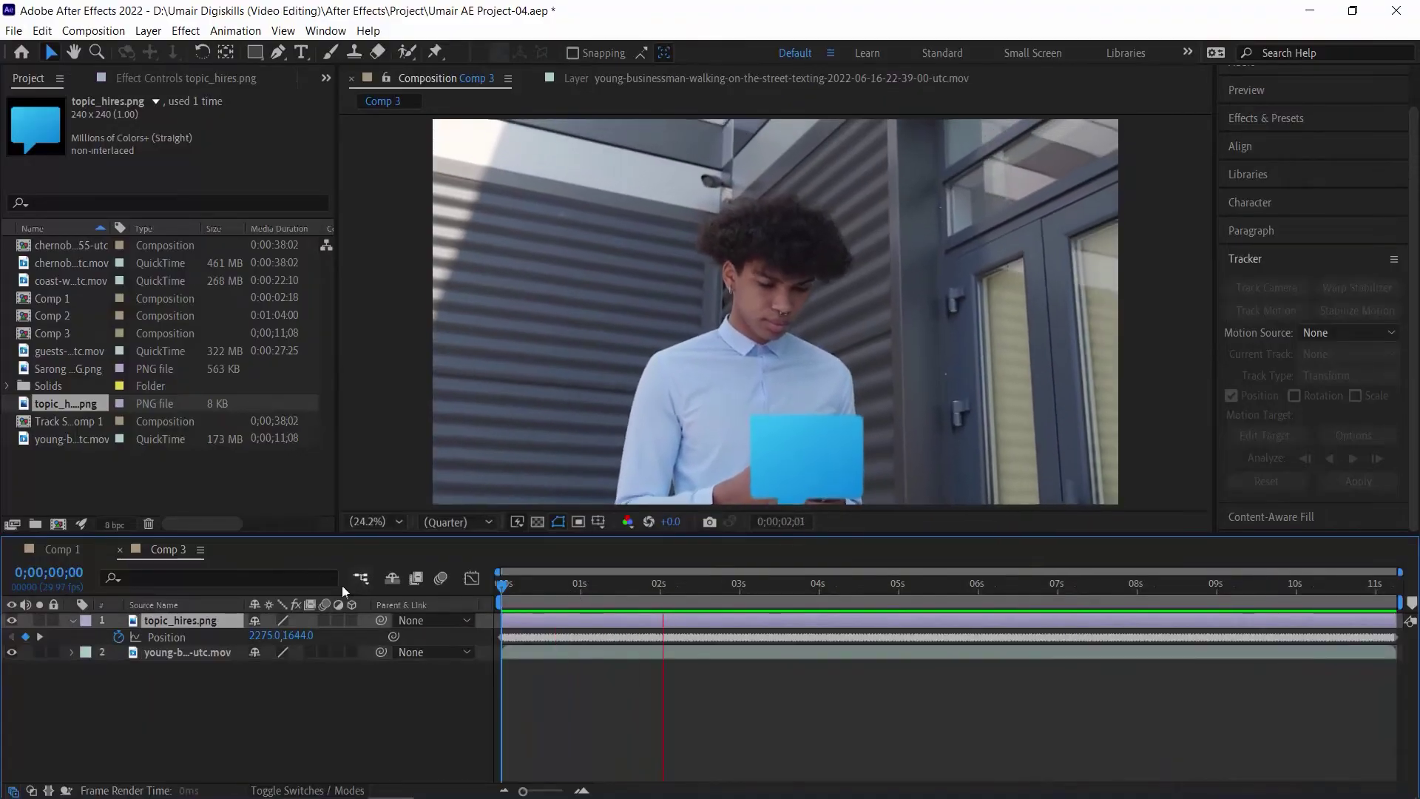
key(space)
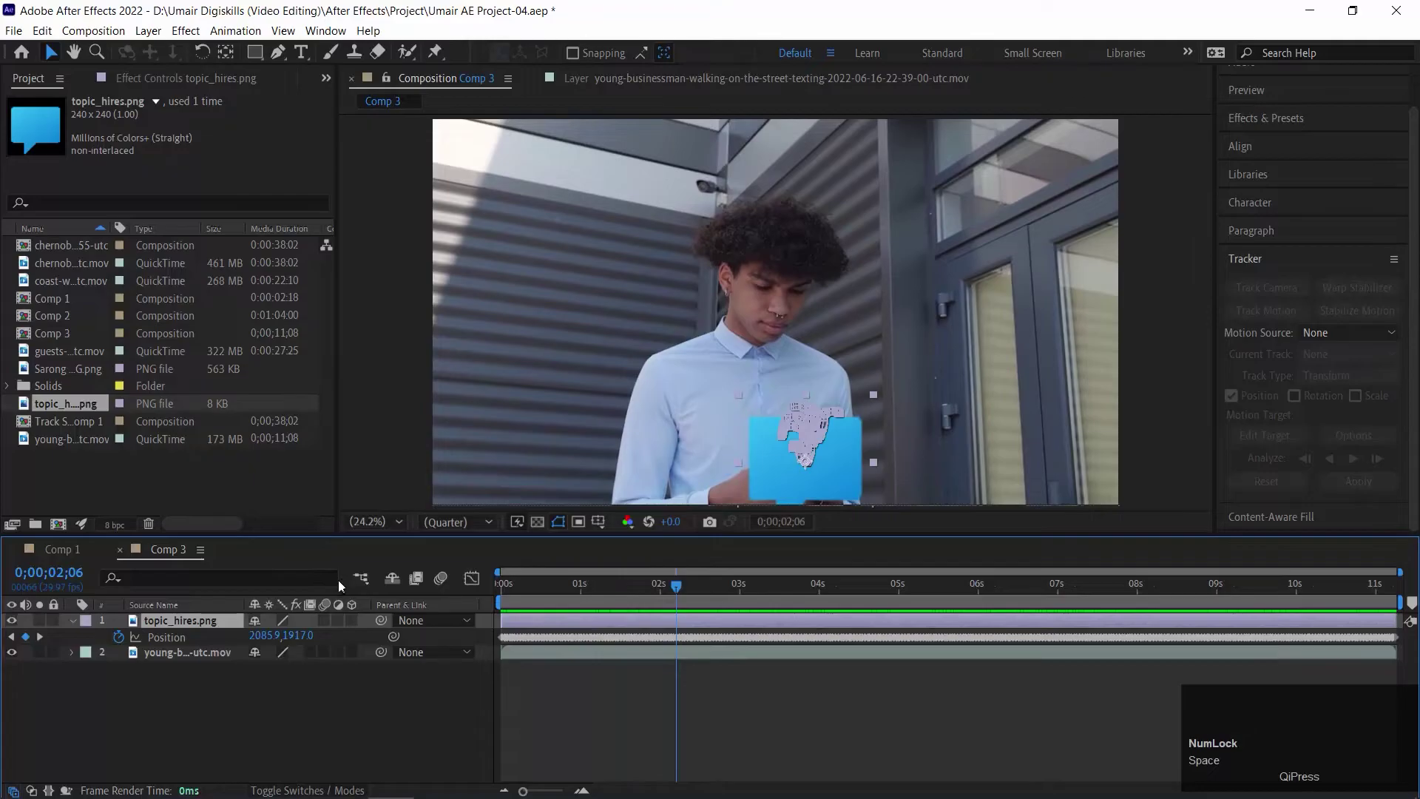
- Expand the topic_hires.png layer's Transform properties and examine its frame-by-frame Position keyframes up close
click(74, 620)
click(70, 620)
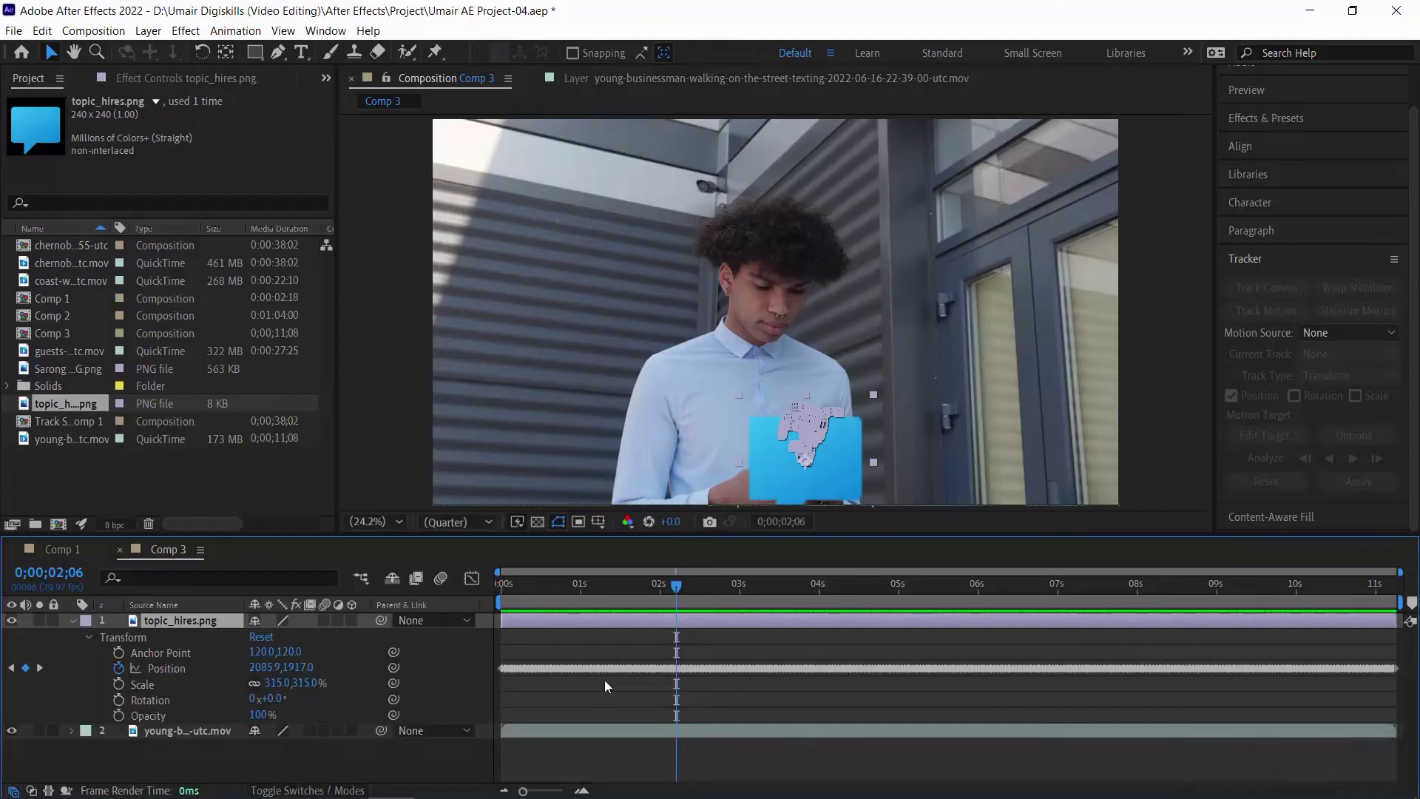
key(semicolon)
click(708, 582)
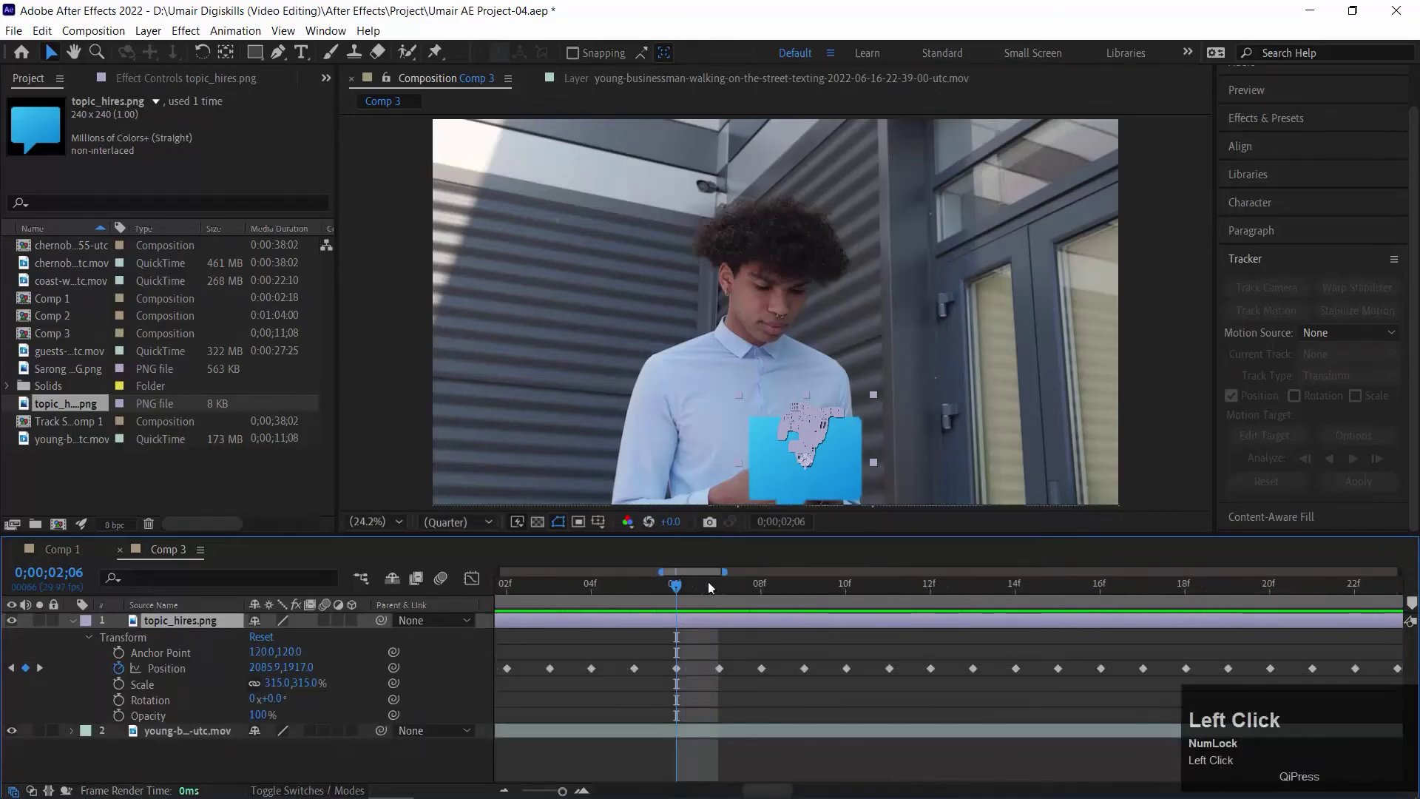
key(minus)
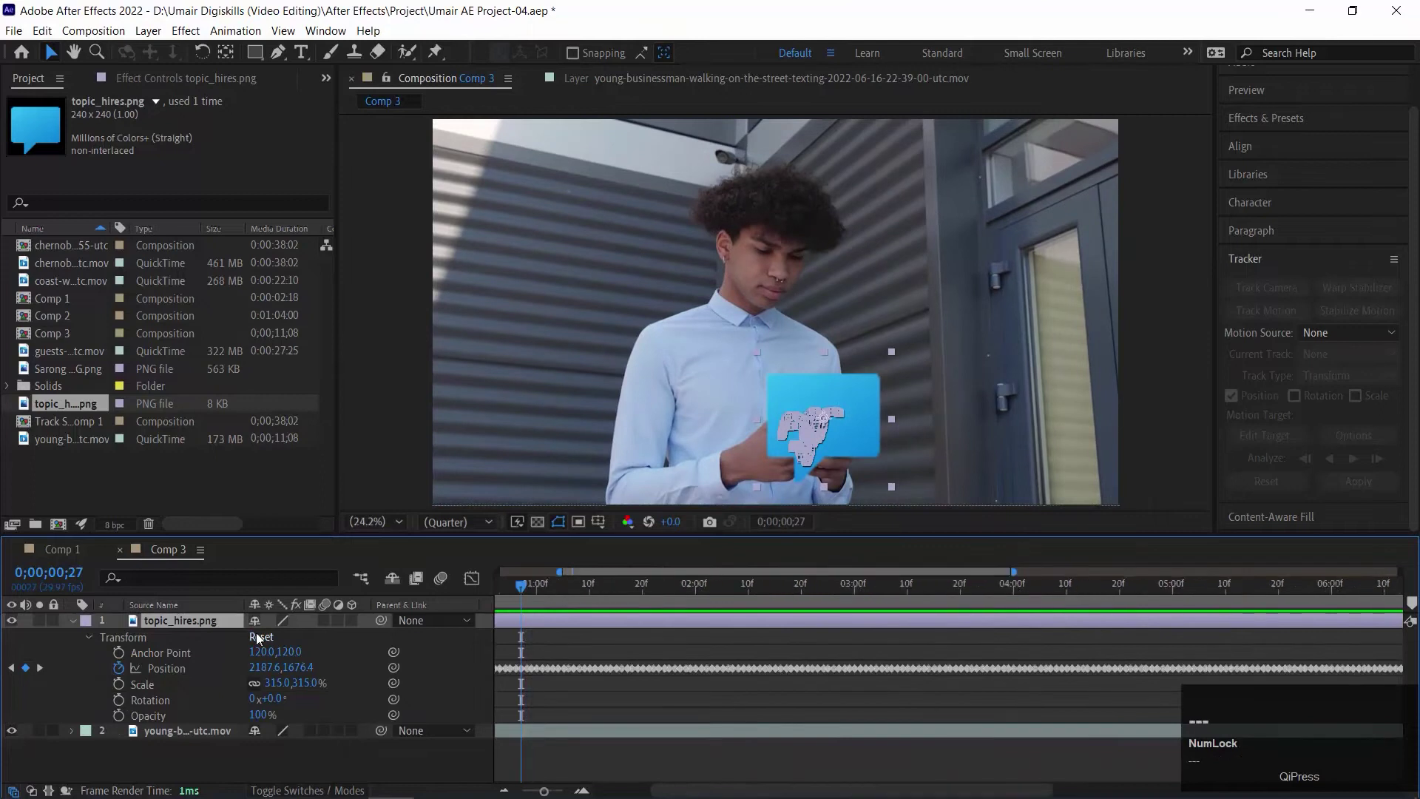
key(minus)
- Return to the first frame and offset the speech bubble from the phone by setting its Anchor Point to -34, 272
key(Home)
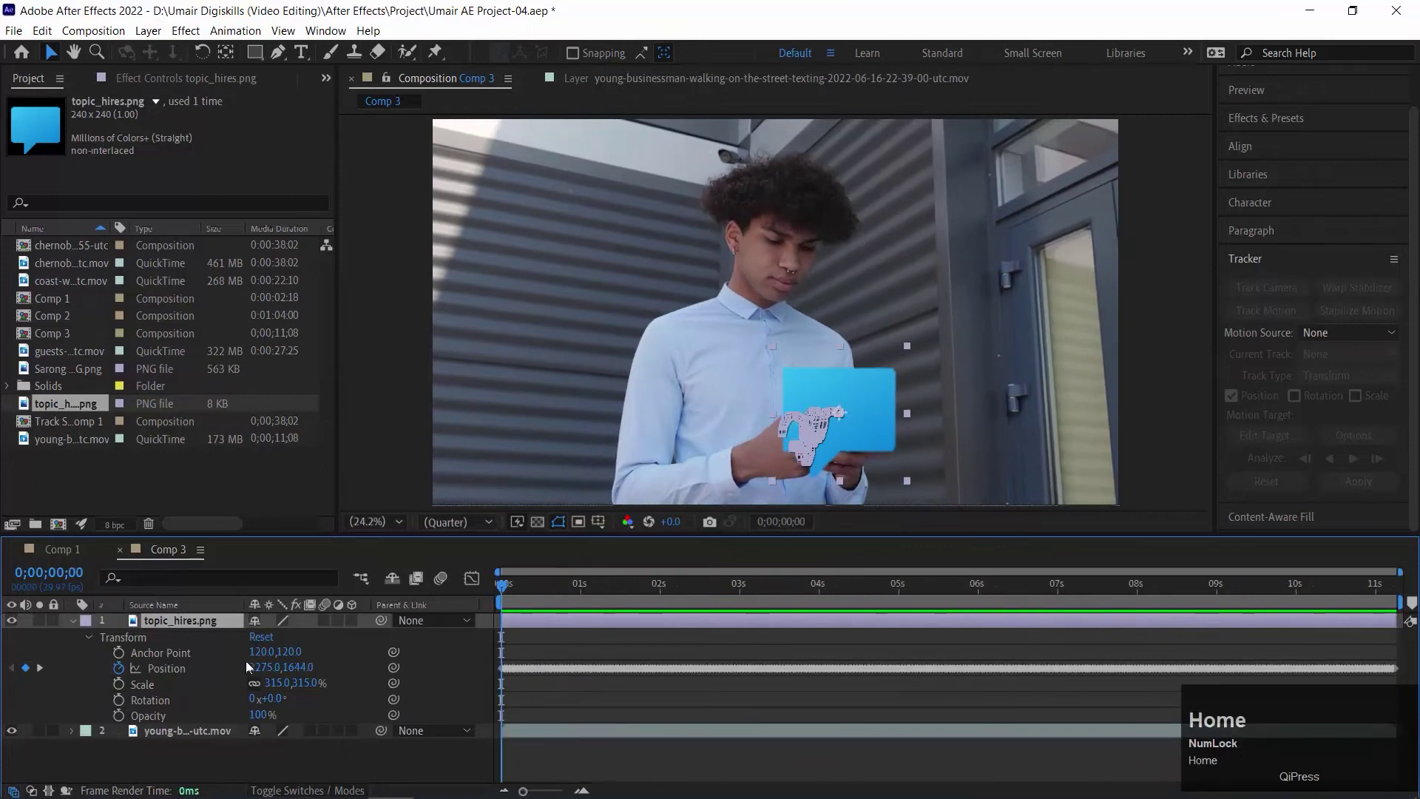
drag(301, 655, 456, 620)
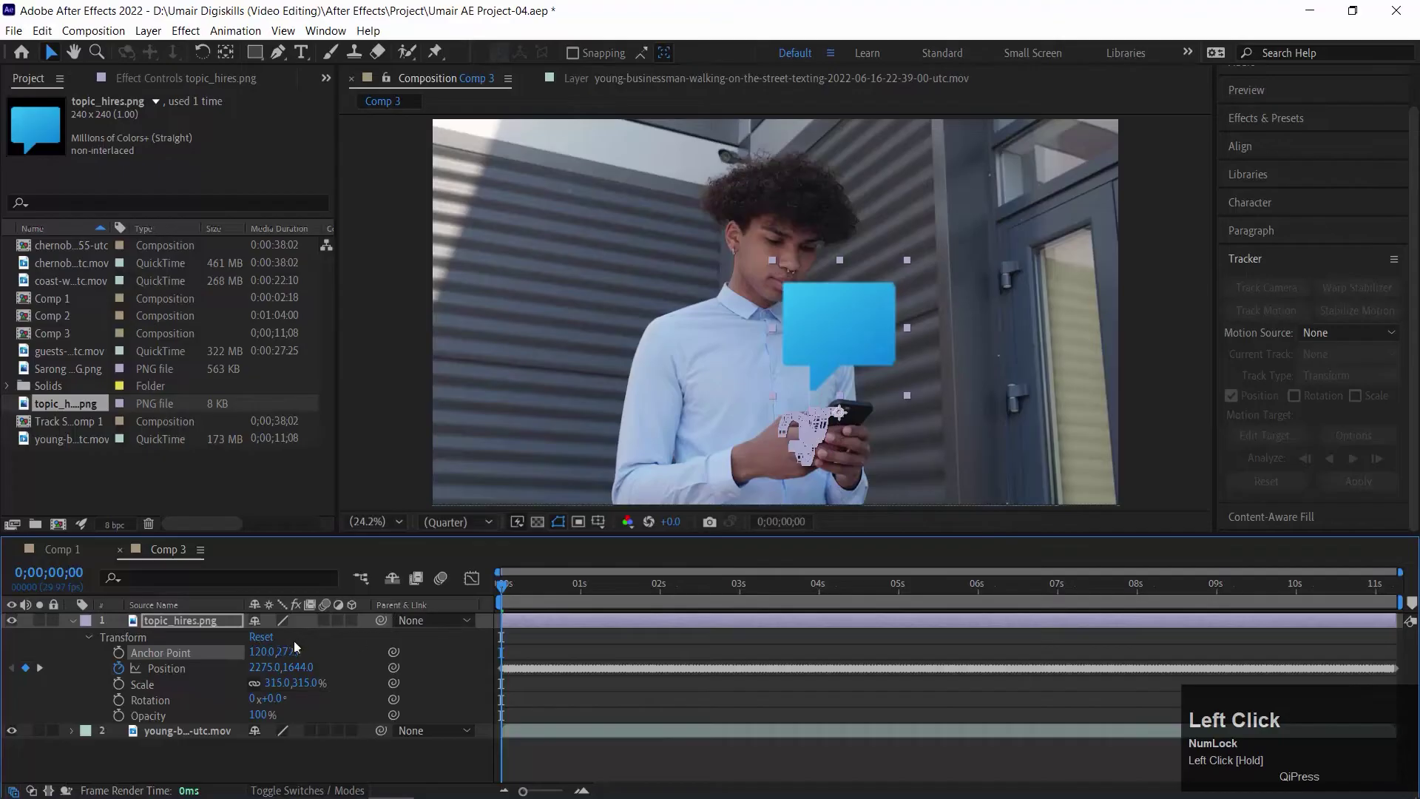
drag(256, 656, 100, 650)
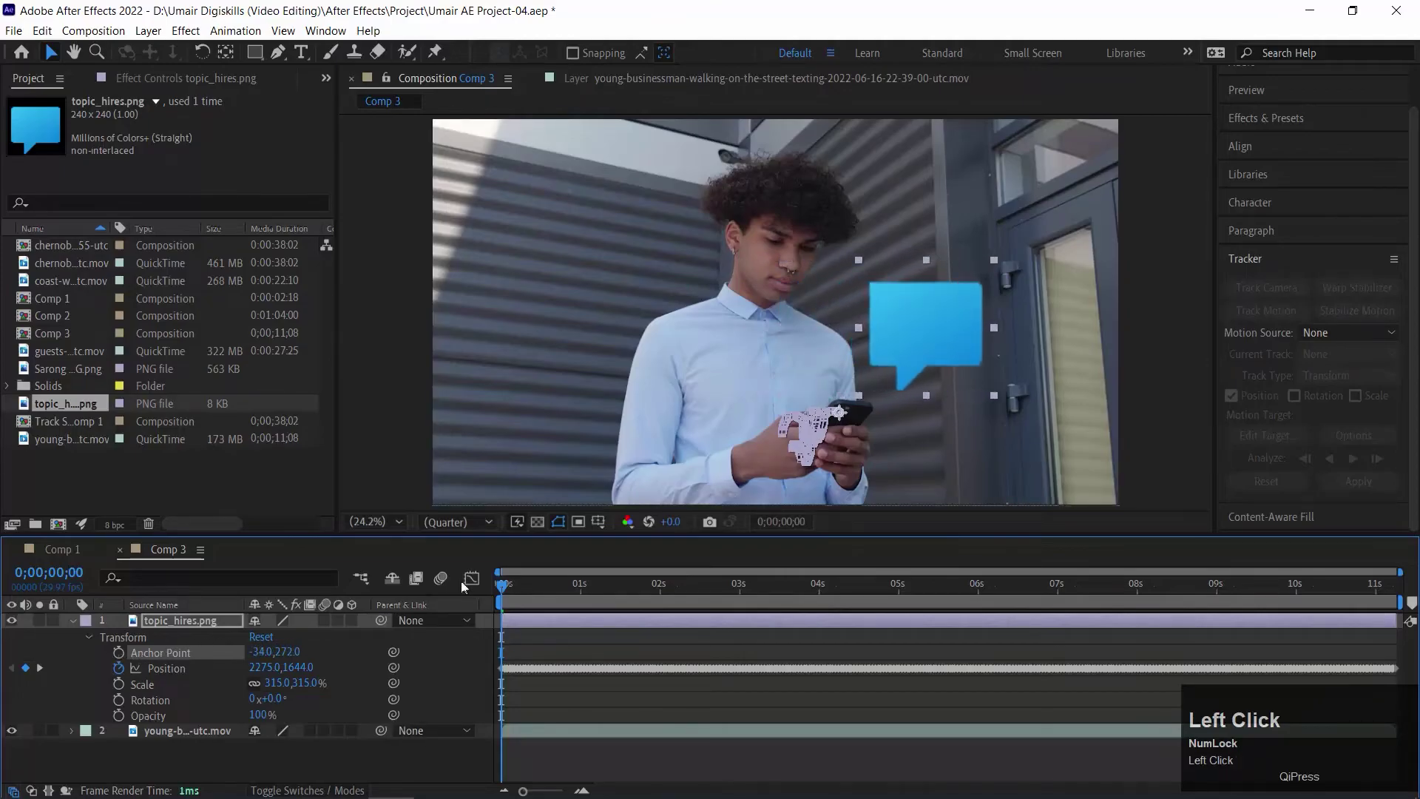
- Play through Comp 3 to check how the offset speech bubble follows the phone, ending back at the first frame
key(space)
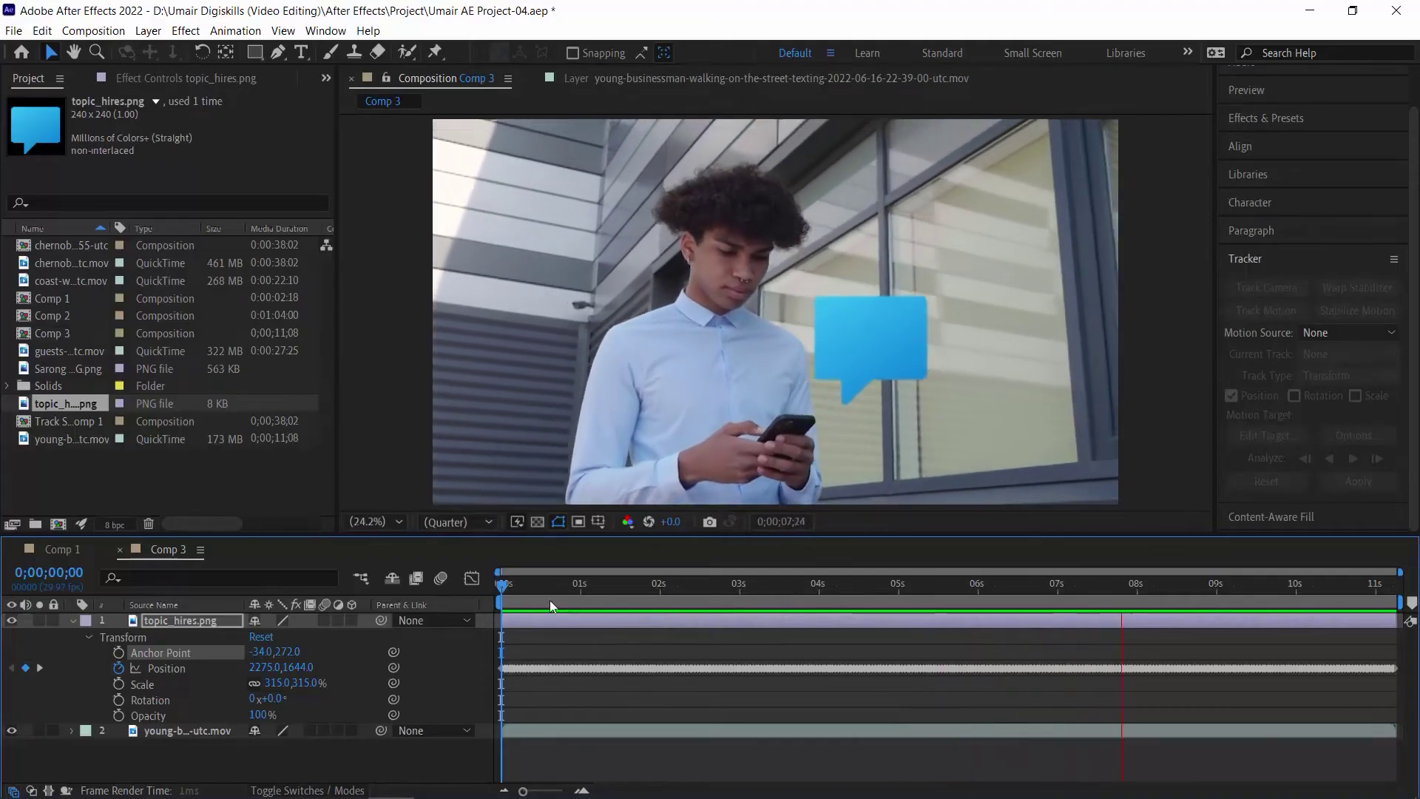
key(space)
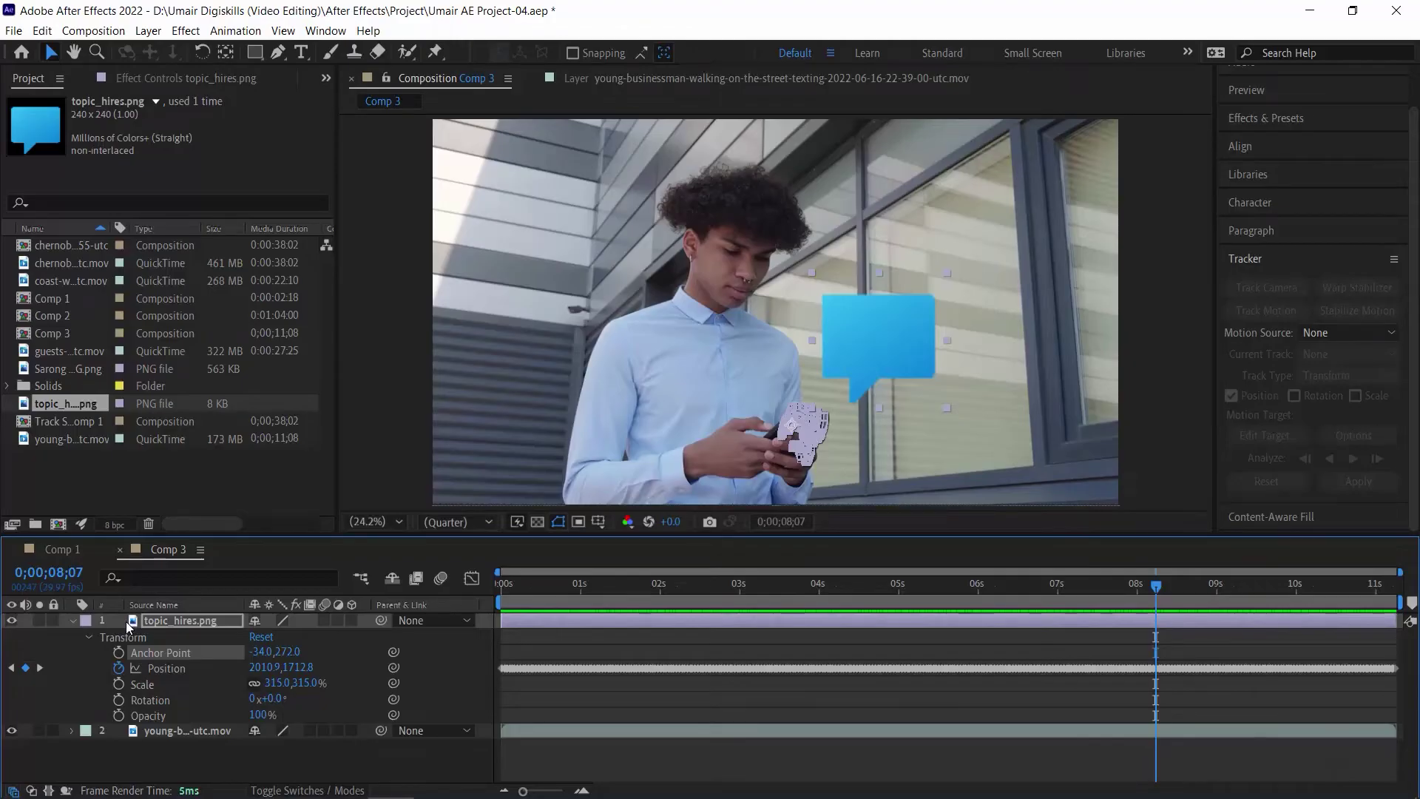
key(space)
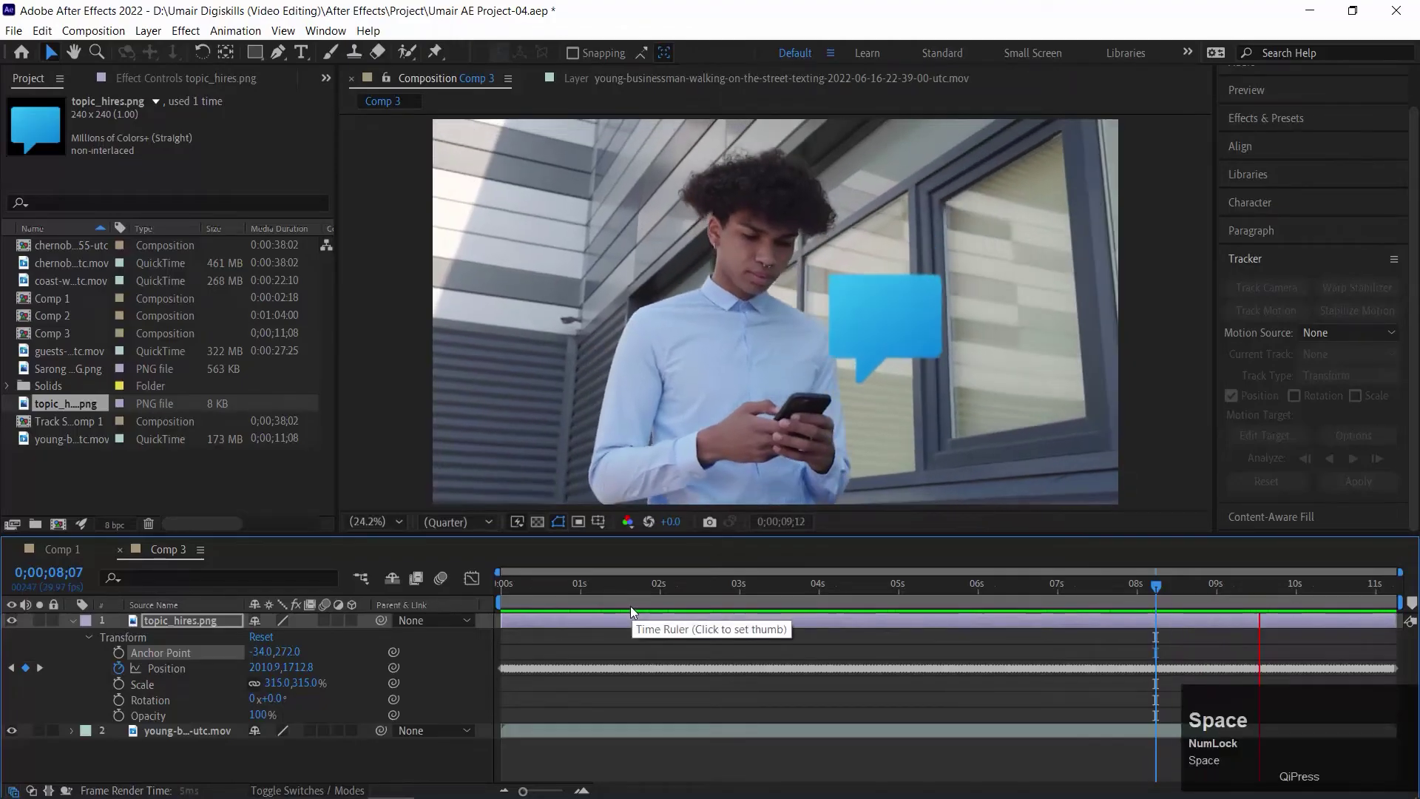
key(space)
click(176, 609)
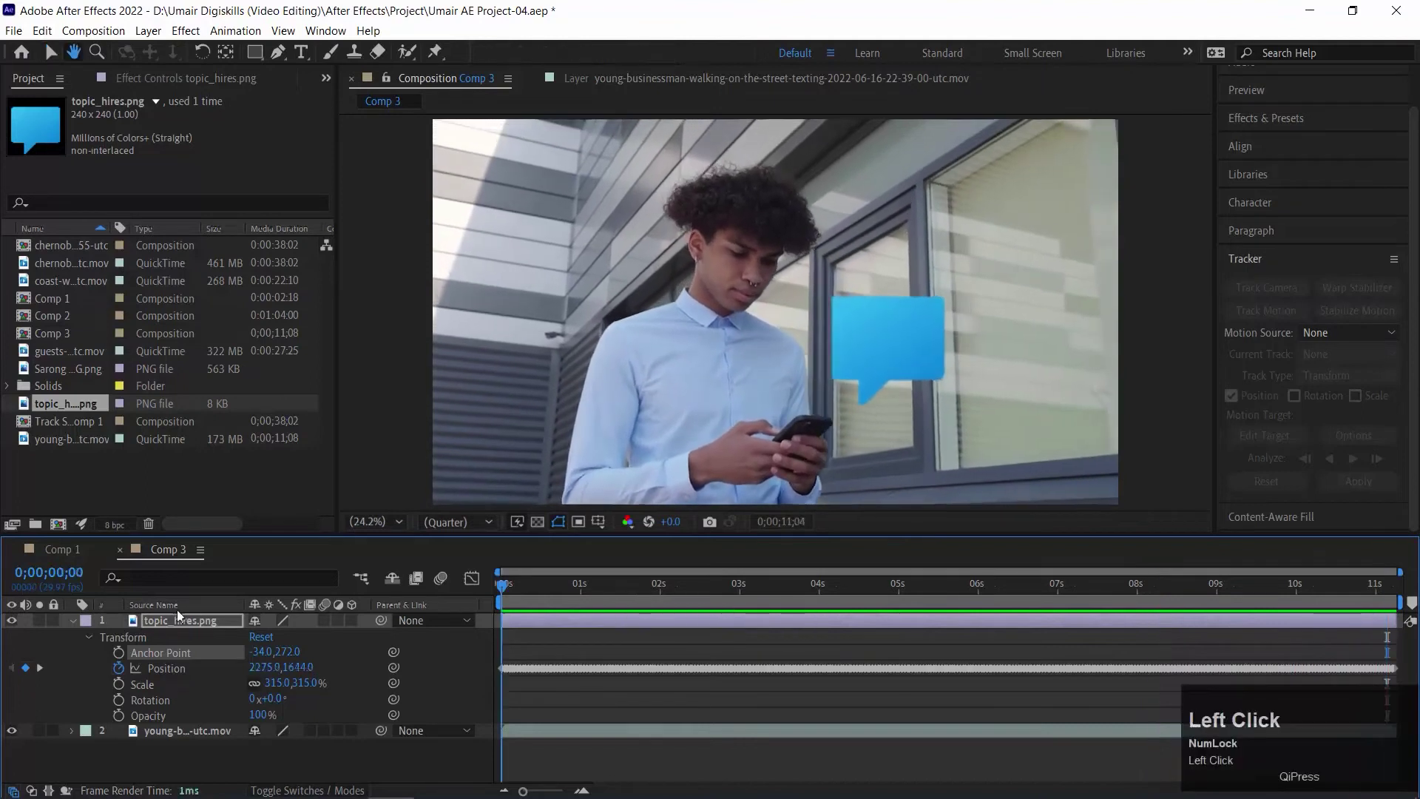
key(space)
drag(518, 587, 418, 555)
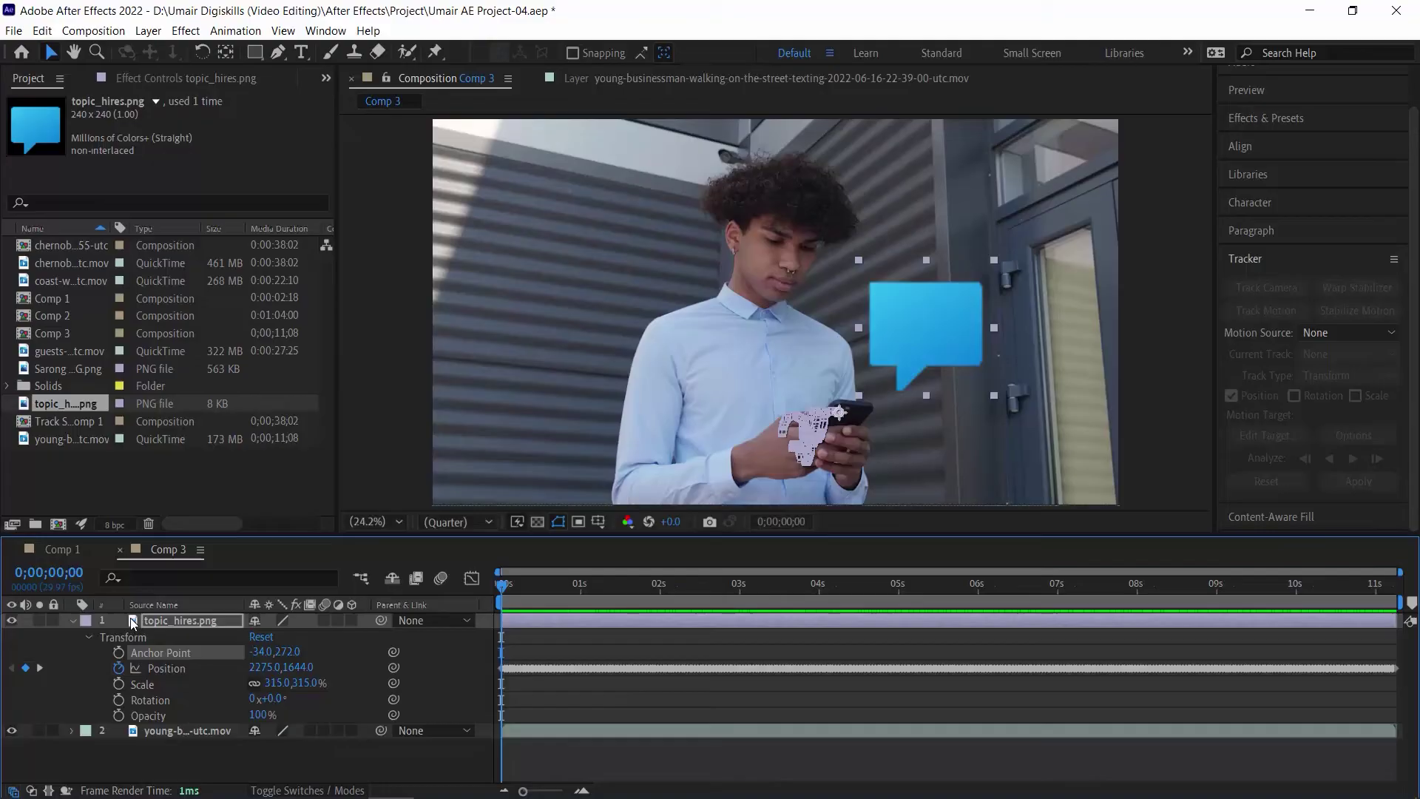
- Pre-compose the topic_hires.png layer as topic_hires.png Comp 1, leaving all attributes in Comp 3
click(71, 622)
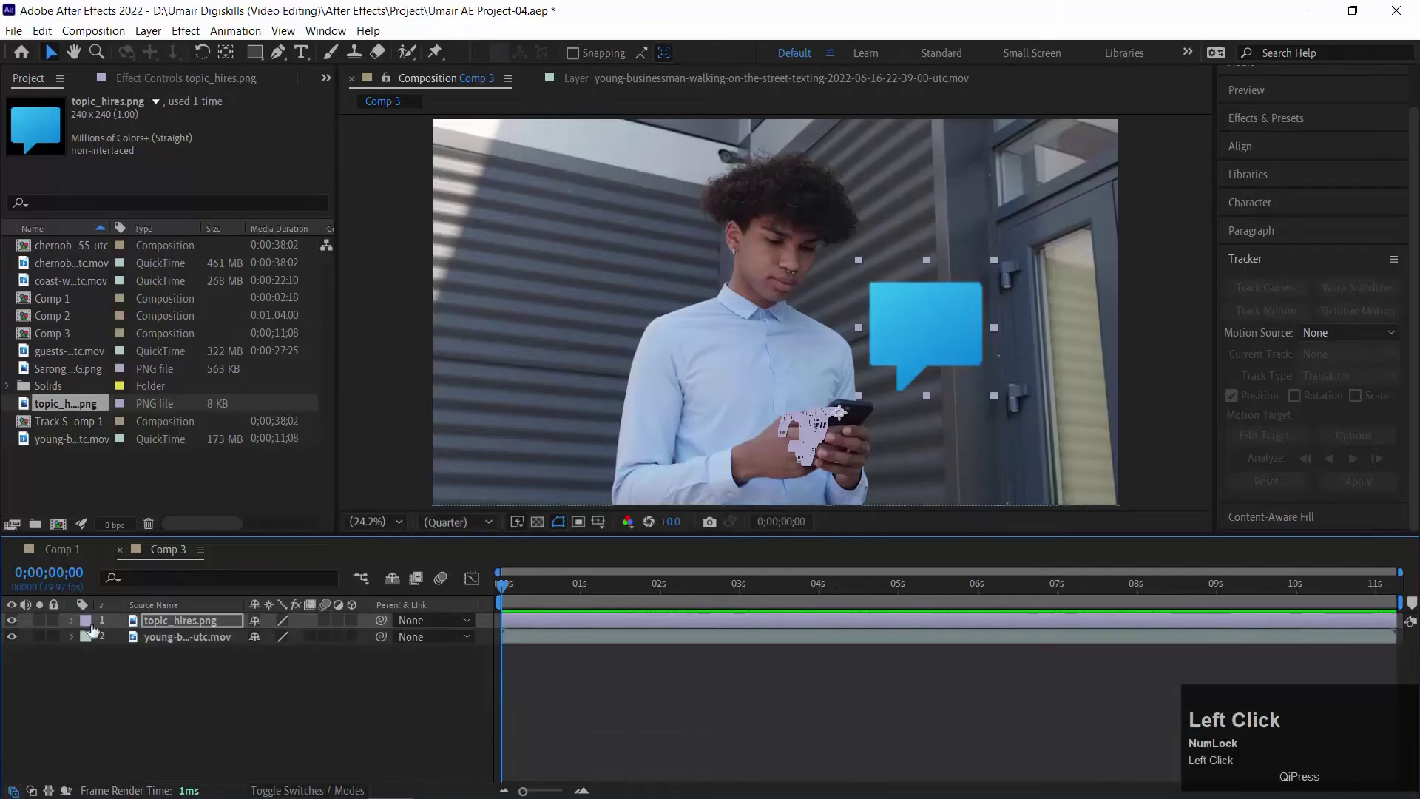
right_click(134, 625)
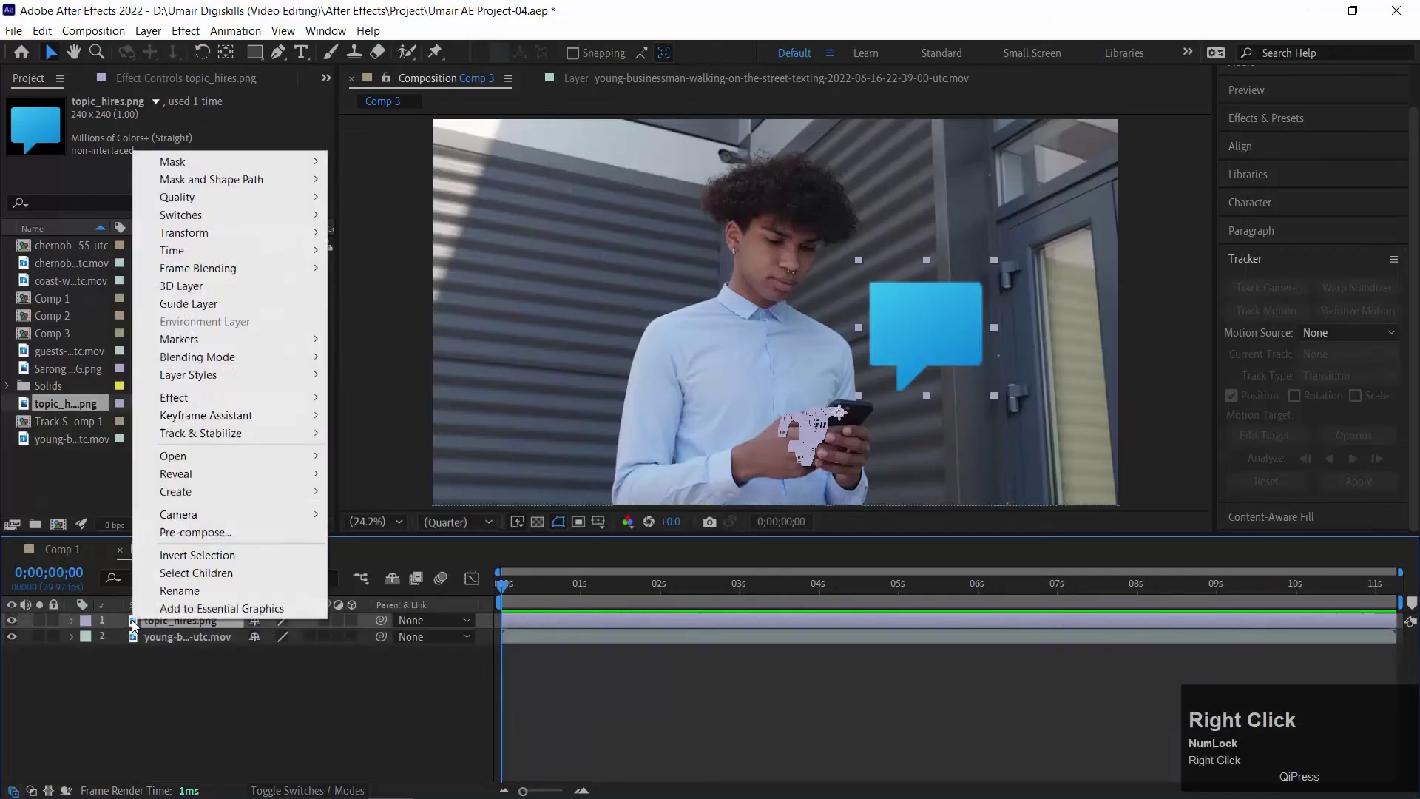
click(246, 533)
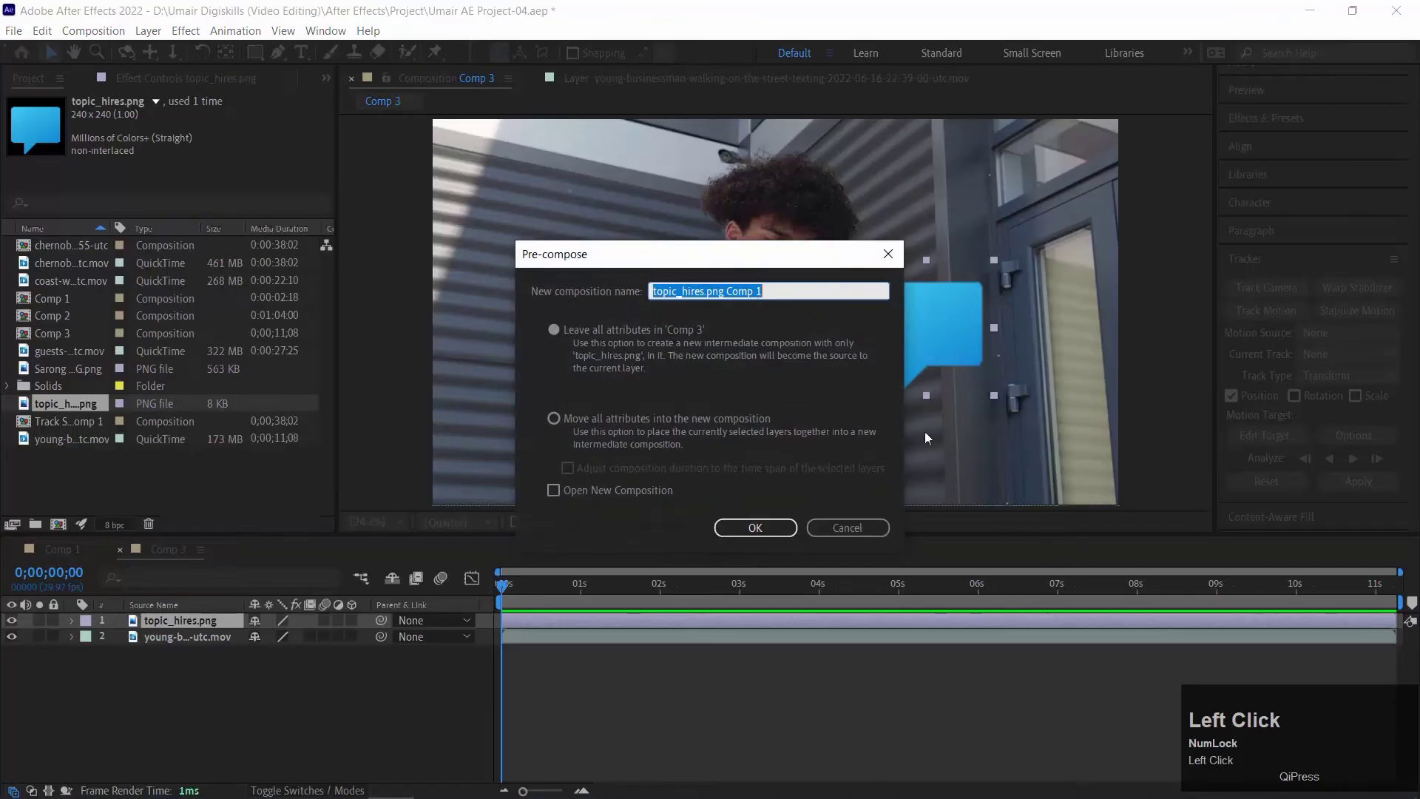
click(762, 530)
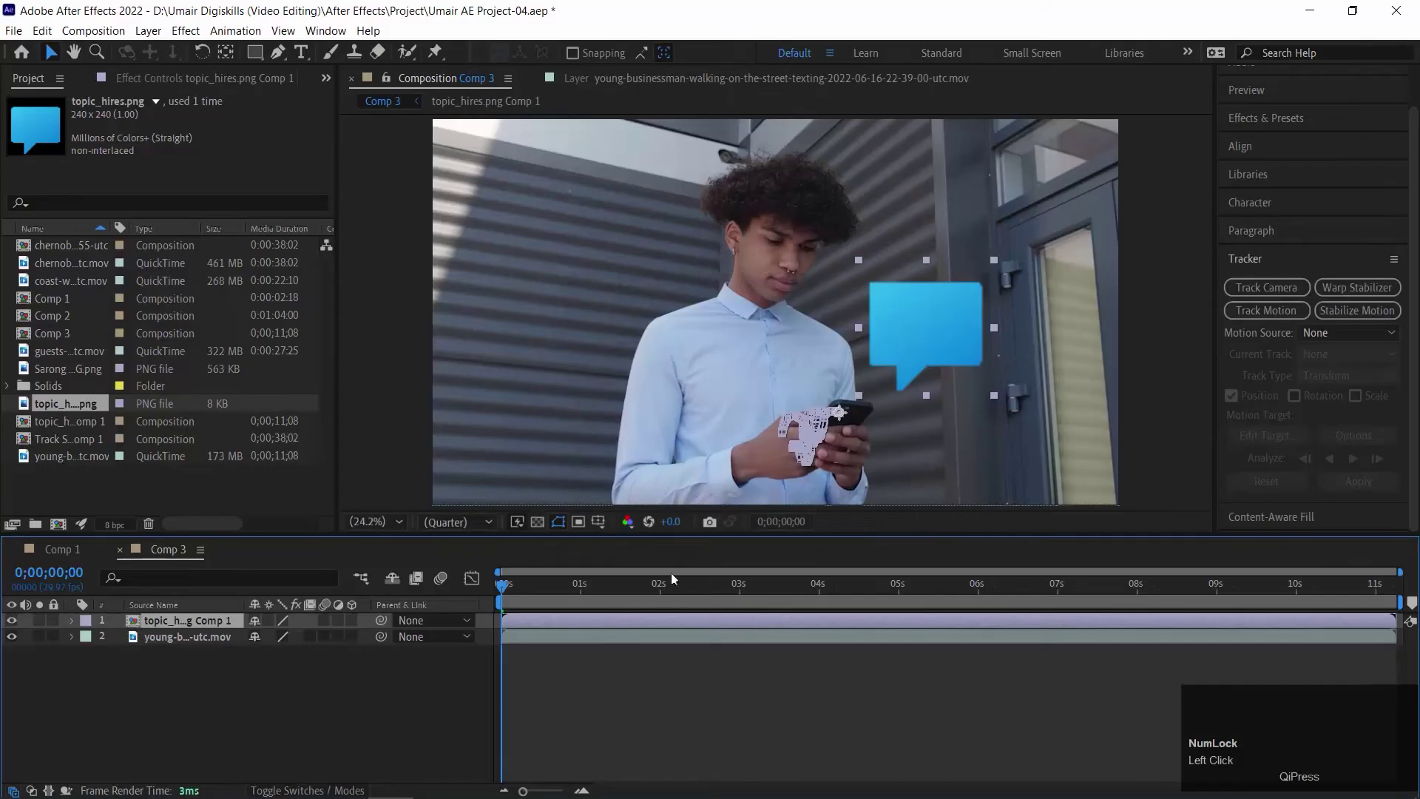
- Open topic_hires.png Comp 1 and add the text "Hi... I will be late" over the speech bubble
double_click(133, 625)
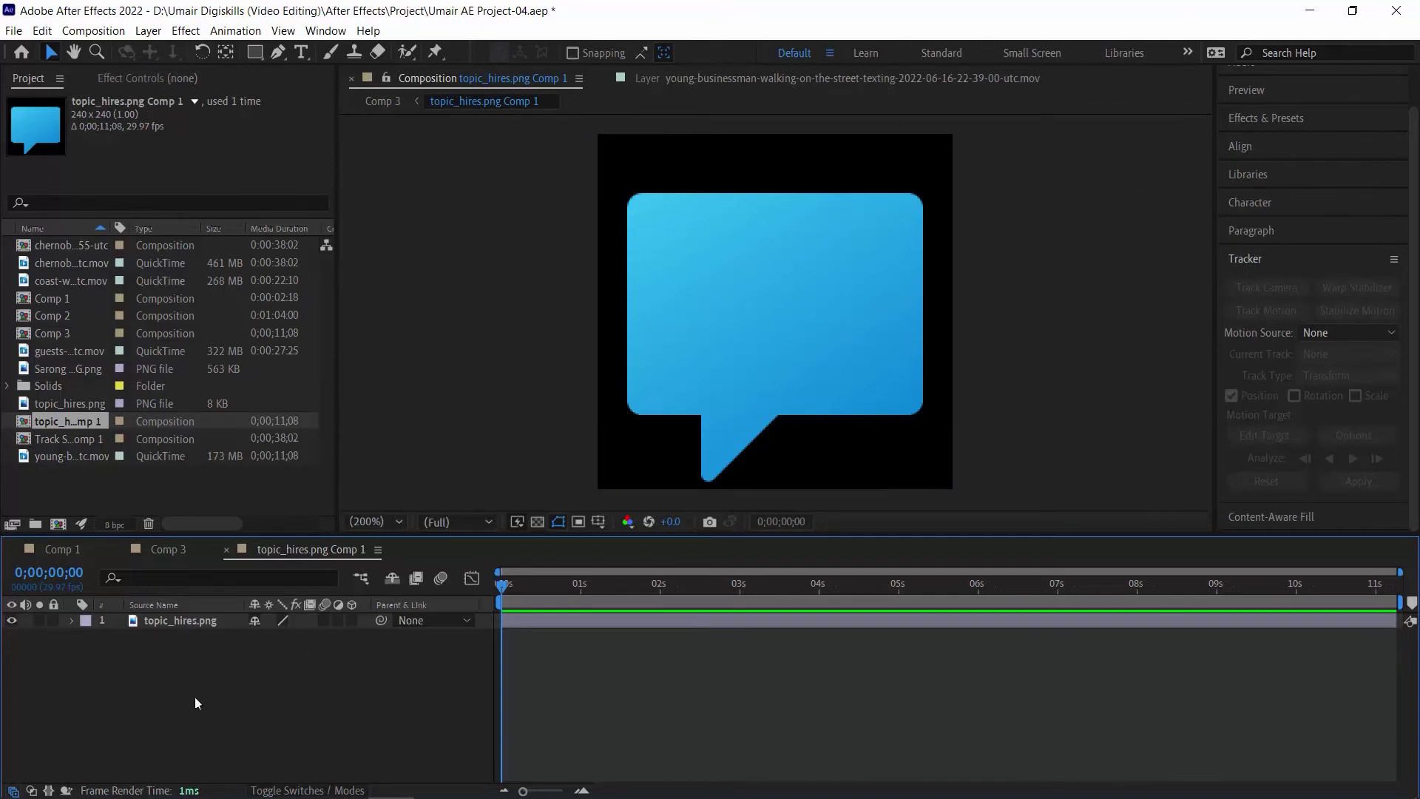
click(150, 681)
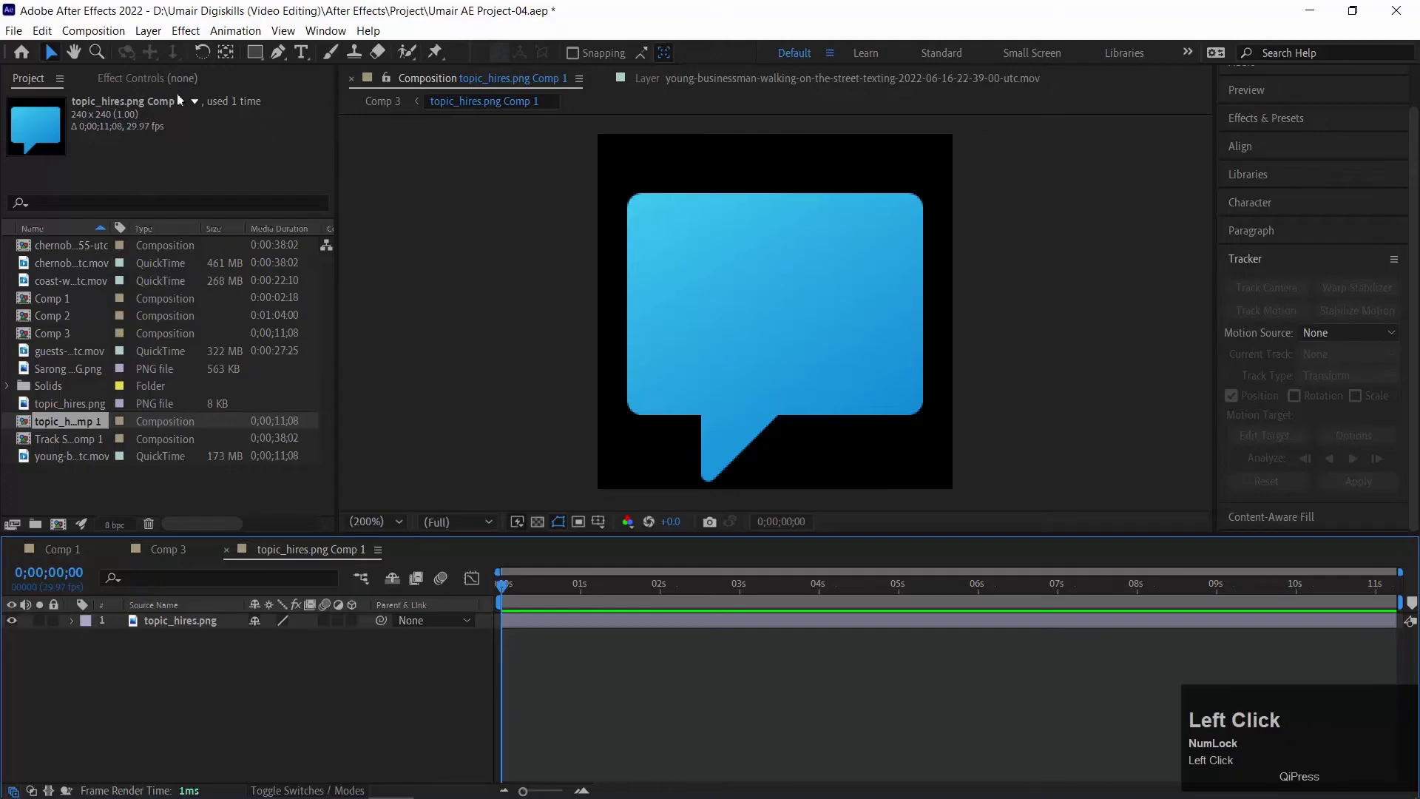
click(301, 53)
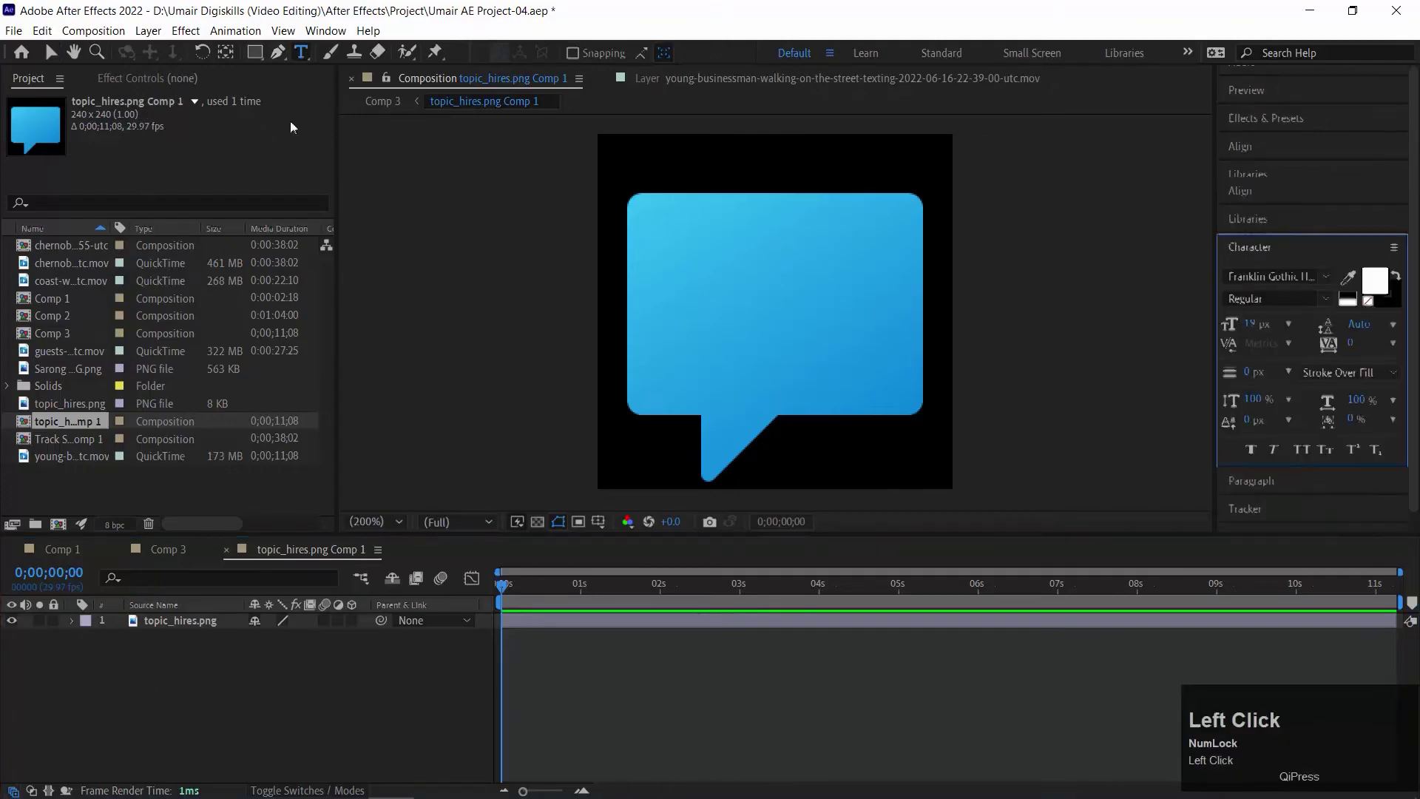
click(691, 261)
text(Hi)
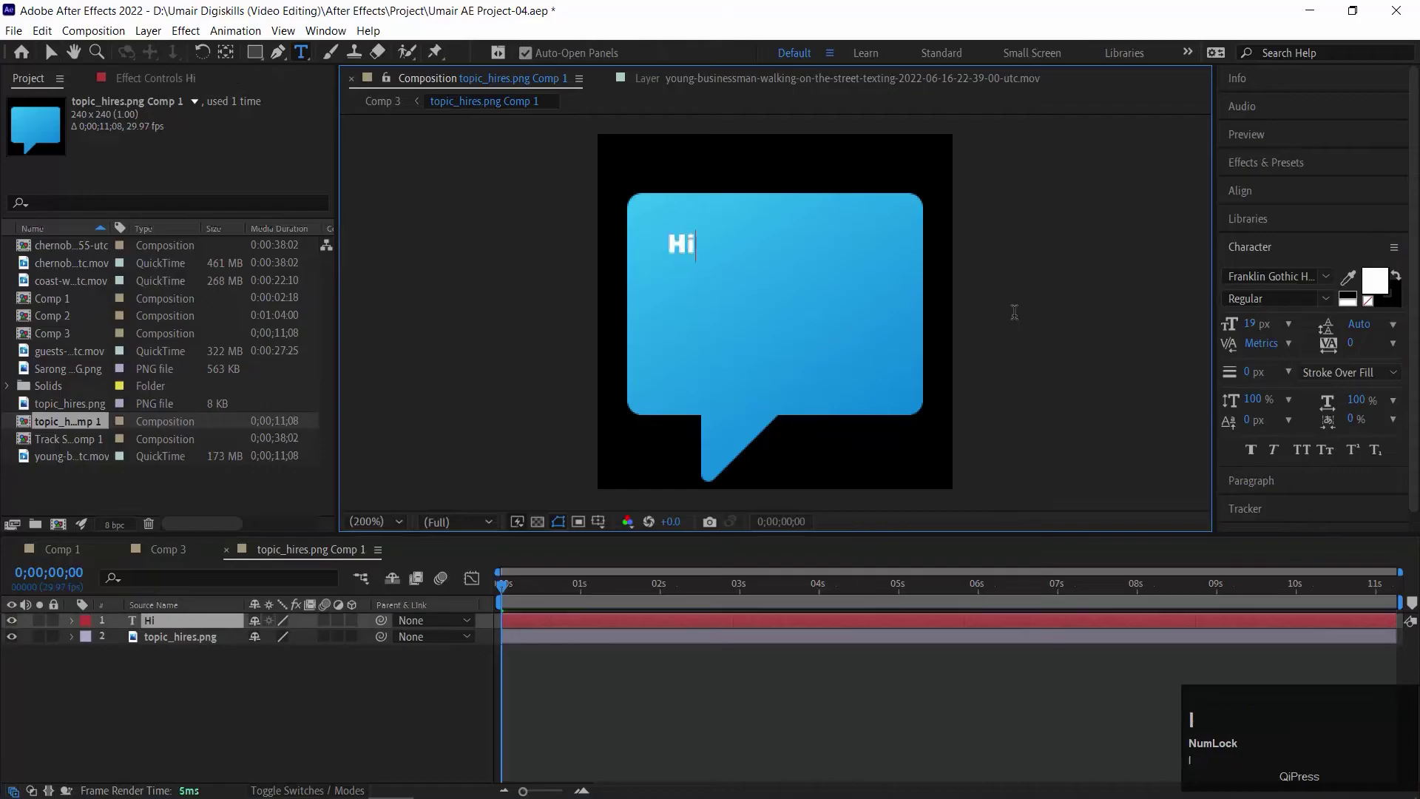
text(... I )
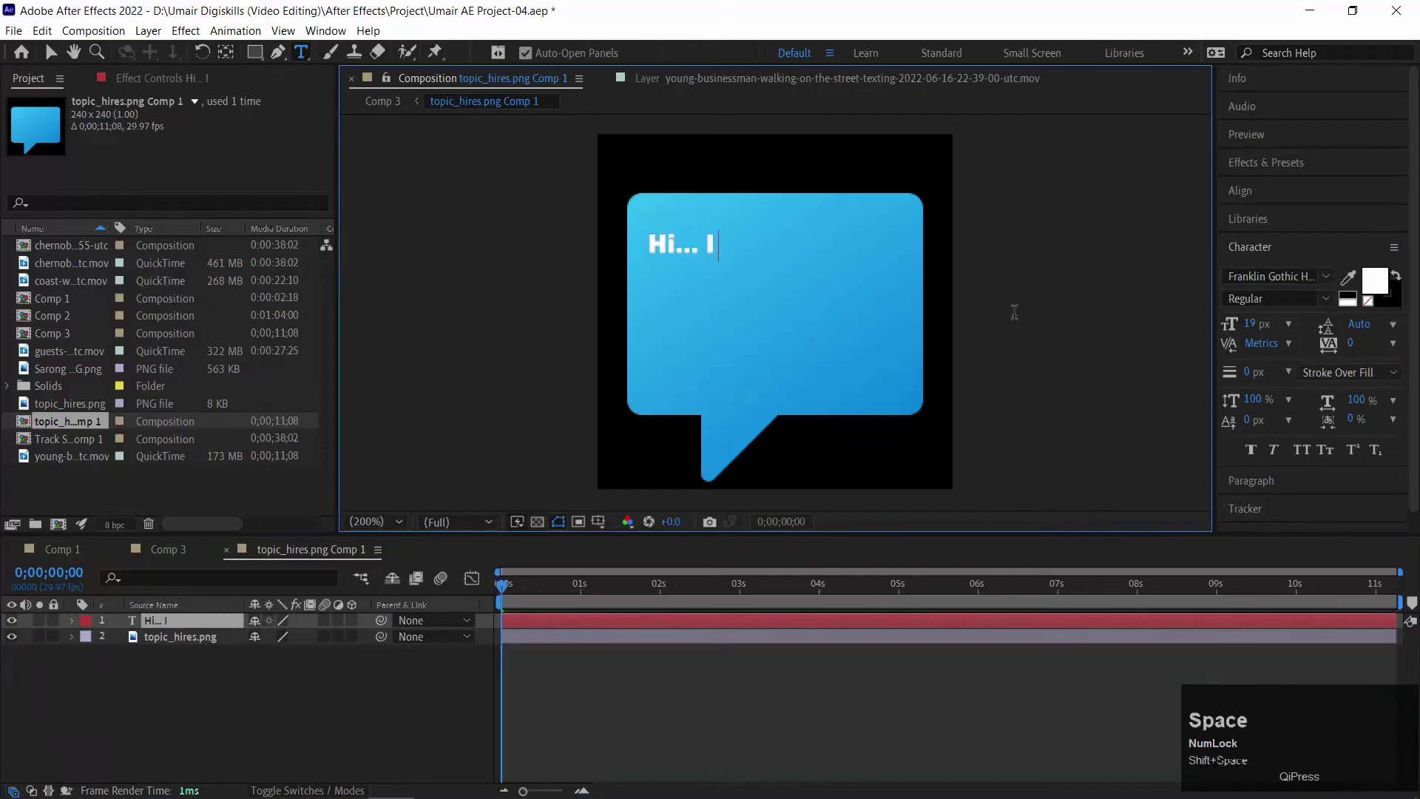
text(will be late)
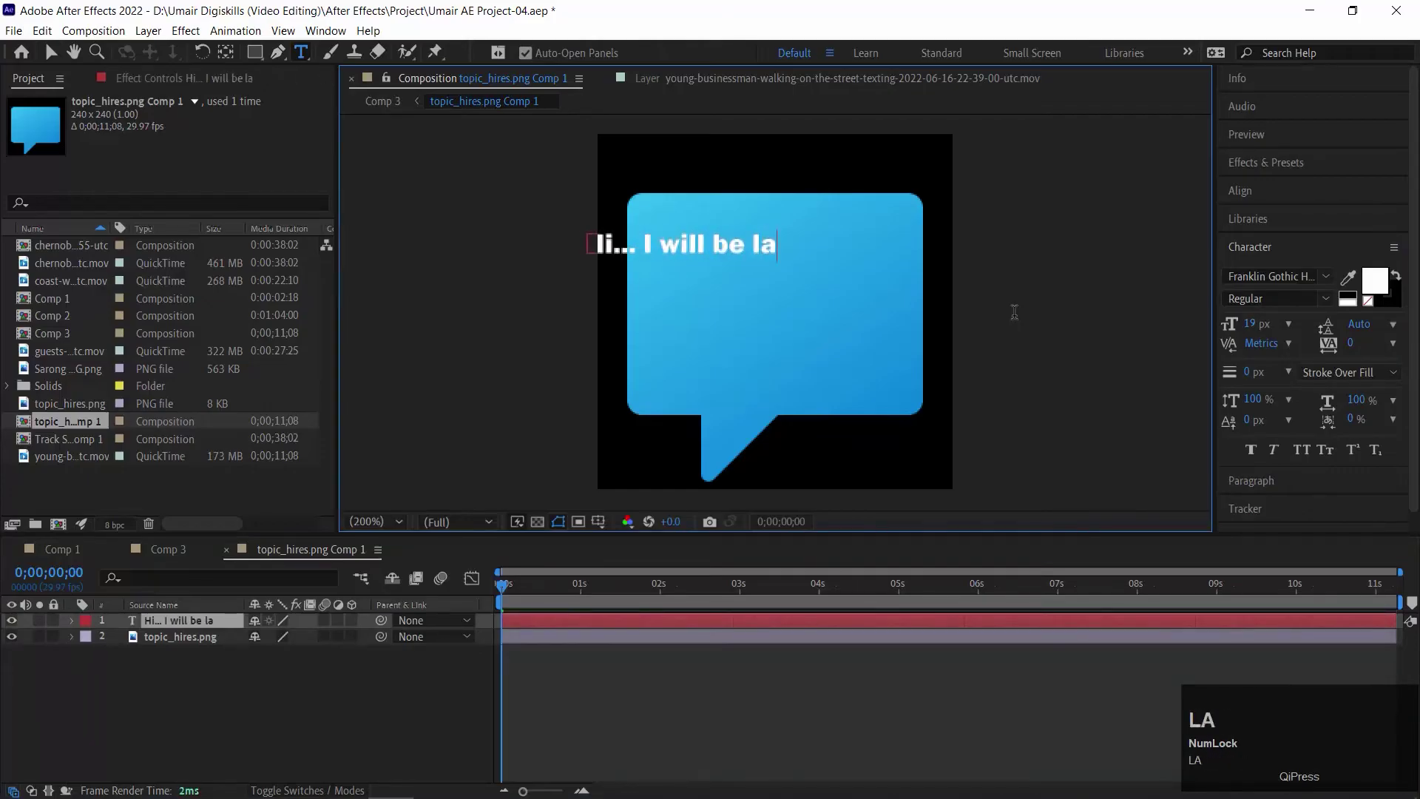
- Move the text inside the speech bubble and set its font size to 25 px
click(50, 52)
drag(748, 250, 825, 262)
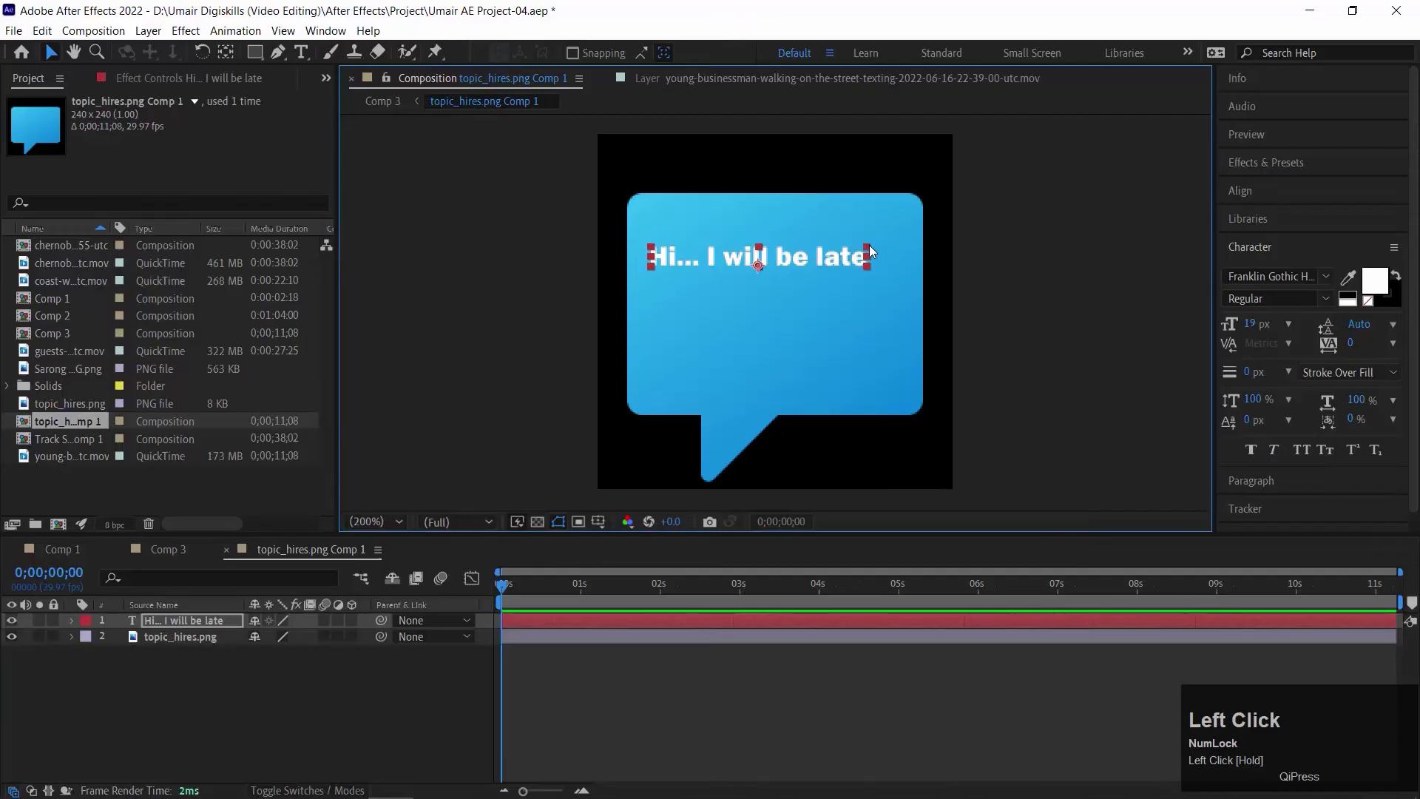
drag(1251, 325, 1262, 324)
- Break the text after "Hi..." so that "I will be late" sits on a second line
double_click(698, 255)
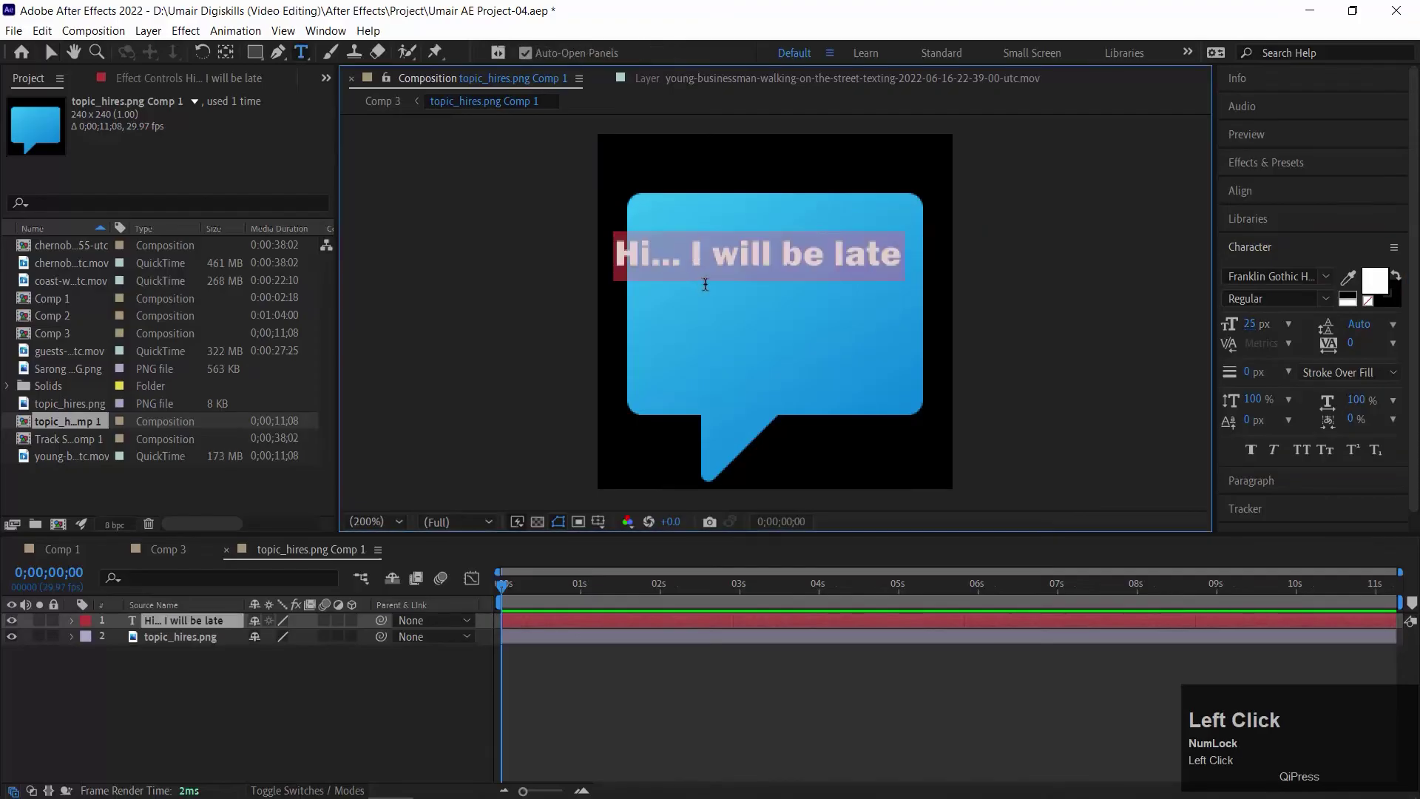
click(694, 256)
key(Return)
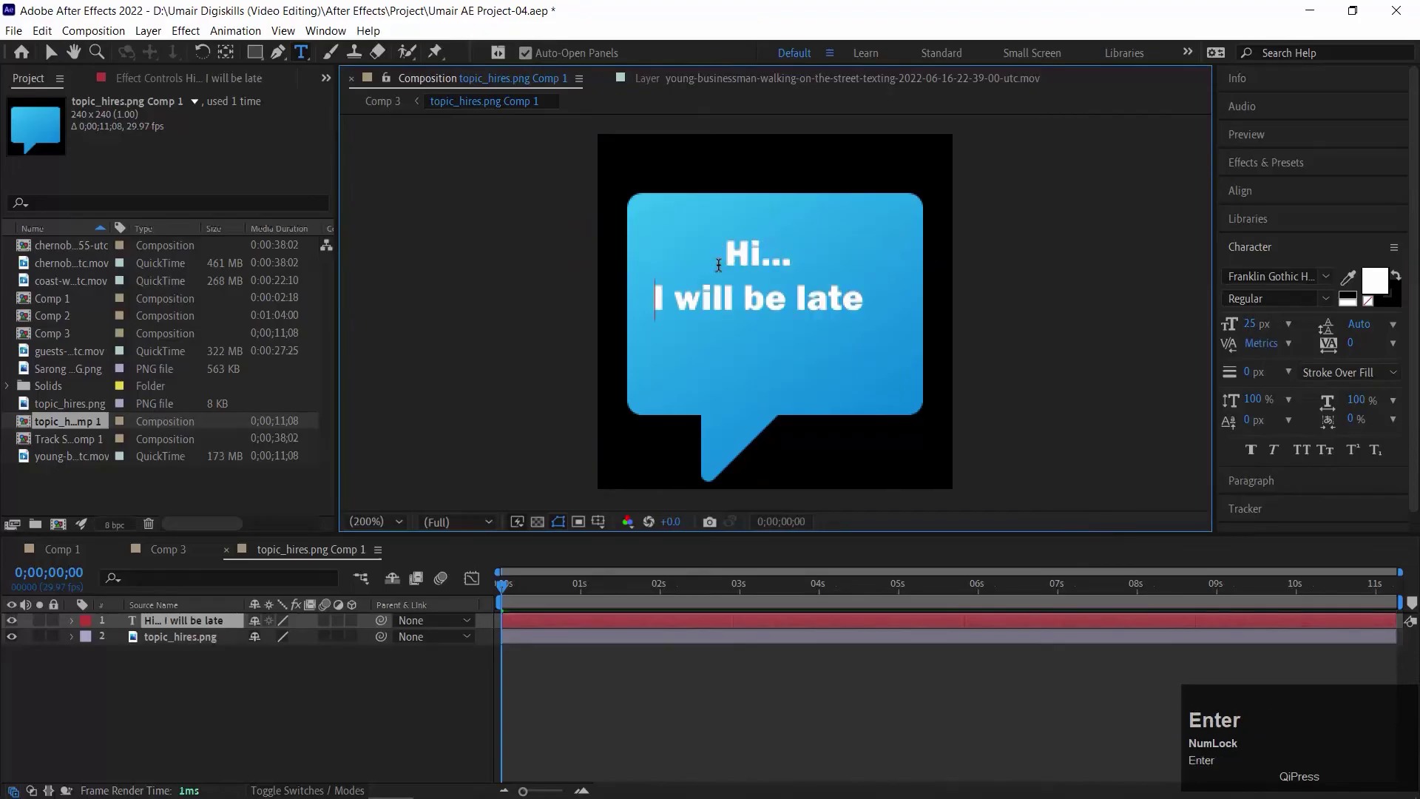
- Left-align both text lines and reposition them in the upper-left part of the speech bubble
key(ctrl+a)
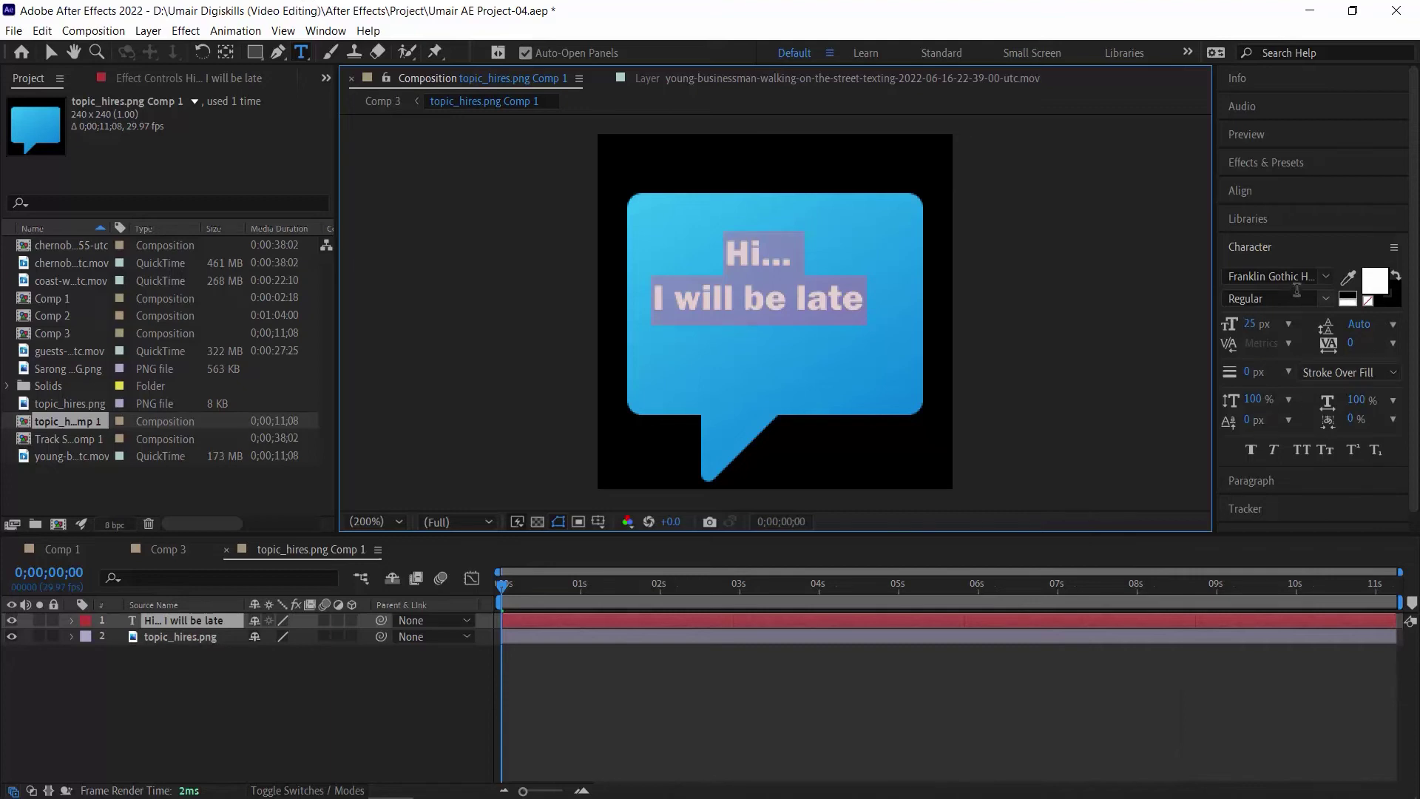
click(1252, 481)
click(1233, 302)
click(50, 52)
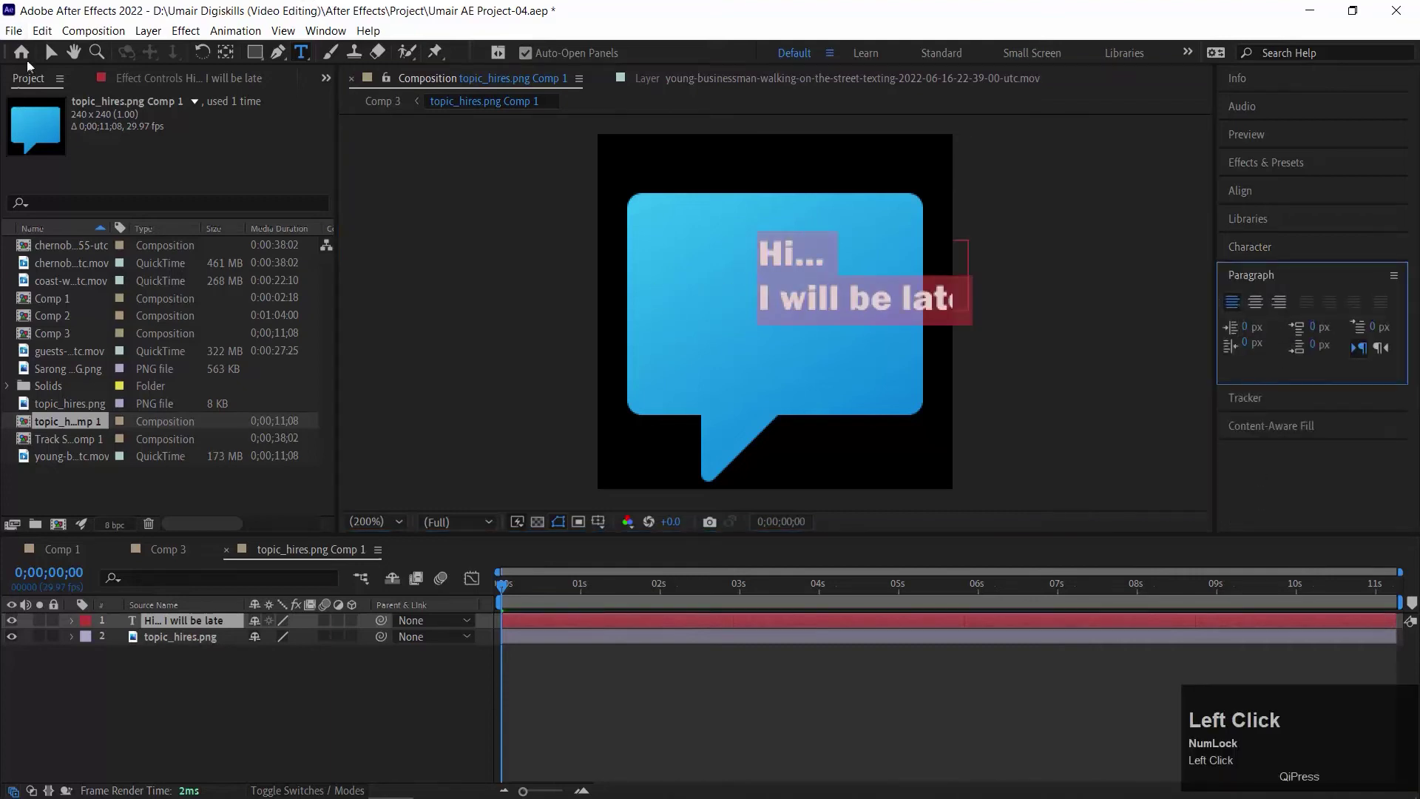
drag(896, 300, 792, 287)
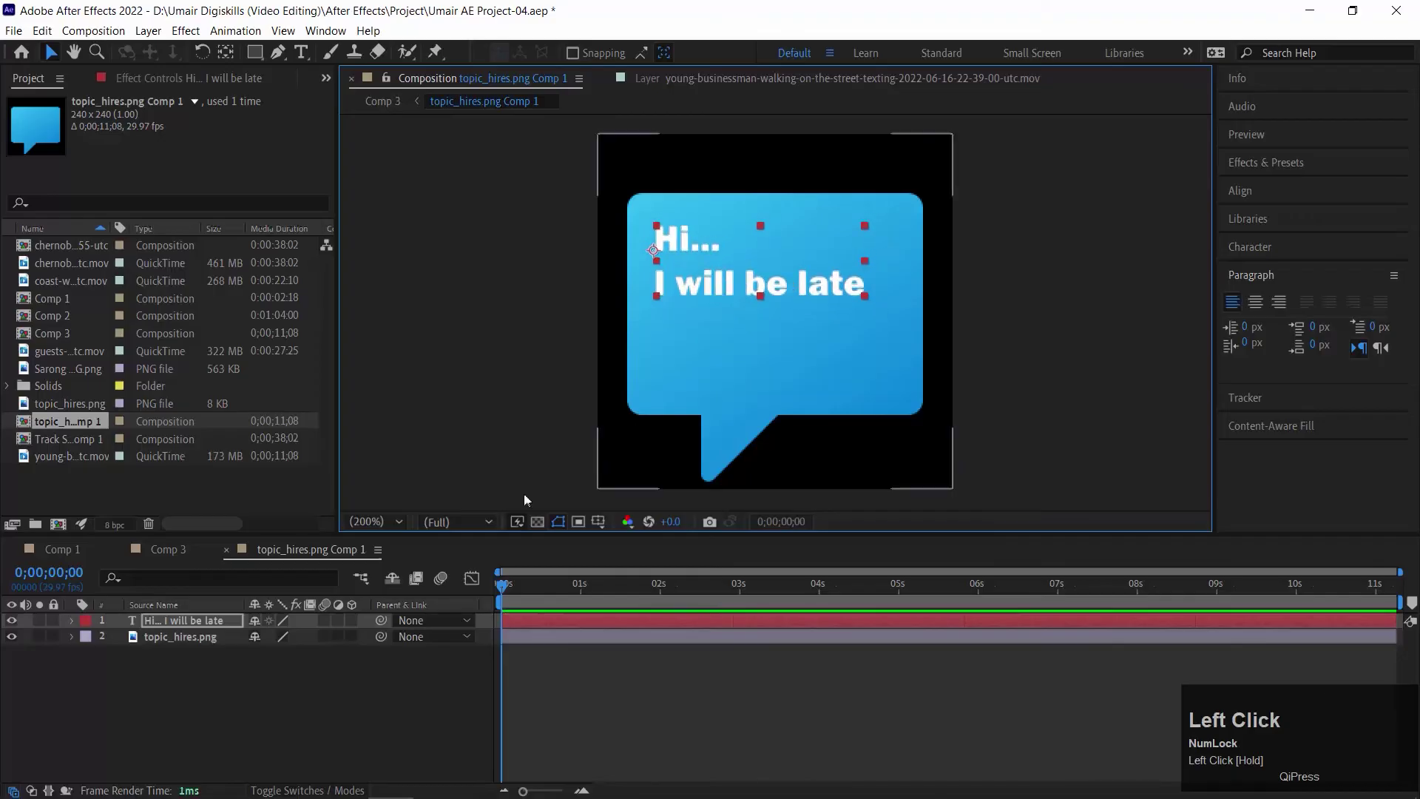
- Return to Comp 3 and preview the tracked speech bubble with its message text
click(164, 549)
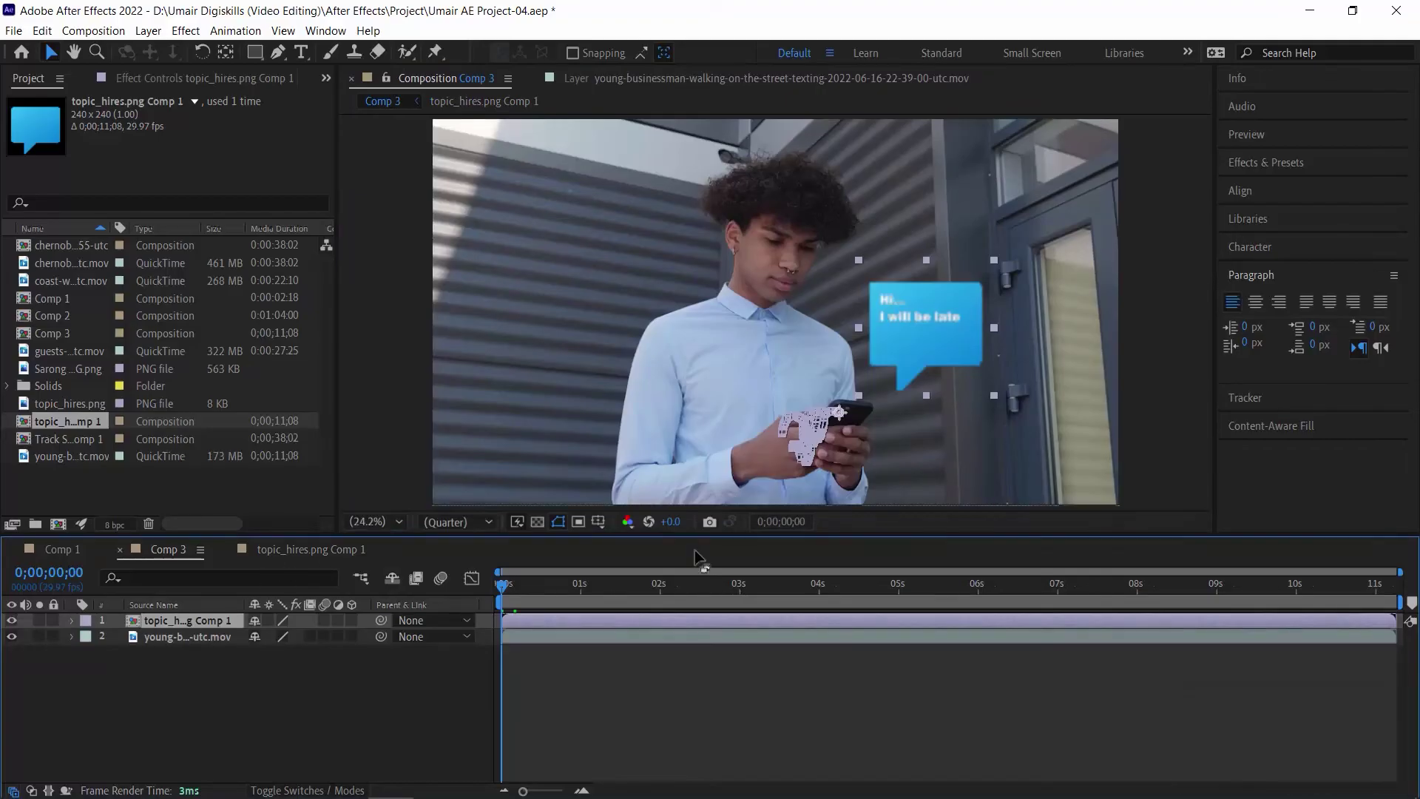
key(space)
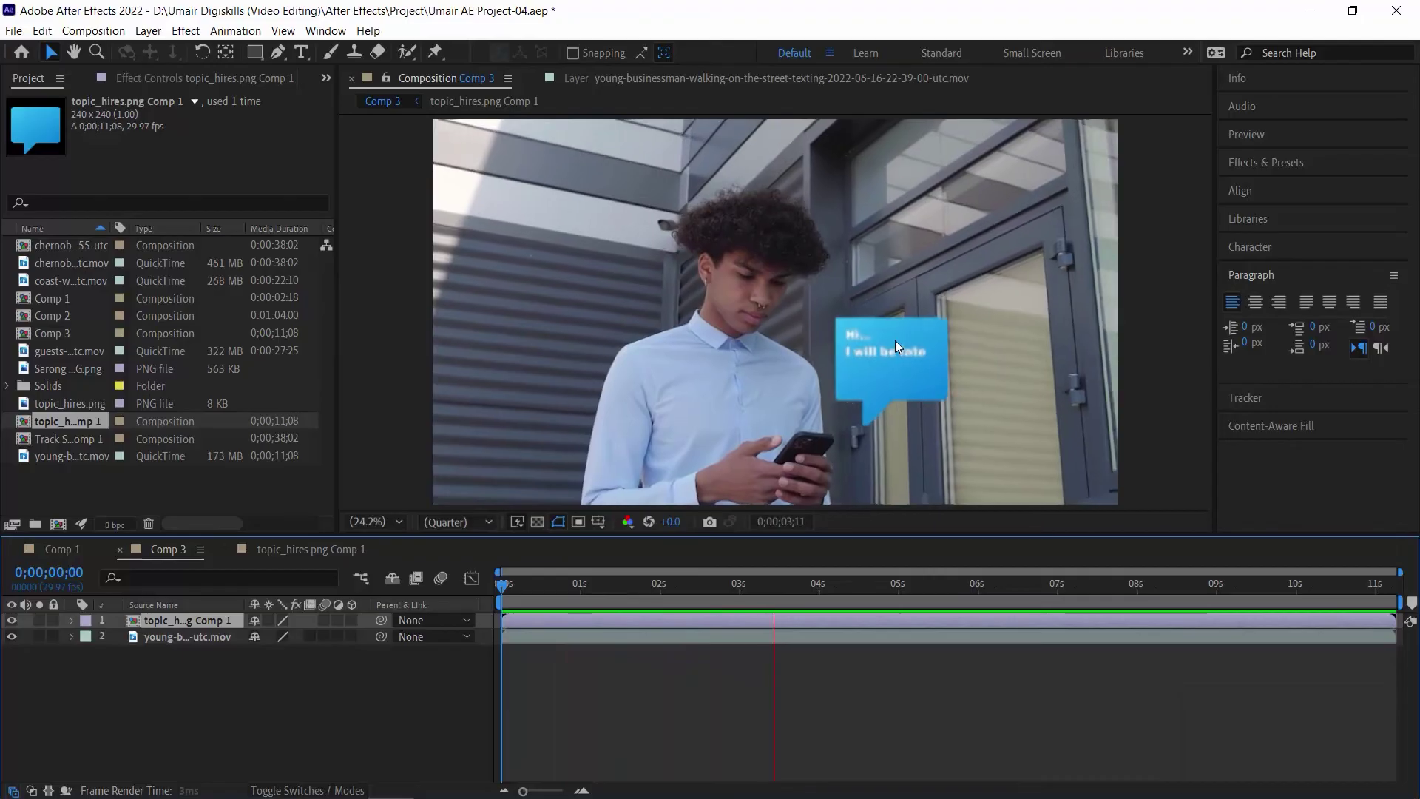
- Play further through Comp 3 to check how the speech bubble follows the phone
key(space)
key(space)
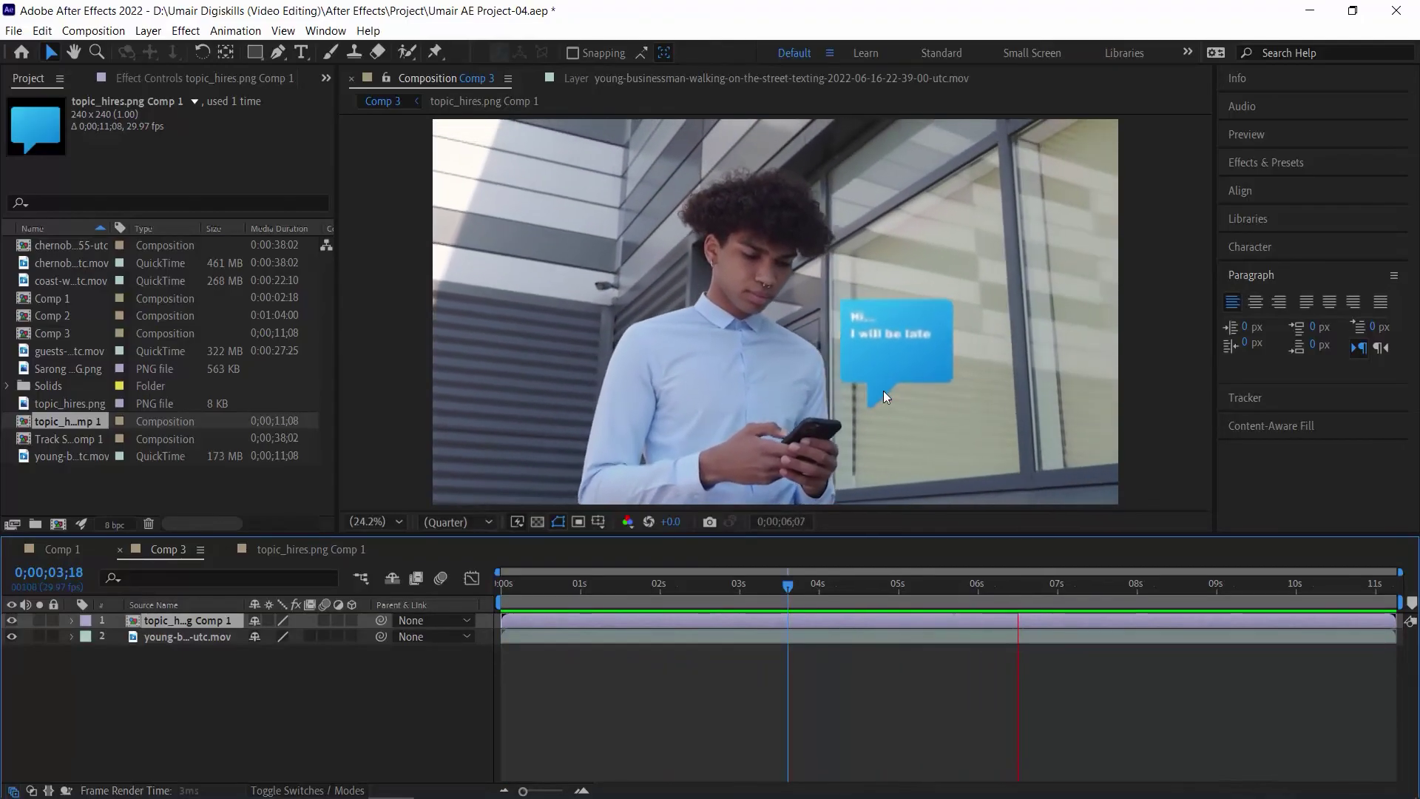
key(space)
- Apply the Typewriter animation preset to the message text in topic_hires.png Comp 1 and preview it there
click(285, 554)
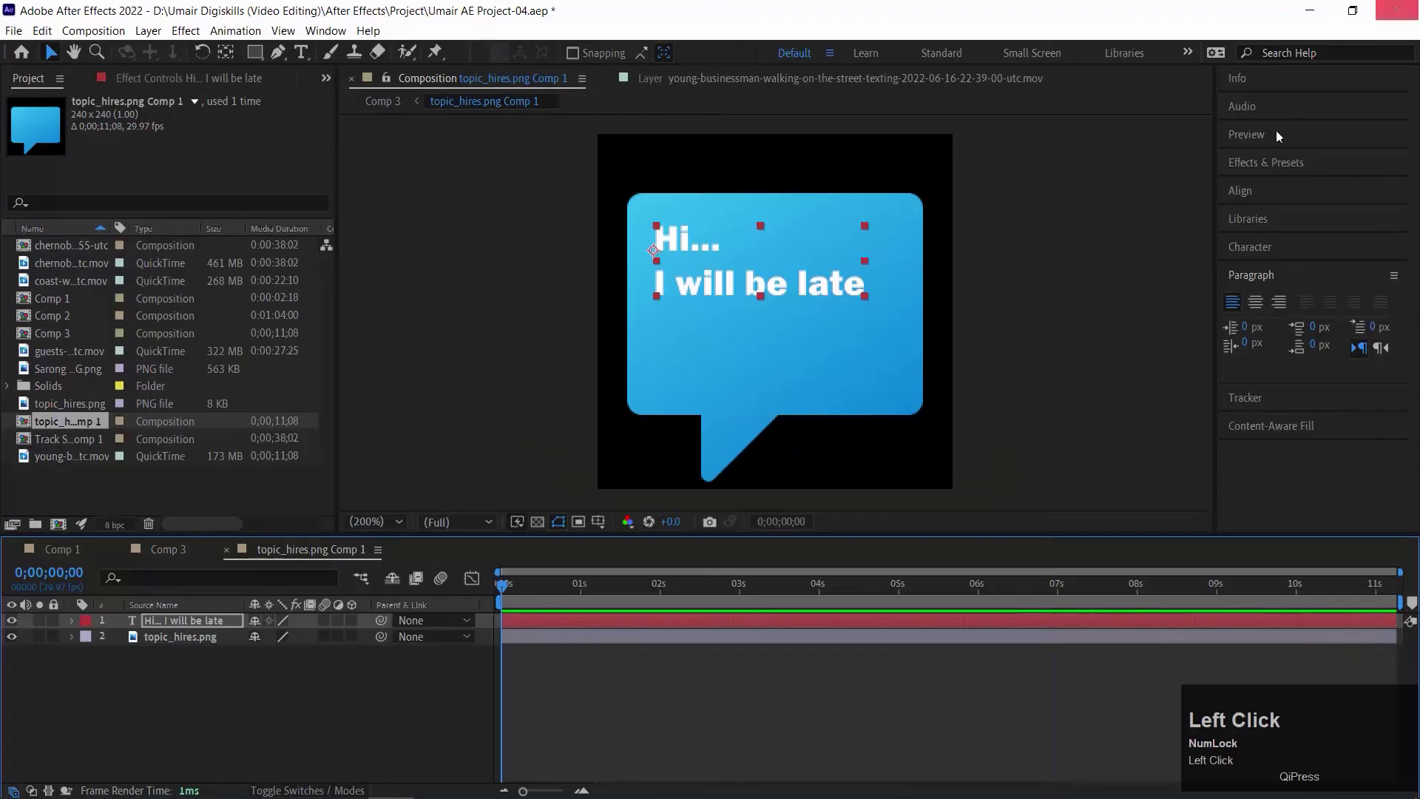
click(1296, 165)
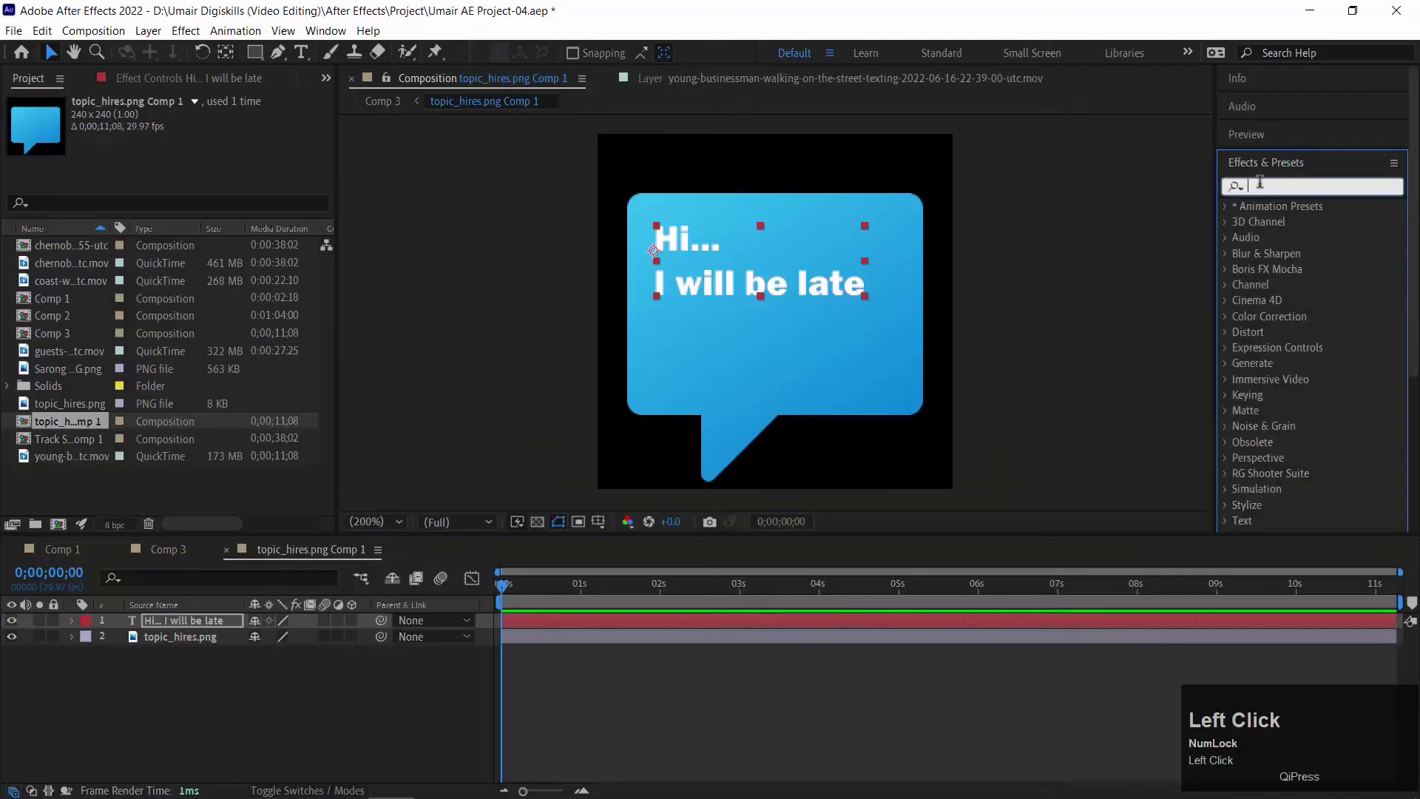
text(type)
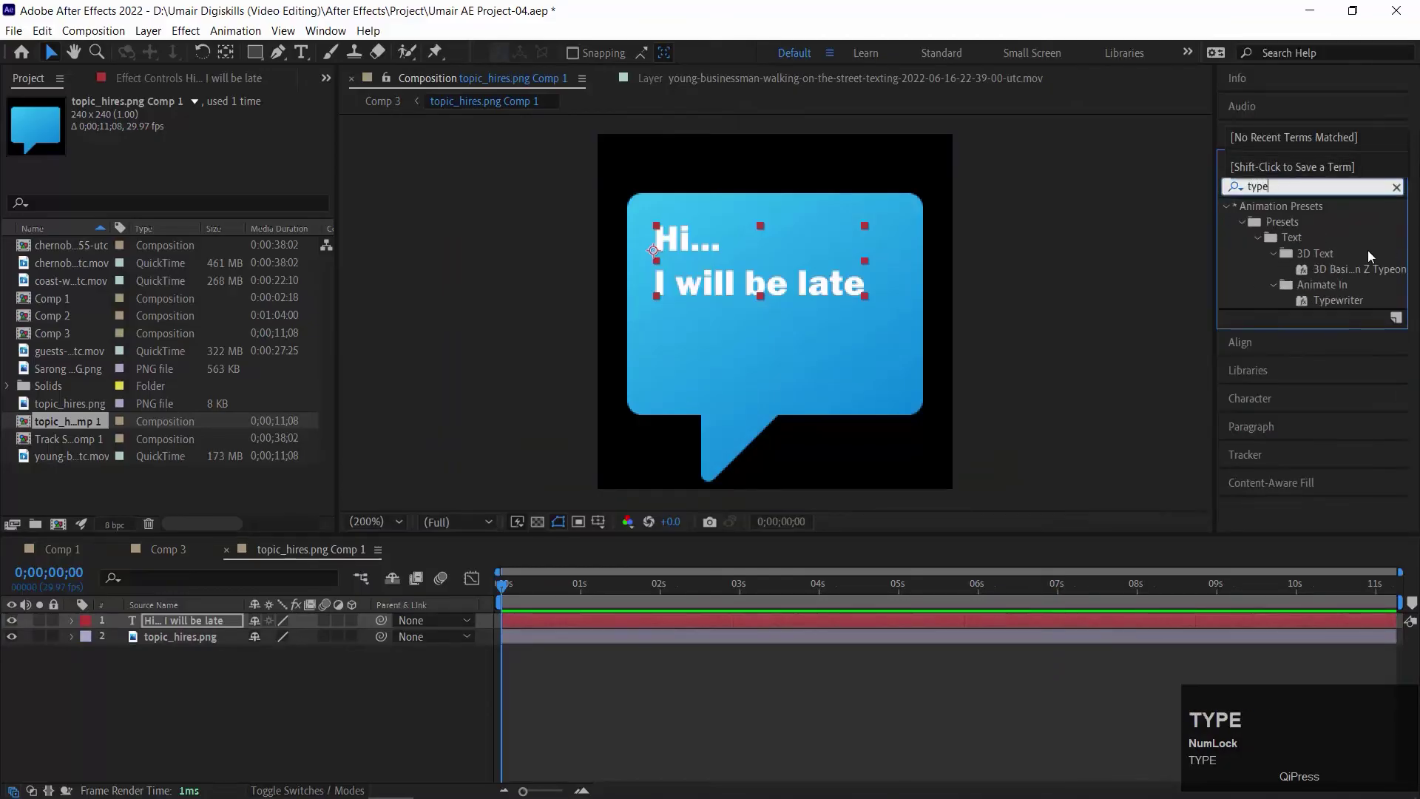
scroll(1357, 296, down, 1)
double_click(1338, 299)
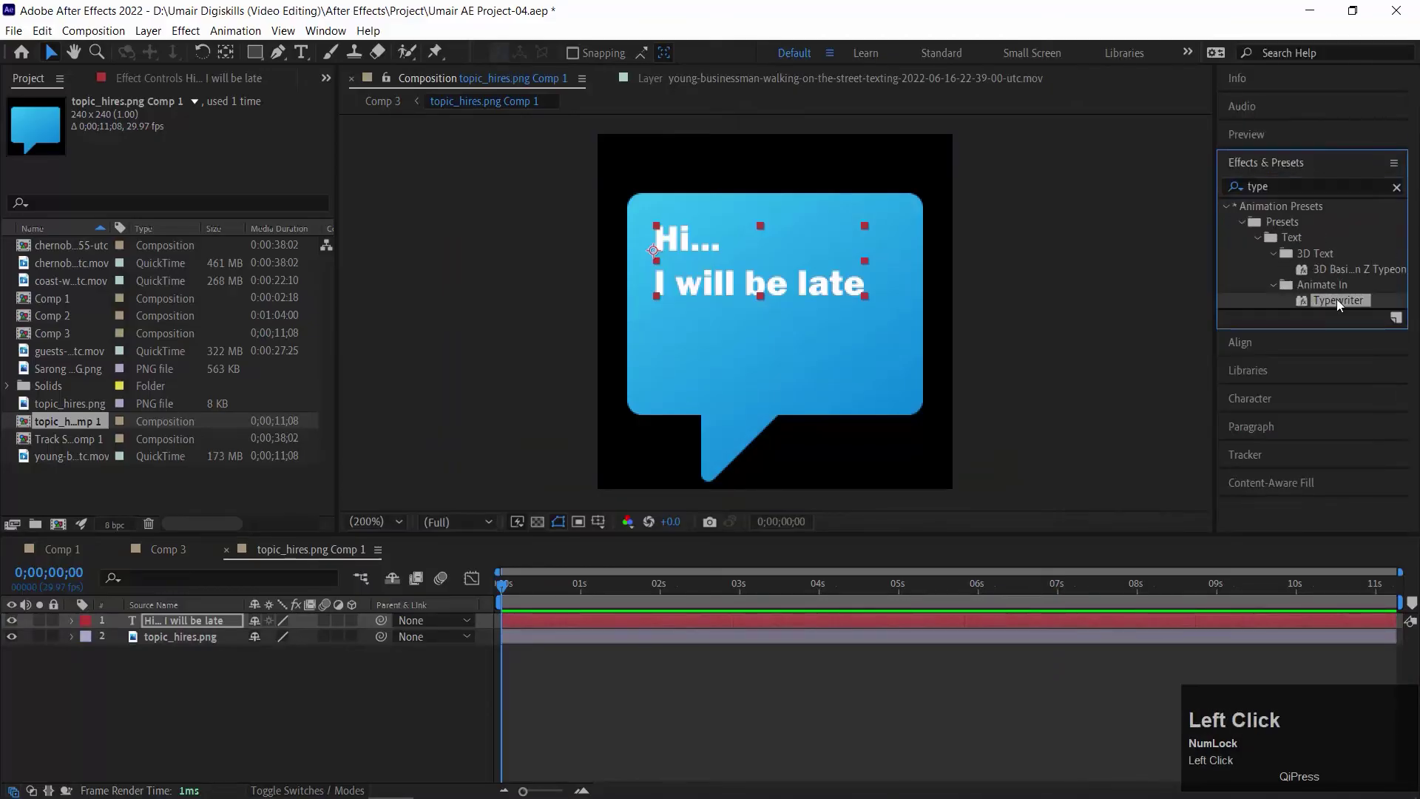
key(space)
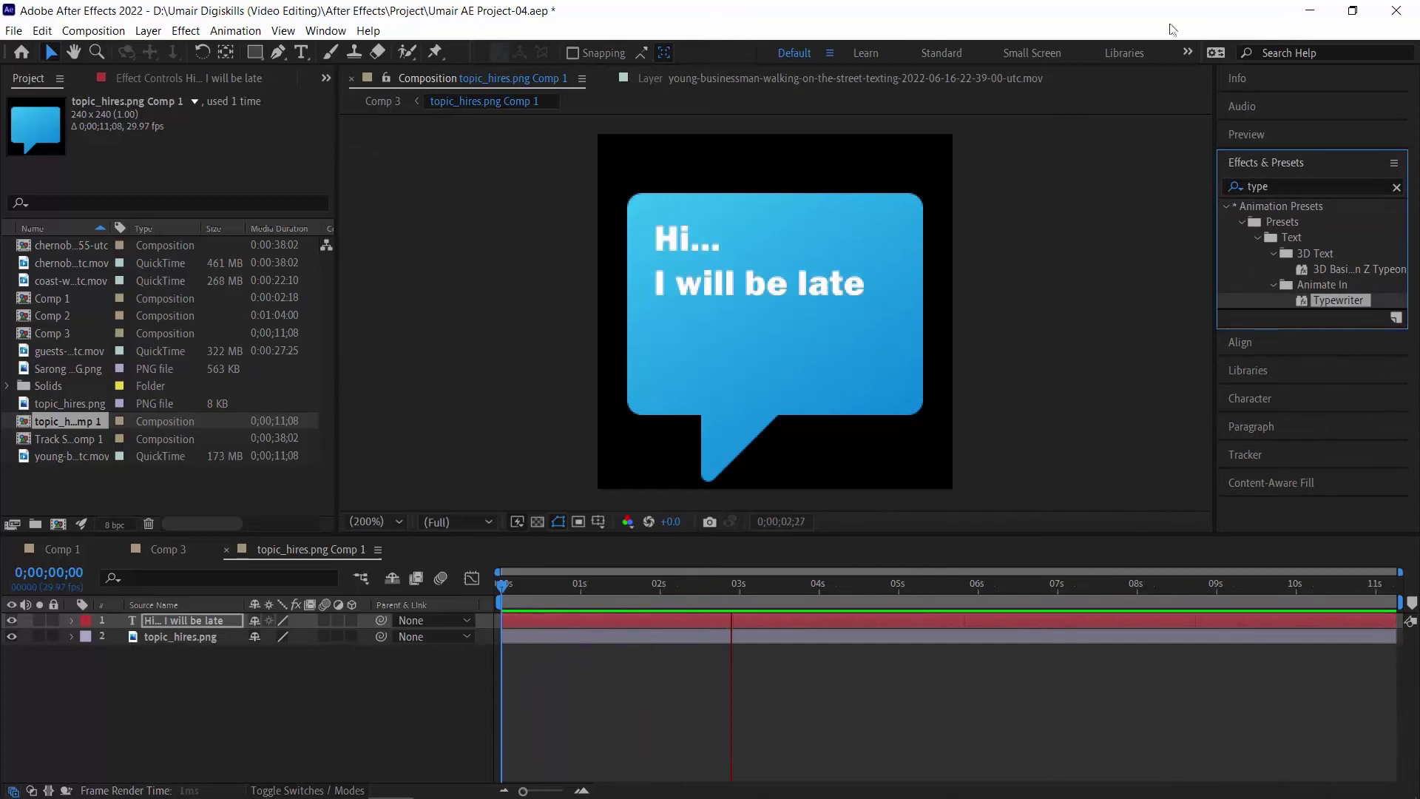
key(space)
- Go back to Comp 3 and preview the typewriter text on the tracked bubble from the first frame
click(158, 548)
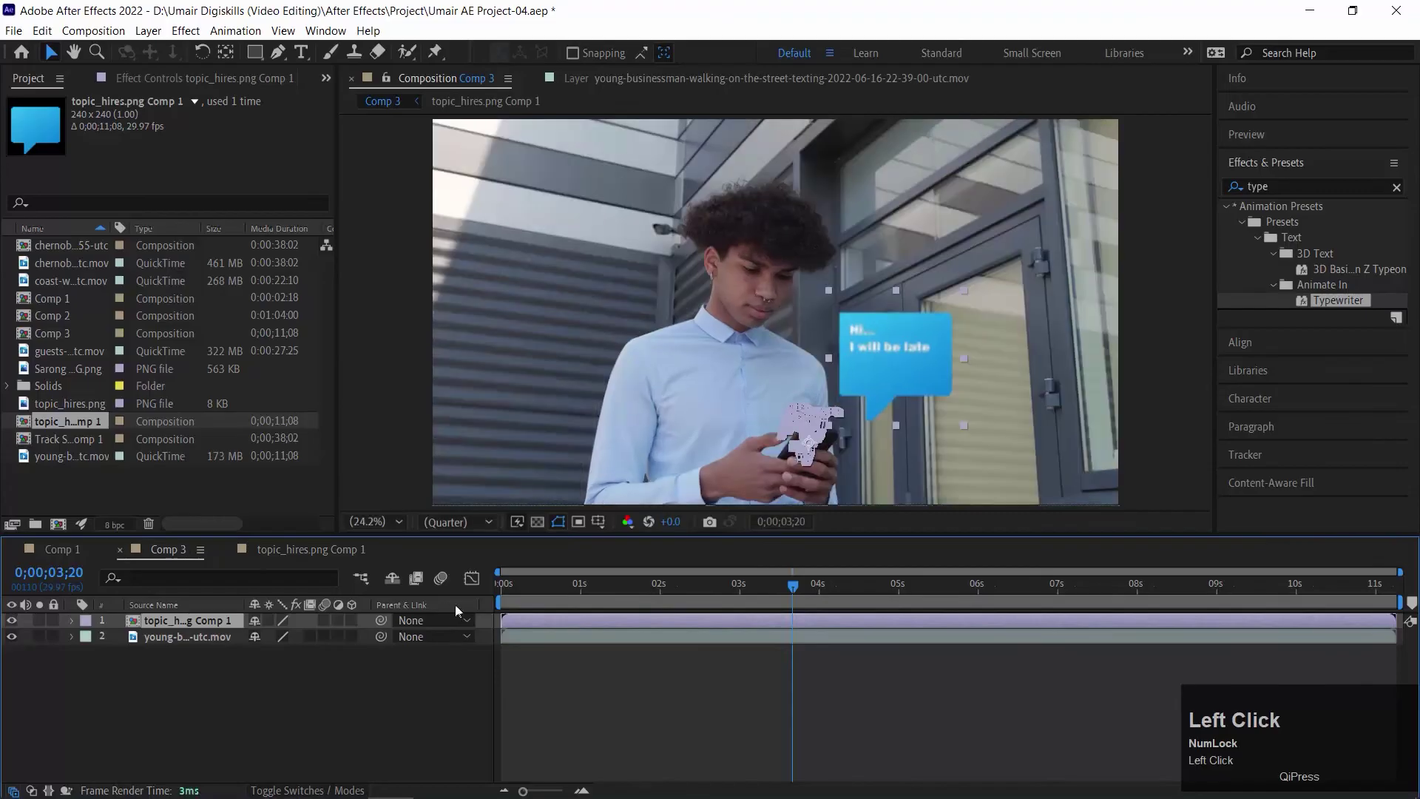
drag(534, 584, 234, 588)
key(space)
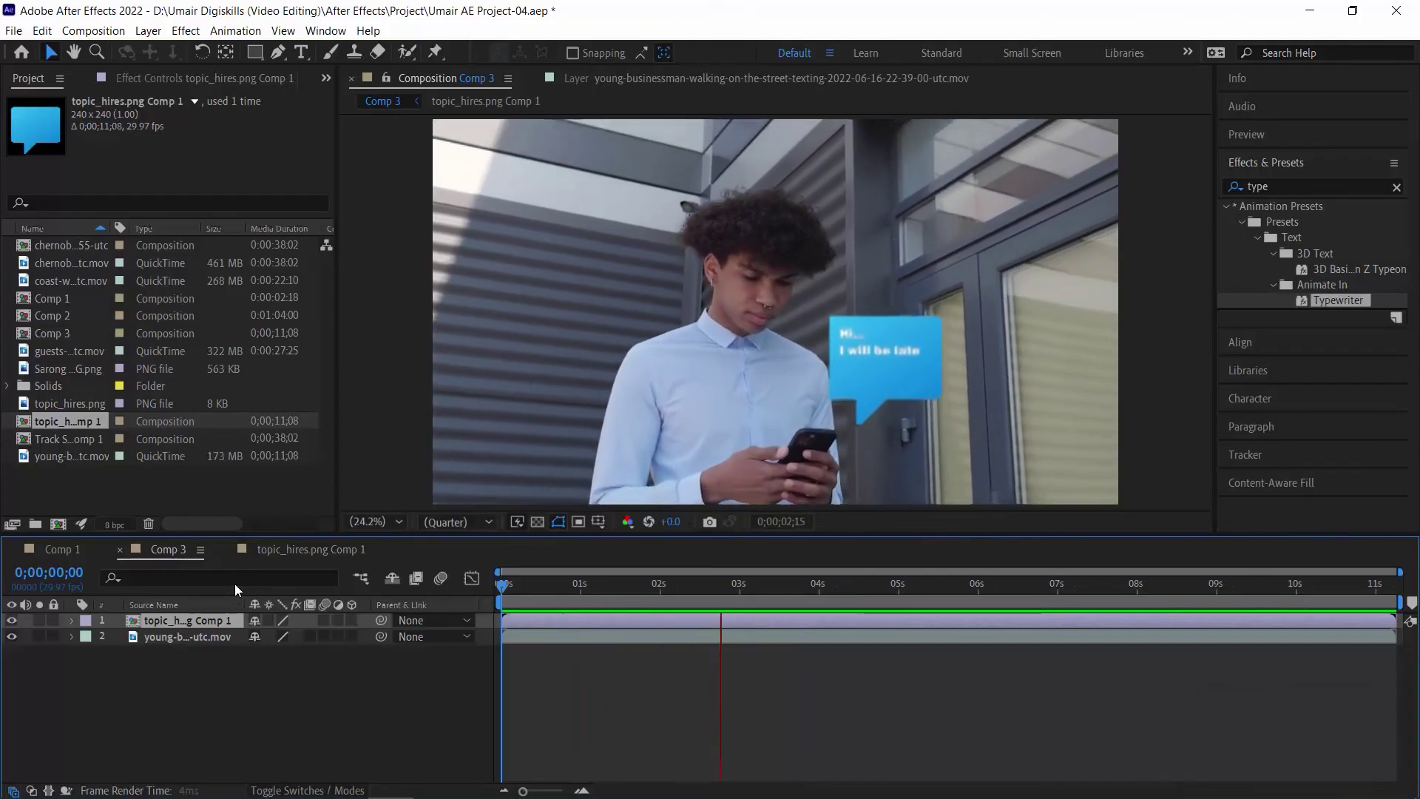
key(space)
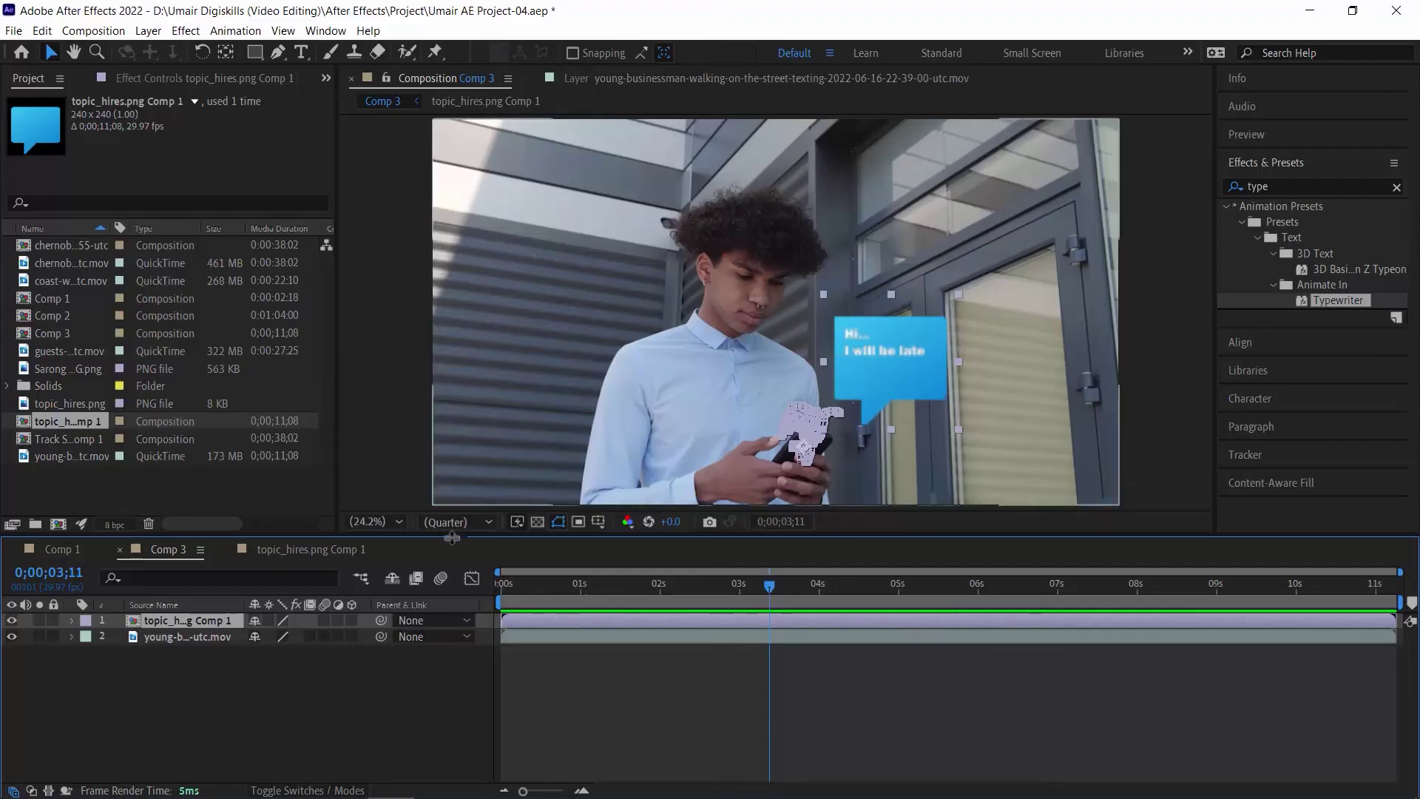
- Reveal the speech bubble layer's Scale at the first frame and add a second Scale keyframe at 0;00;00;05, keeping 315%
drag(571, 582, 318, 593)
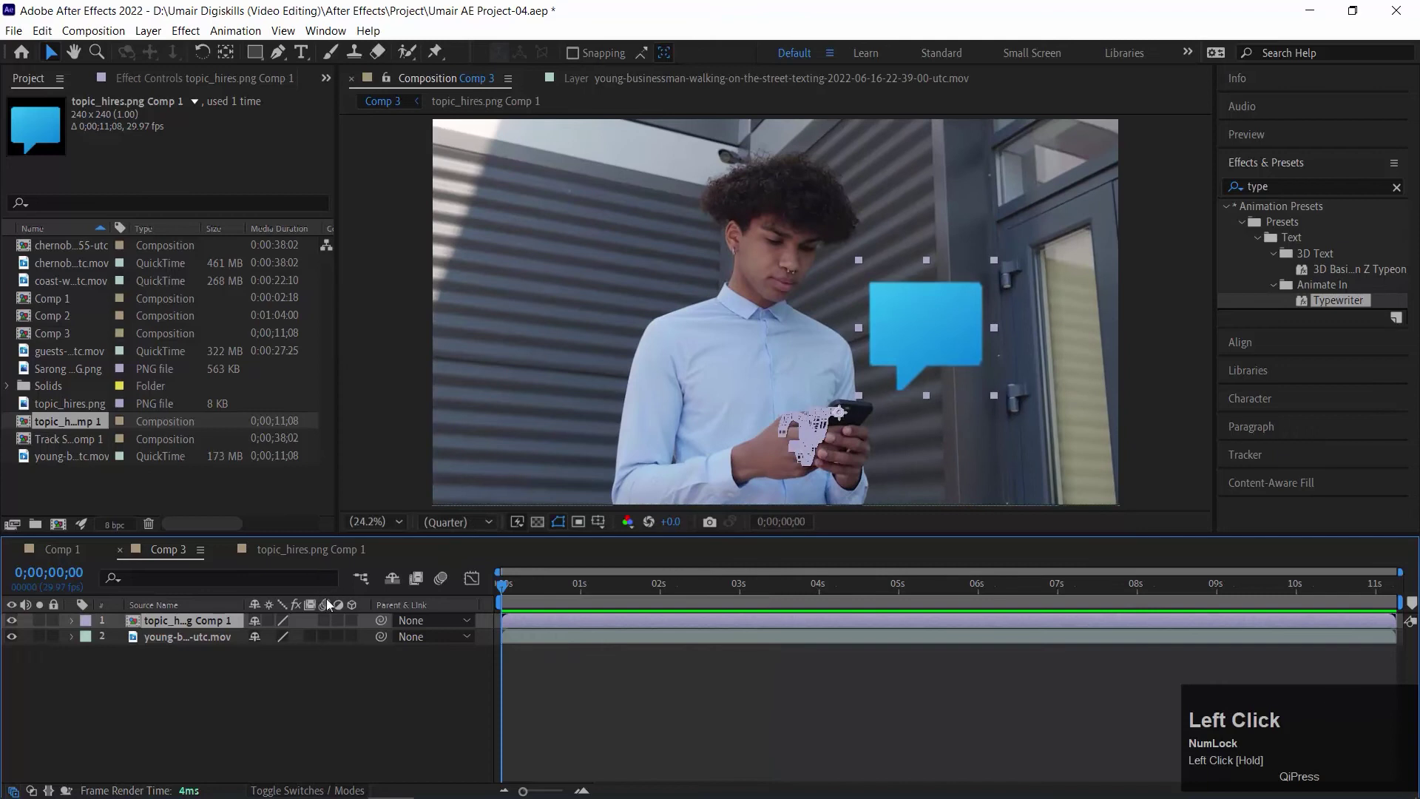
click(71, 620)
key(s)
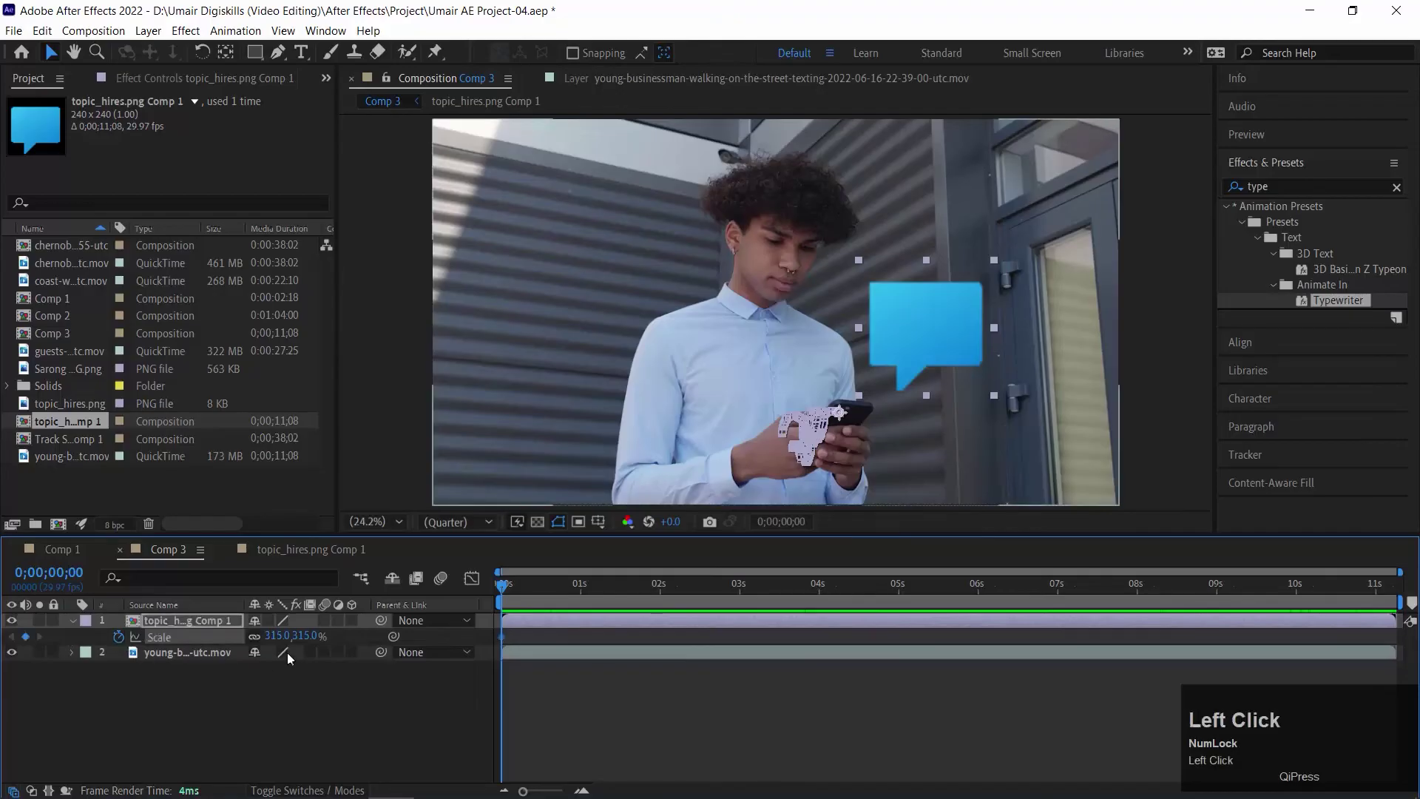
key(ctrl+Right)
key(ctrl+Right)
key(ctrl+Right)
key(ctrl+Right)
key(ctrl+Right)
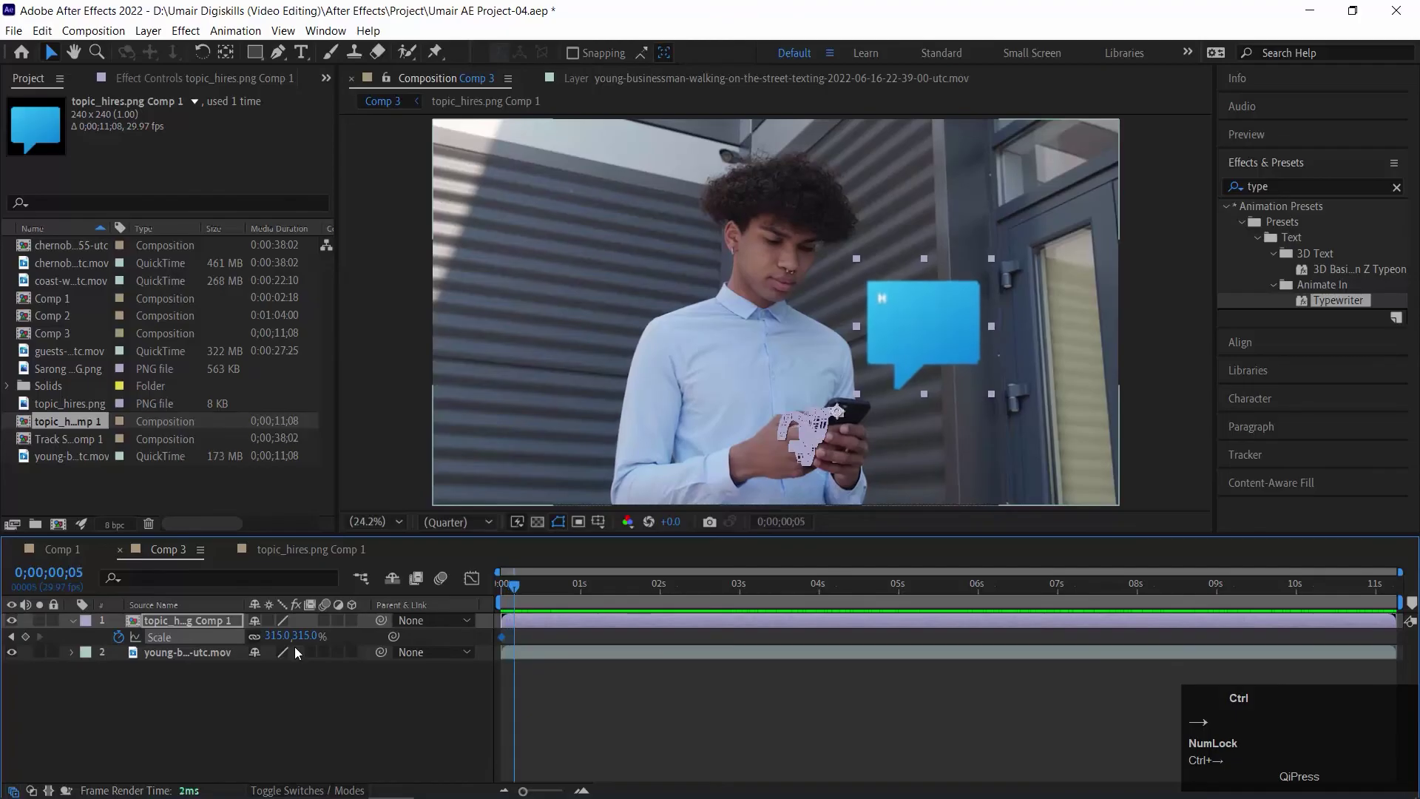
click(25, 637)
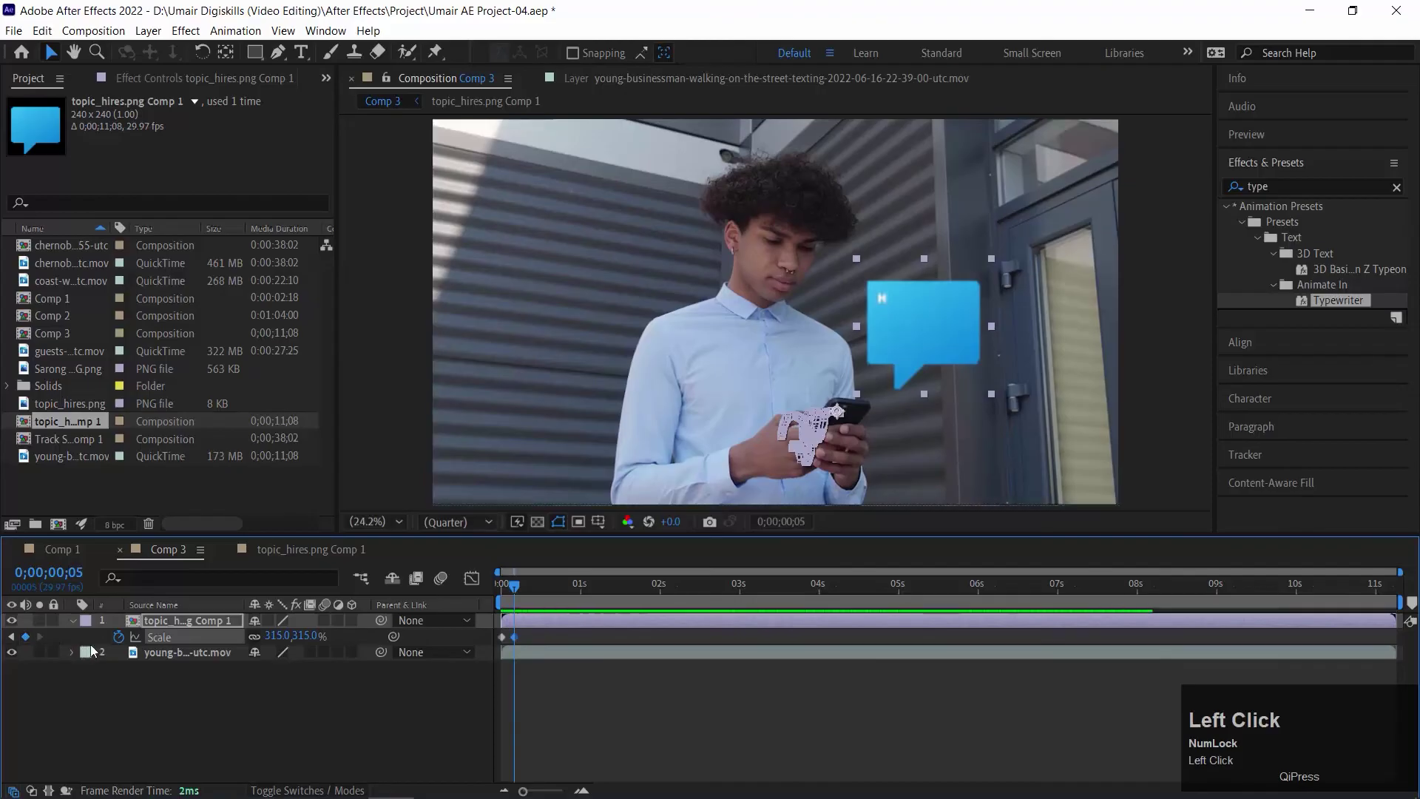
- Set the speech bubble's Scale to 0% at the first keyframe and preview the pop-up
click(12, 637)
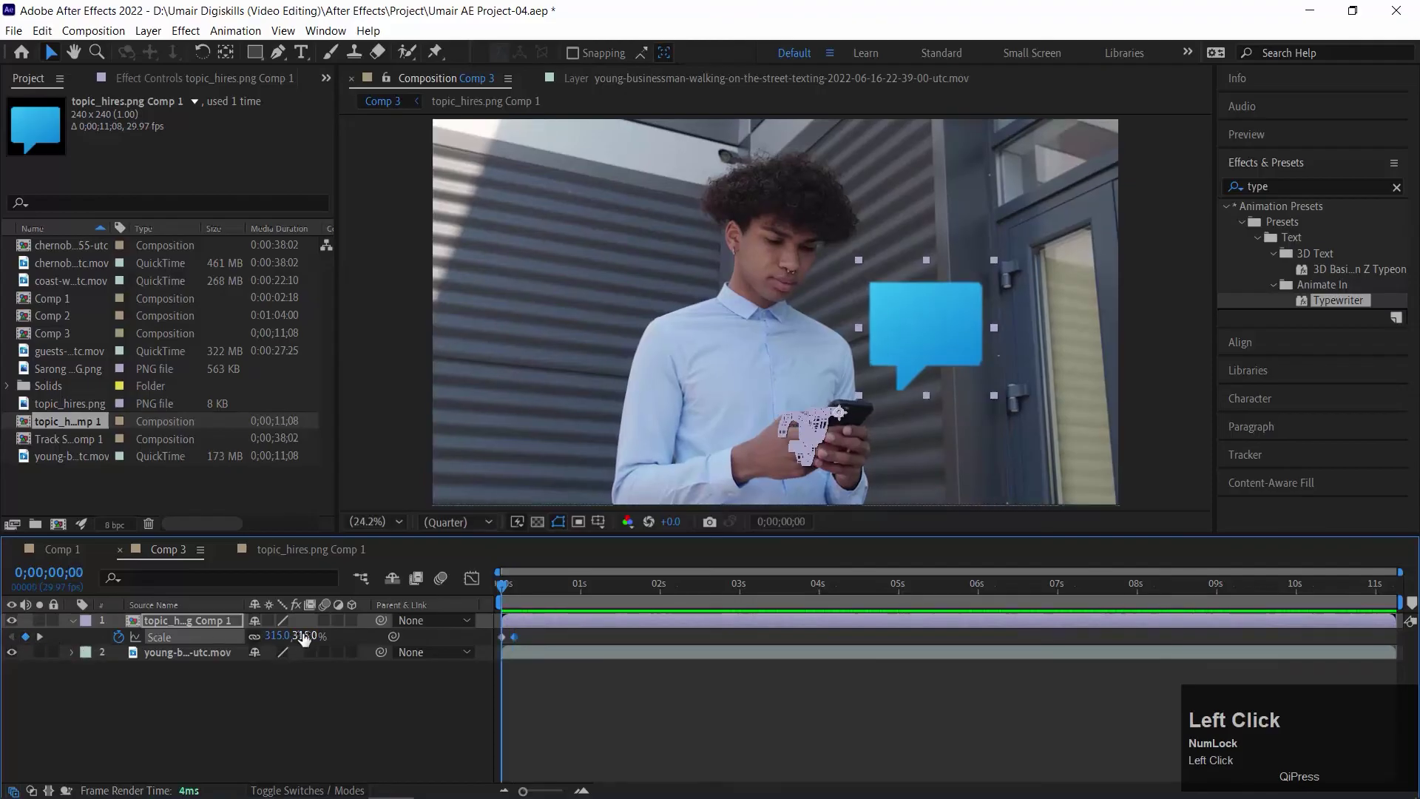
drag(303, 639, 219, 647)
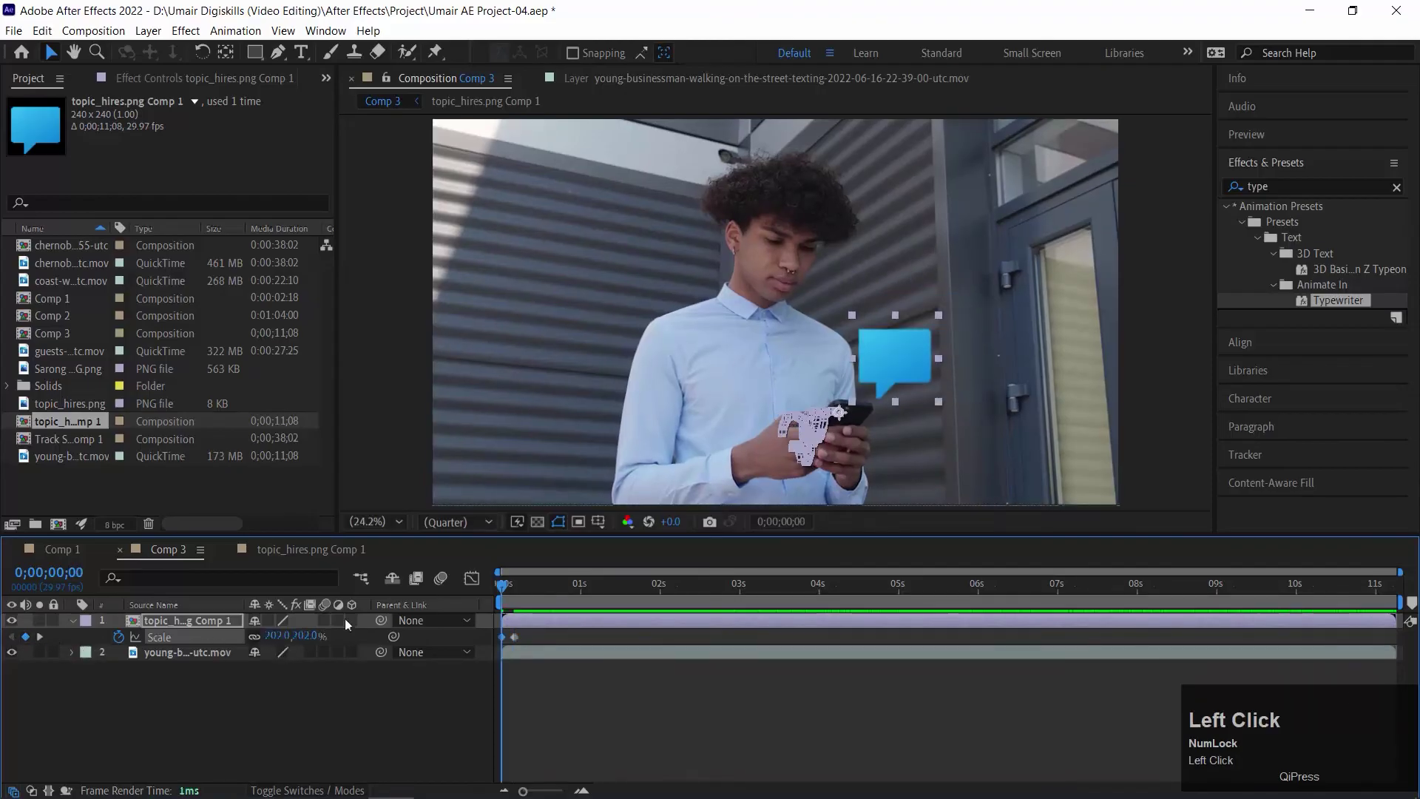
key(space)
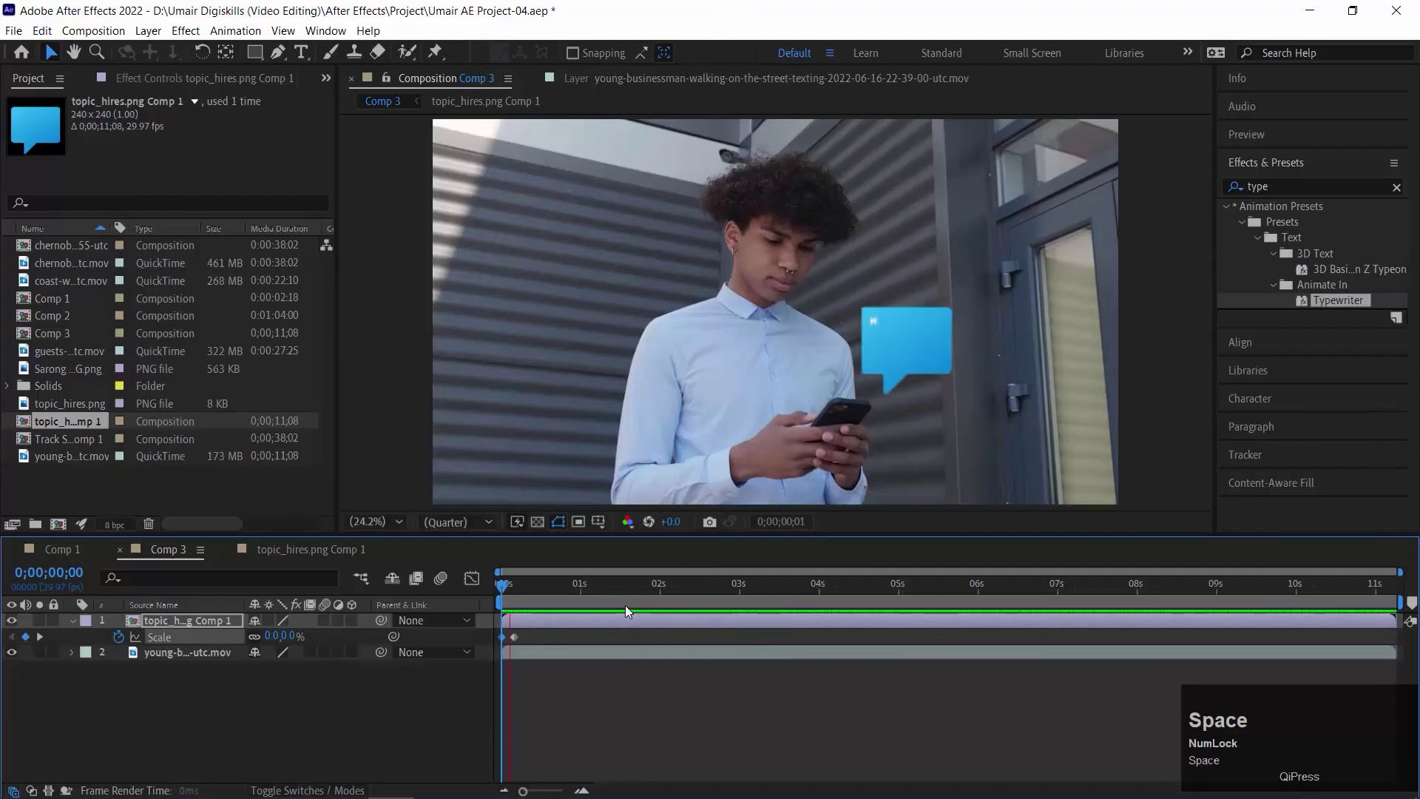
click(455, 592)
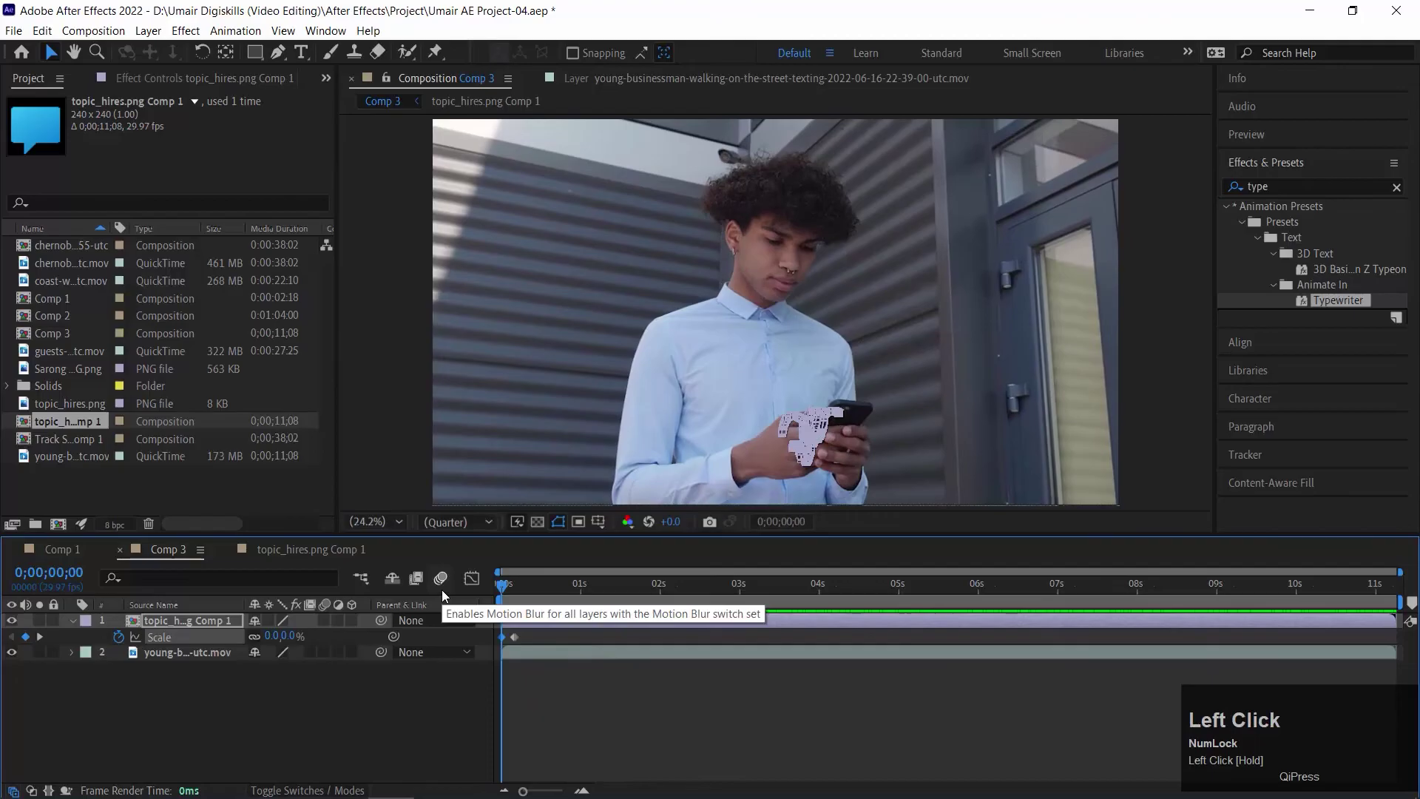
- Apply Easy Ease Out to both Scale keyframes of the speech bubble and play the result
key(semicolon)
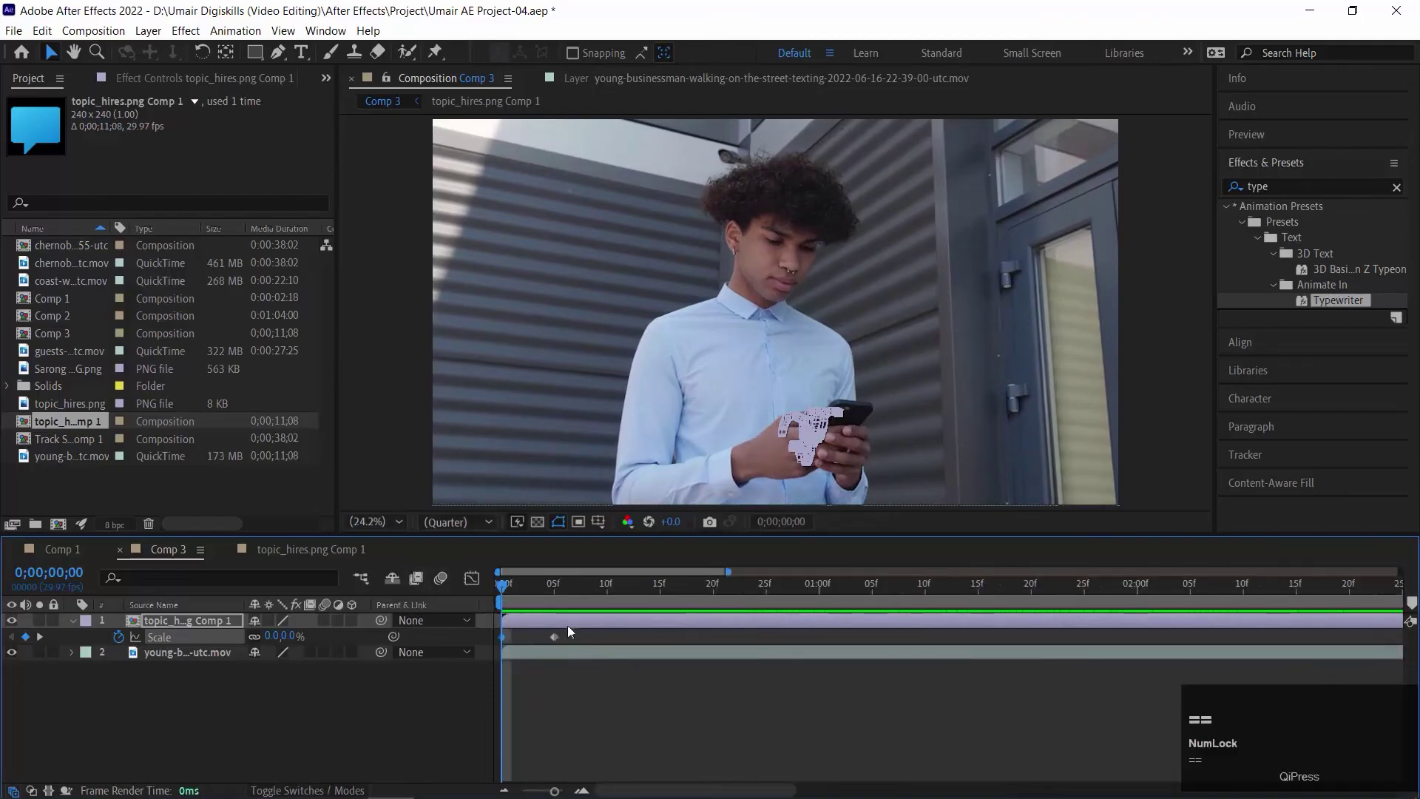
drag(581, 629, 468, 638)
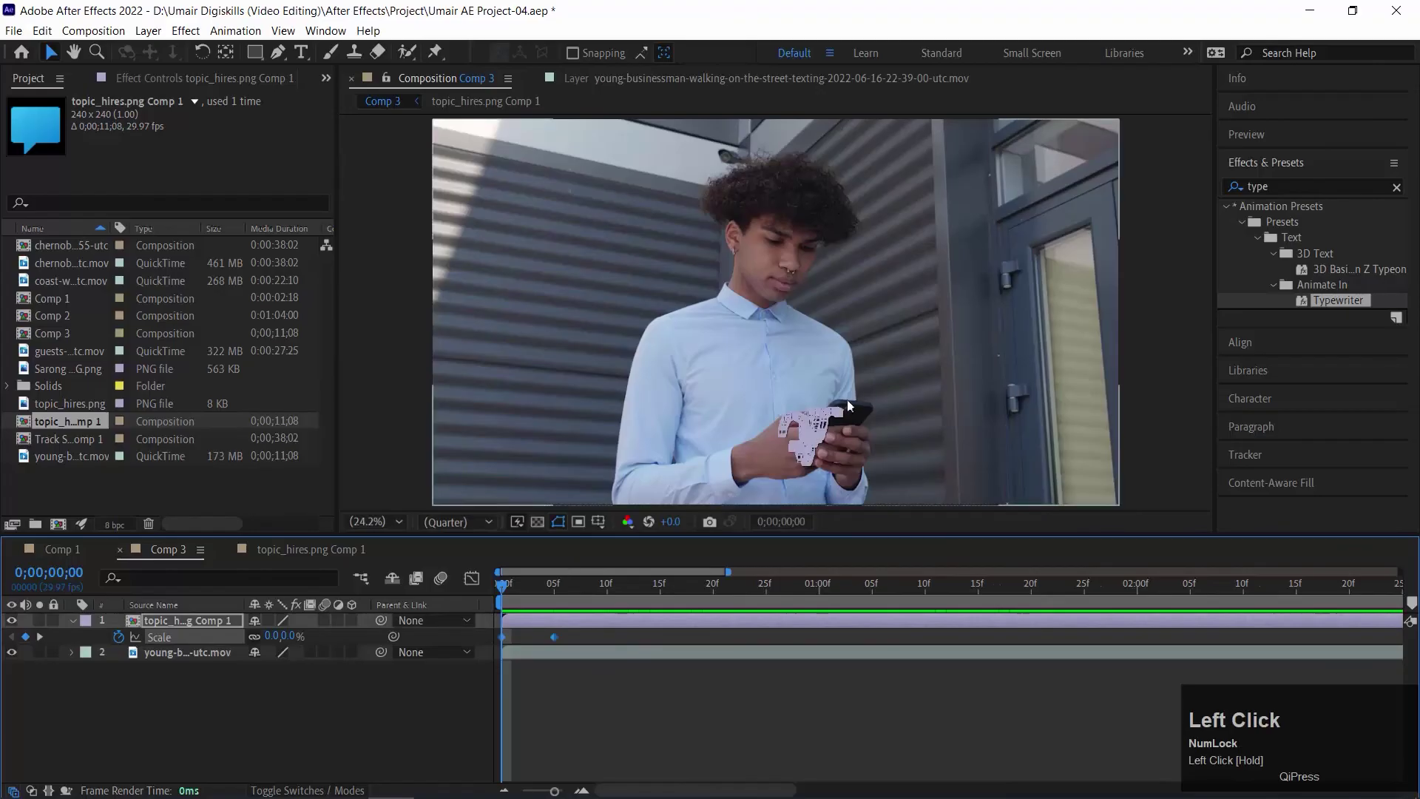
right_click(501, 636)
mouse_move(592, 625)
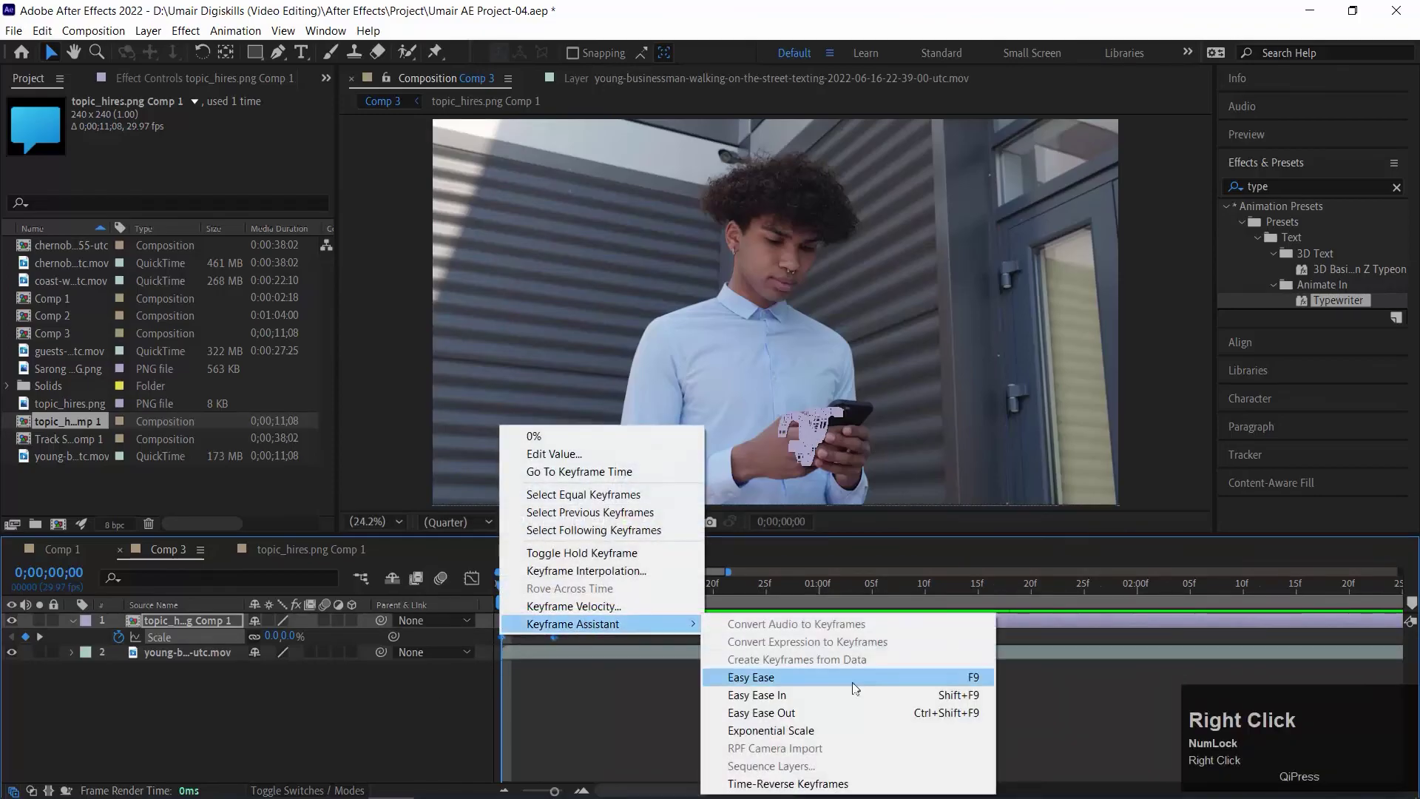
click(816, 710)
key(space)
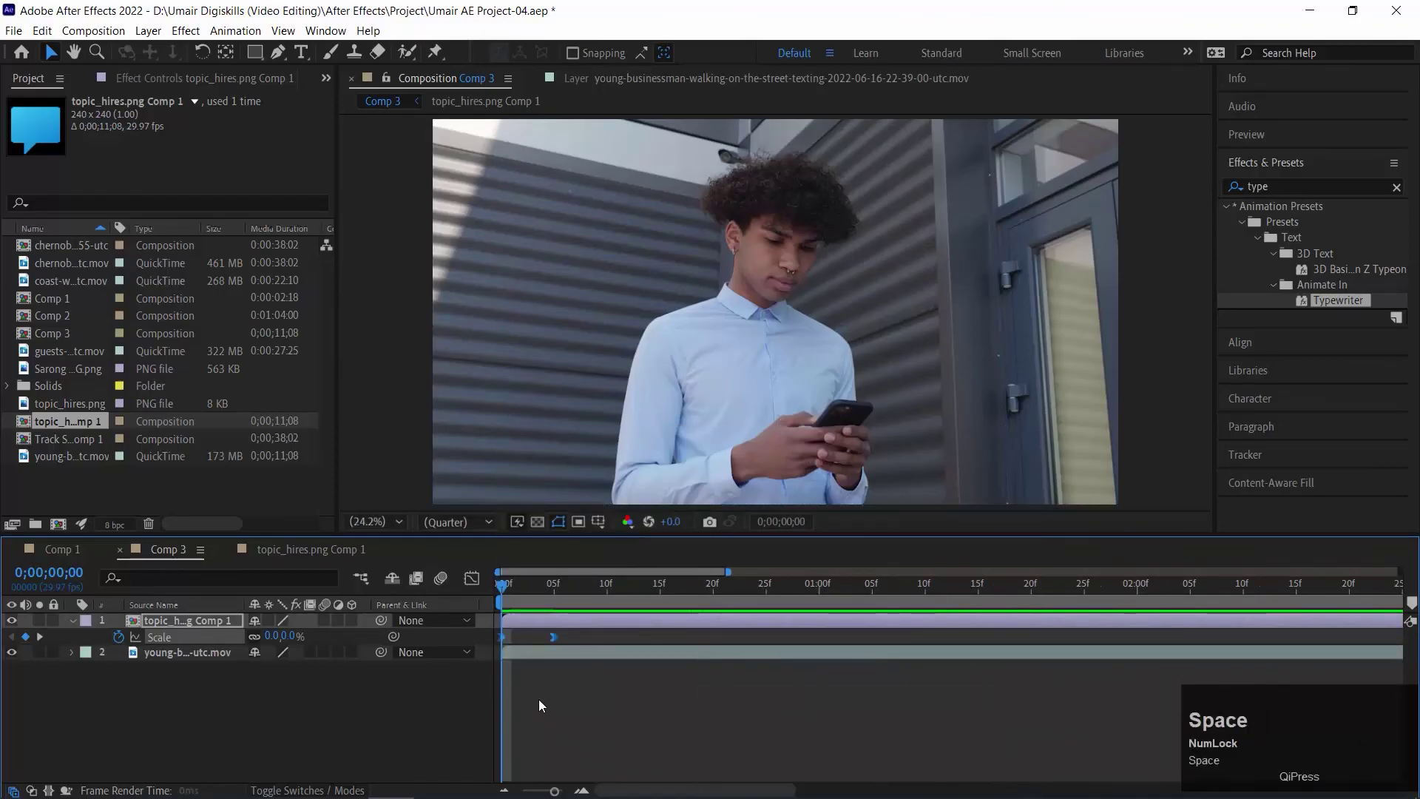
- Shift both Scale keyframes to frames 15 and 20 and preview the delayed pop-up from the start
drag(588, 633, 706, 627)
drag(586, 589, 280, 615)
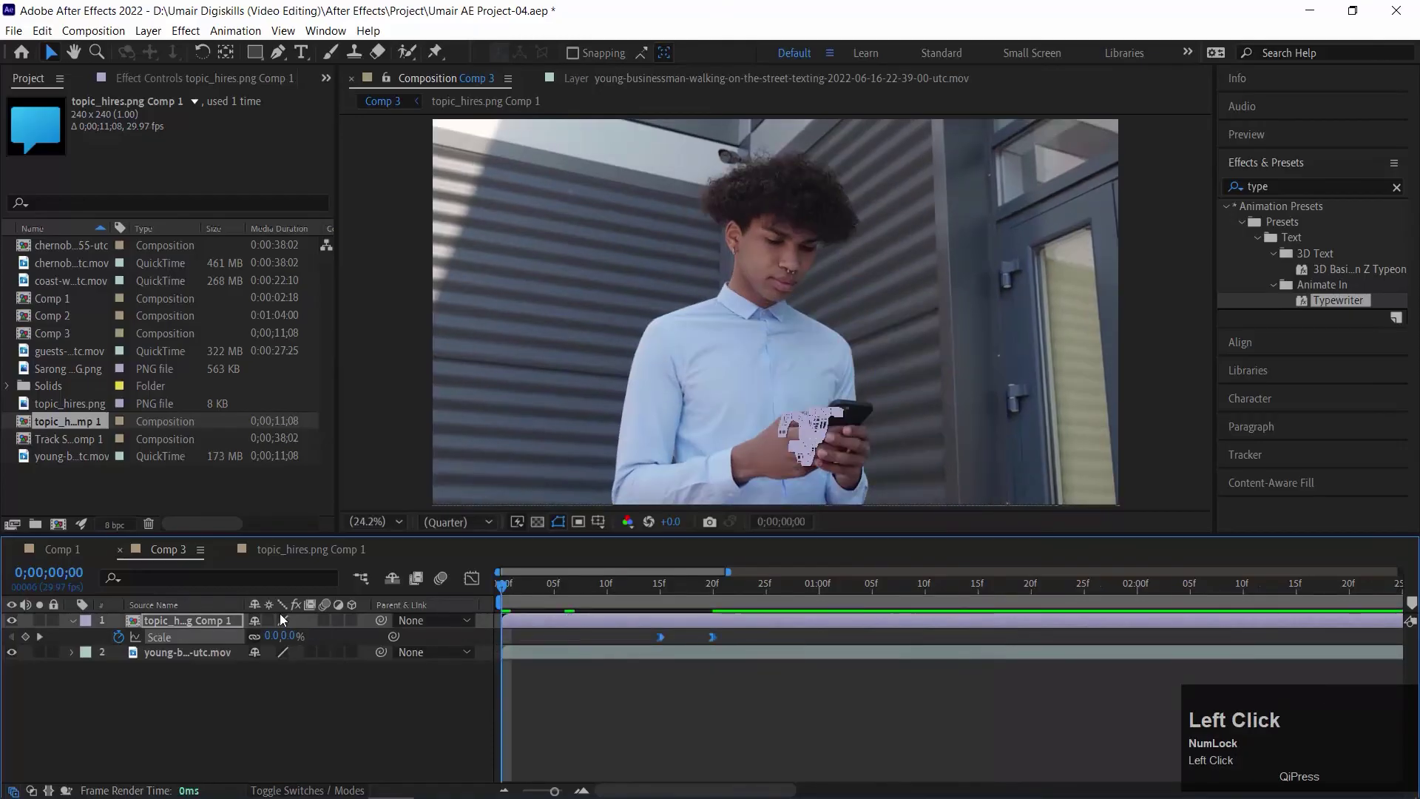
key(space)
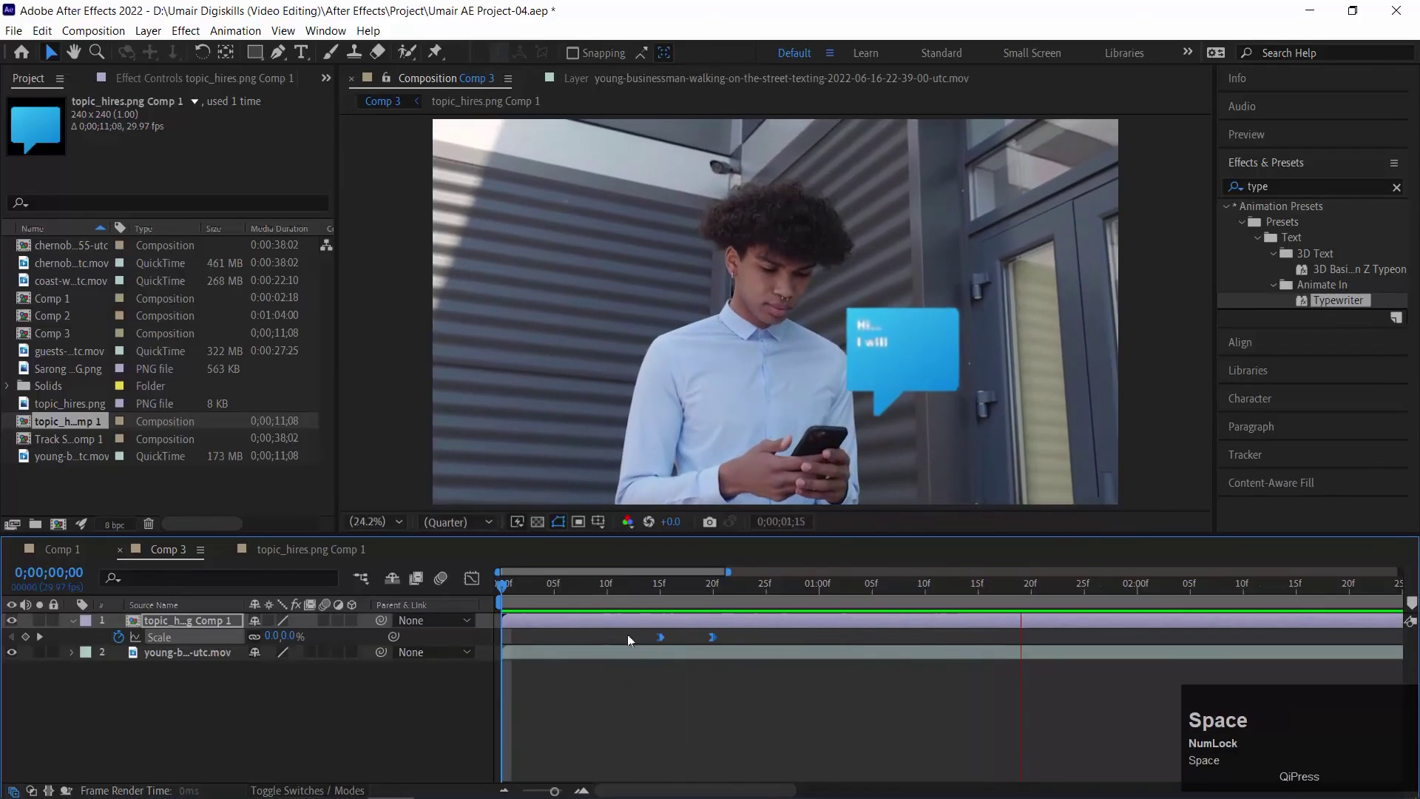
- Move both Scale keyframes to about 0;00;01;21 and 0;00;01;26 and preview the bubble's entrance
drag(713, 637, 1094, 638)
click(880, 589)
key(space)
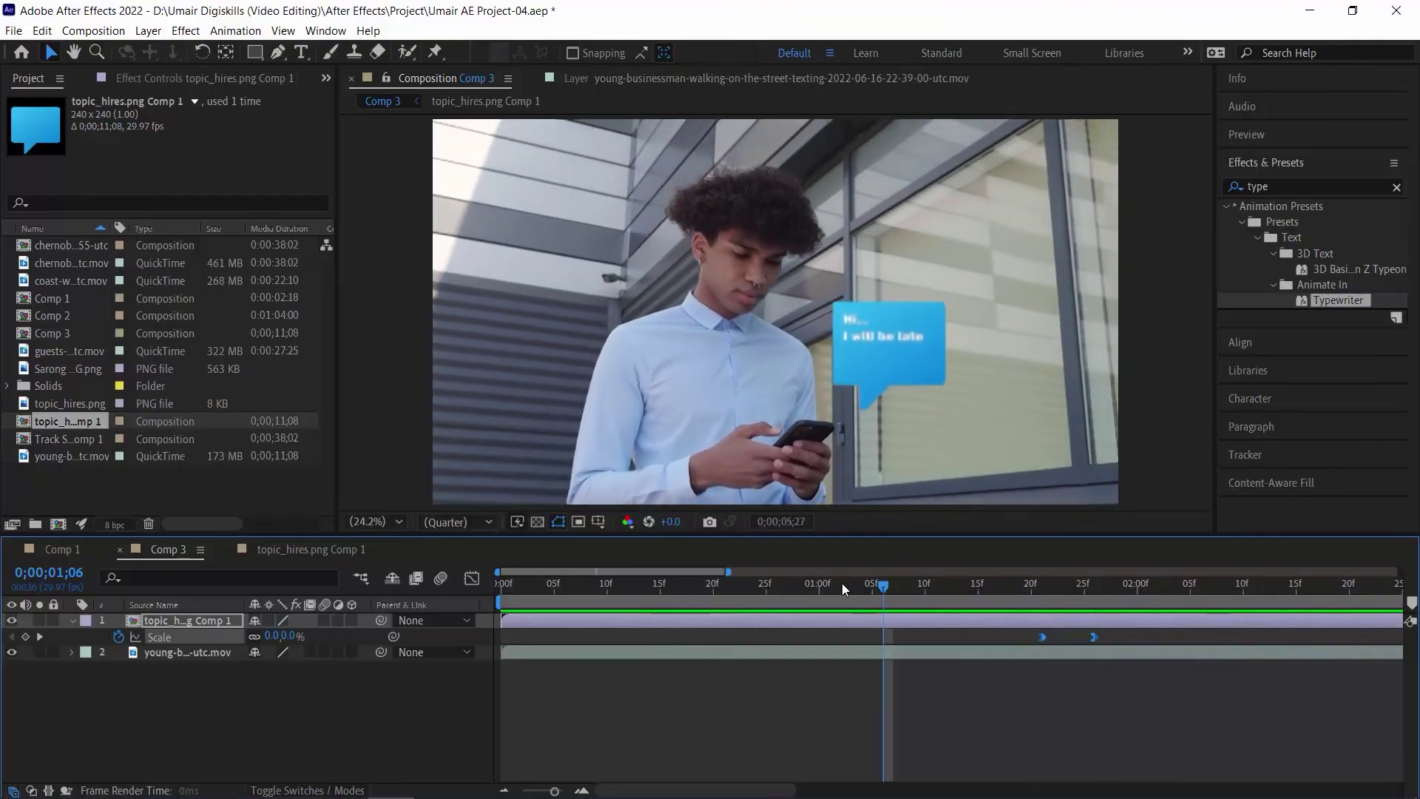
key(space)
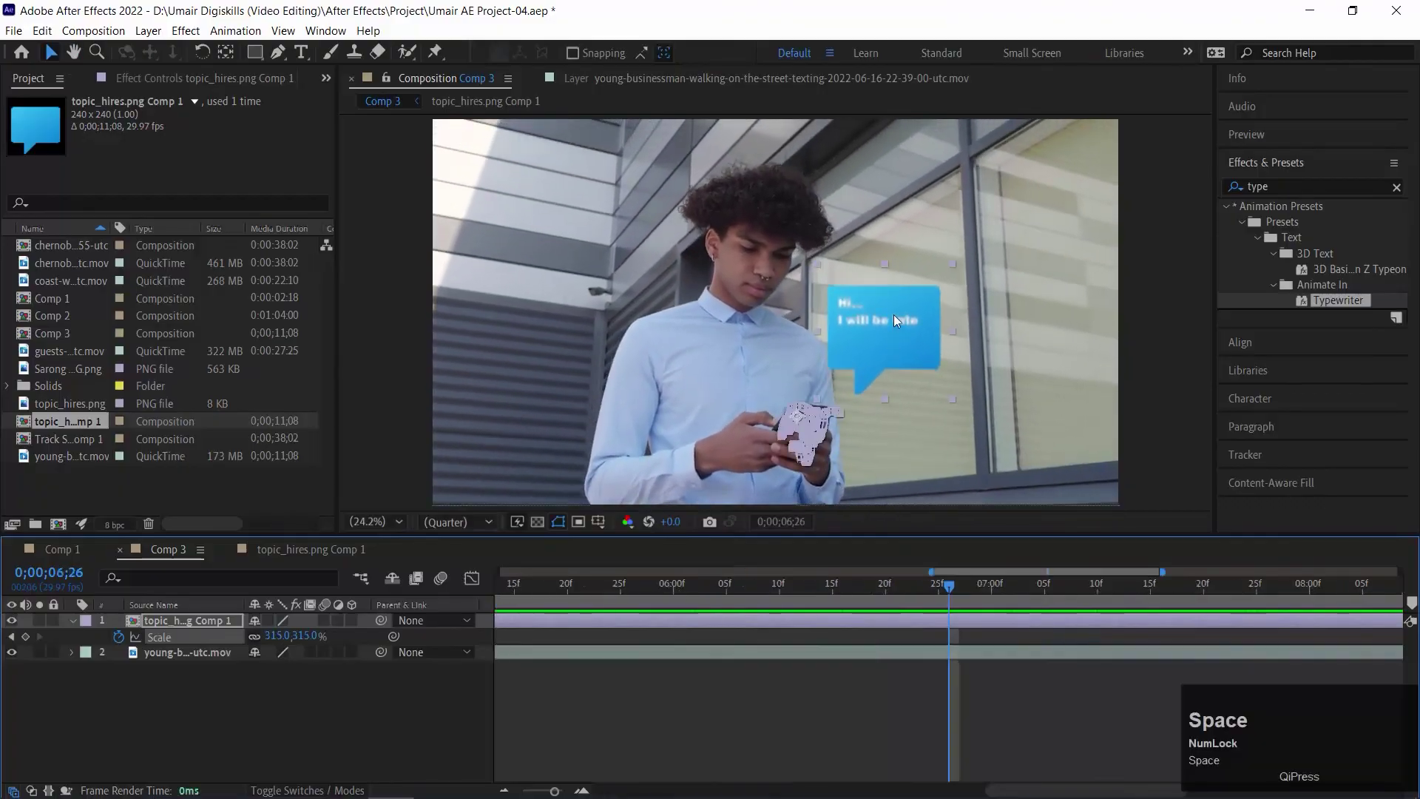